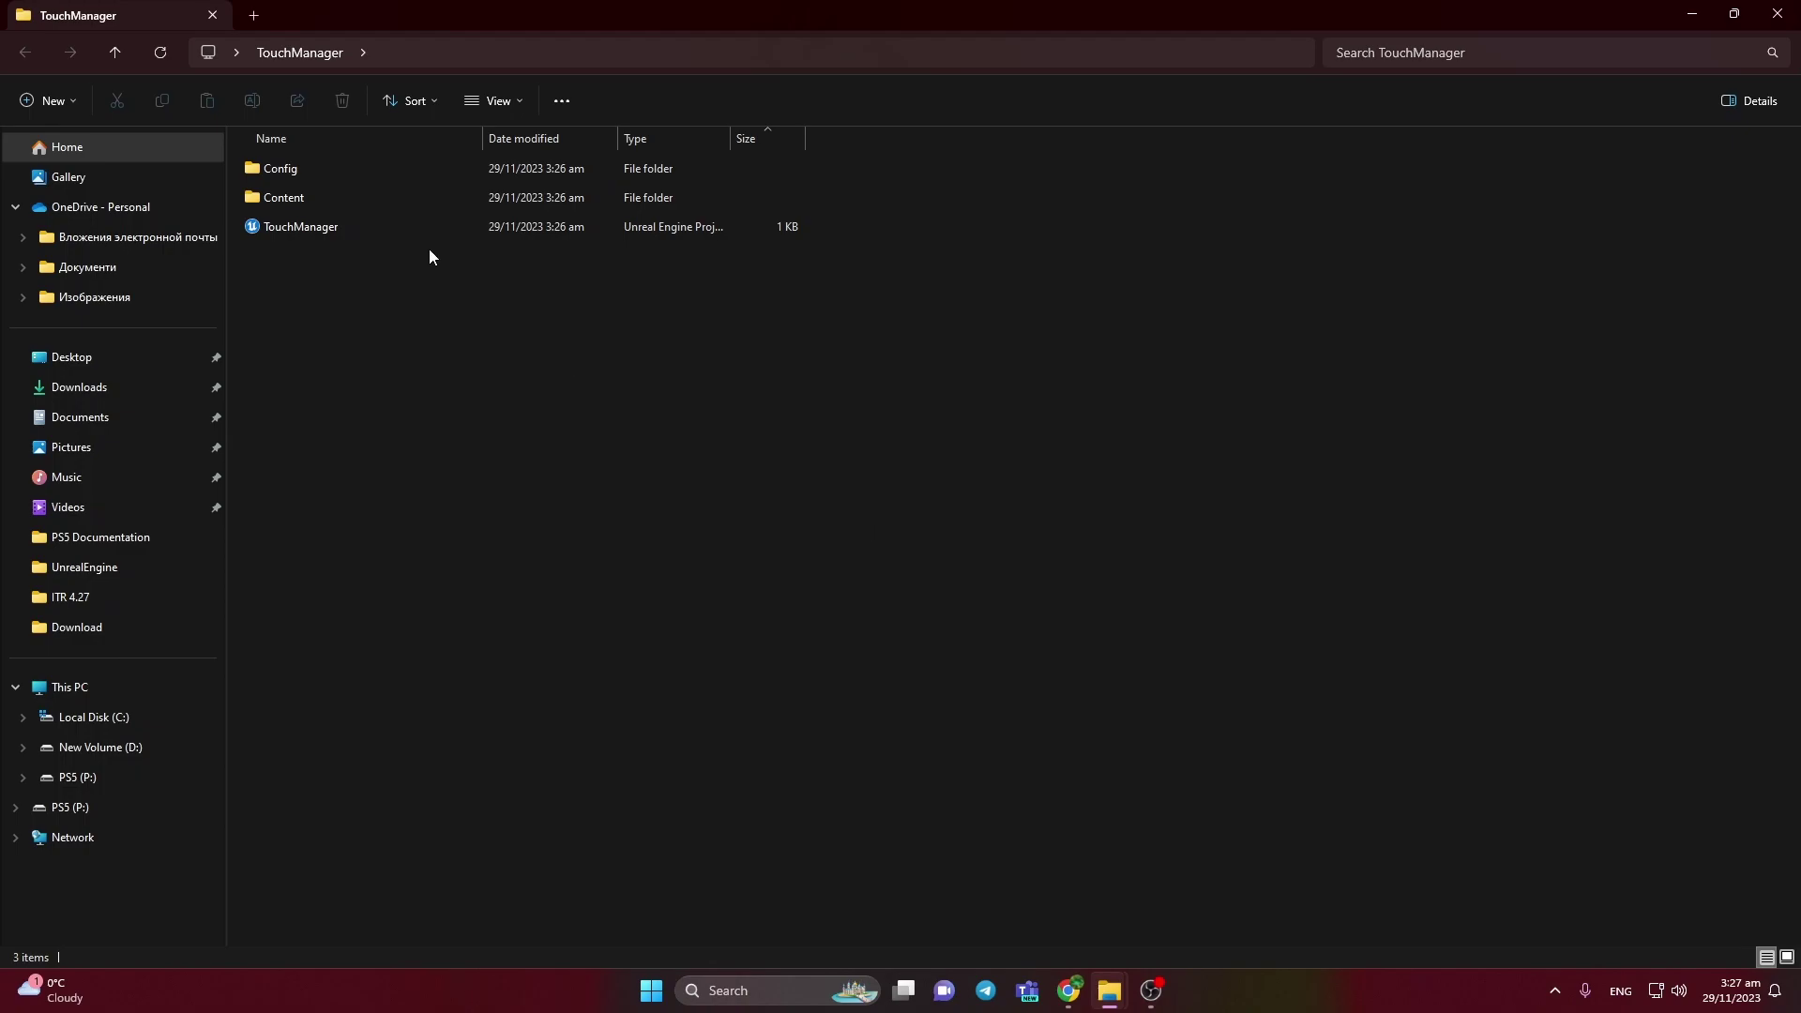
Step: Load TouchManager.uproject, dismiss the new plugins notice, and close the duplicate Content Browser 1
double_click(384, 225)
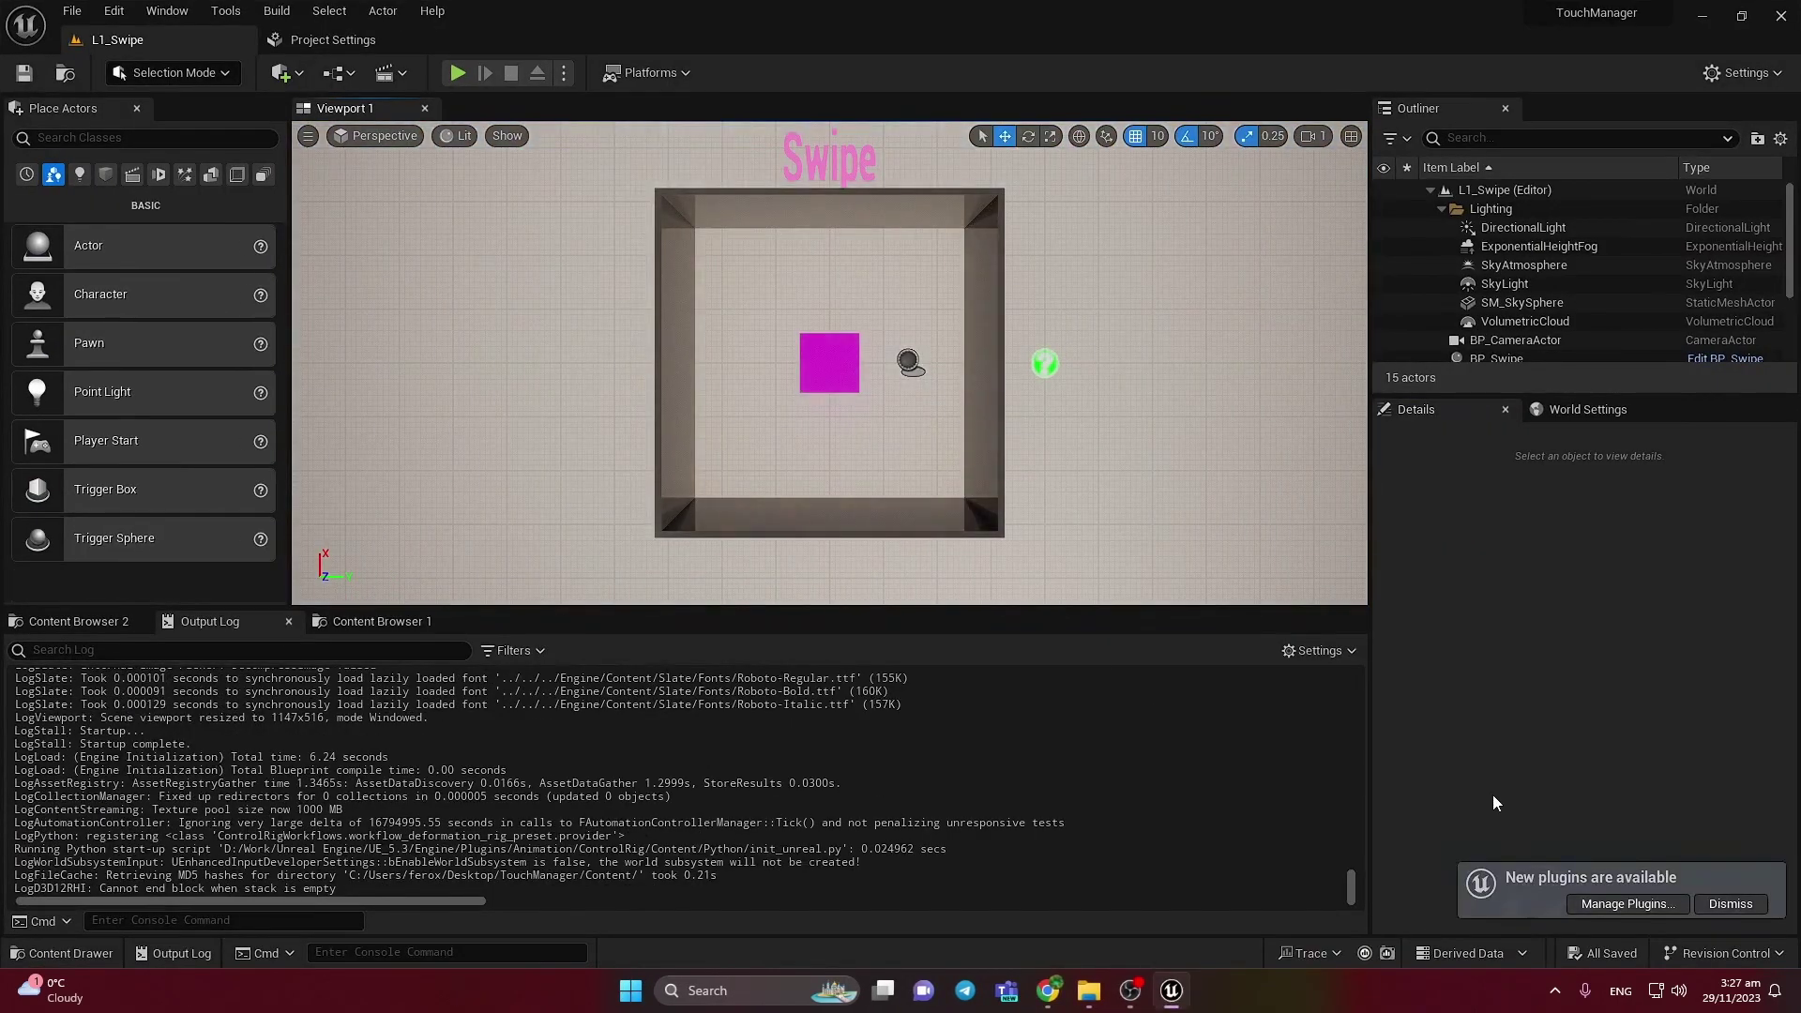
click(1729, 904)
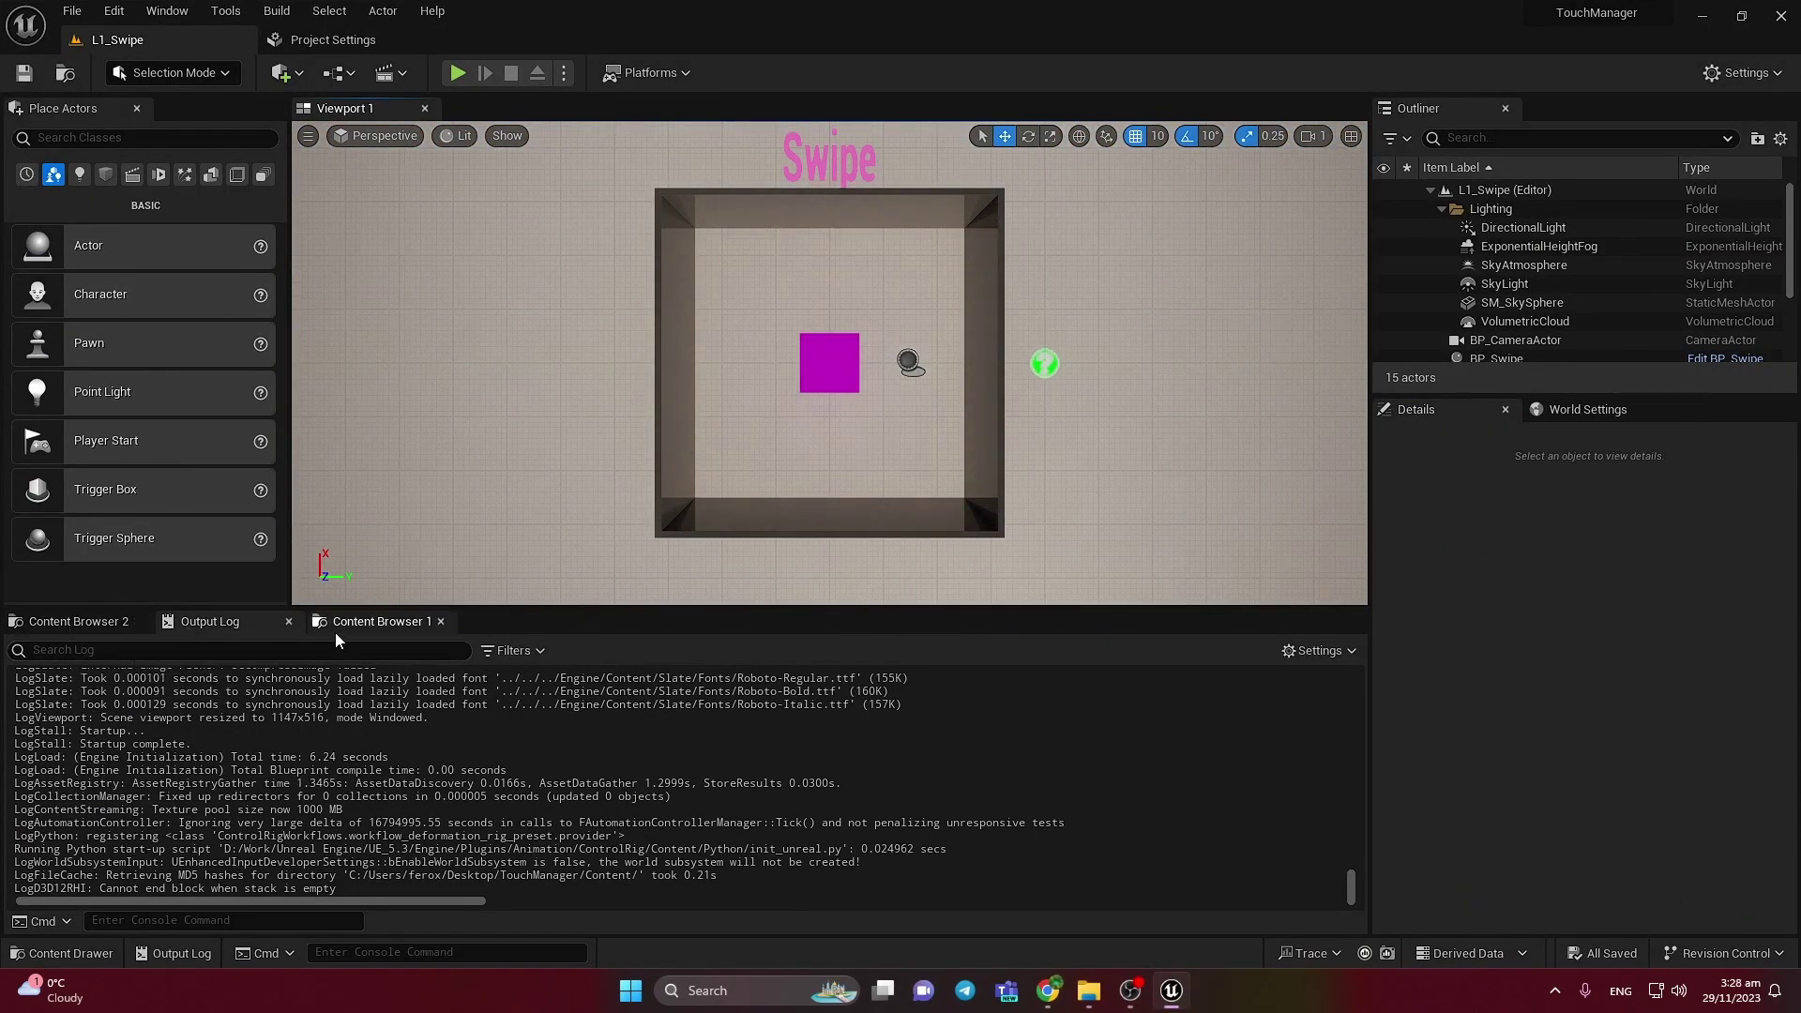
click(440, 620)
drag(77, 621, 165, 629)
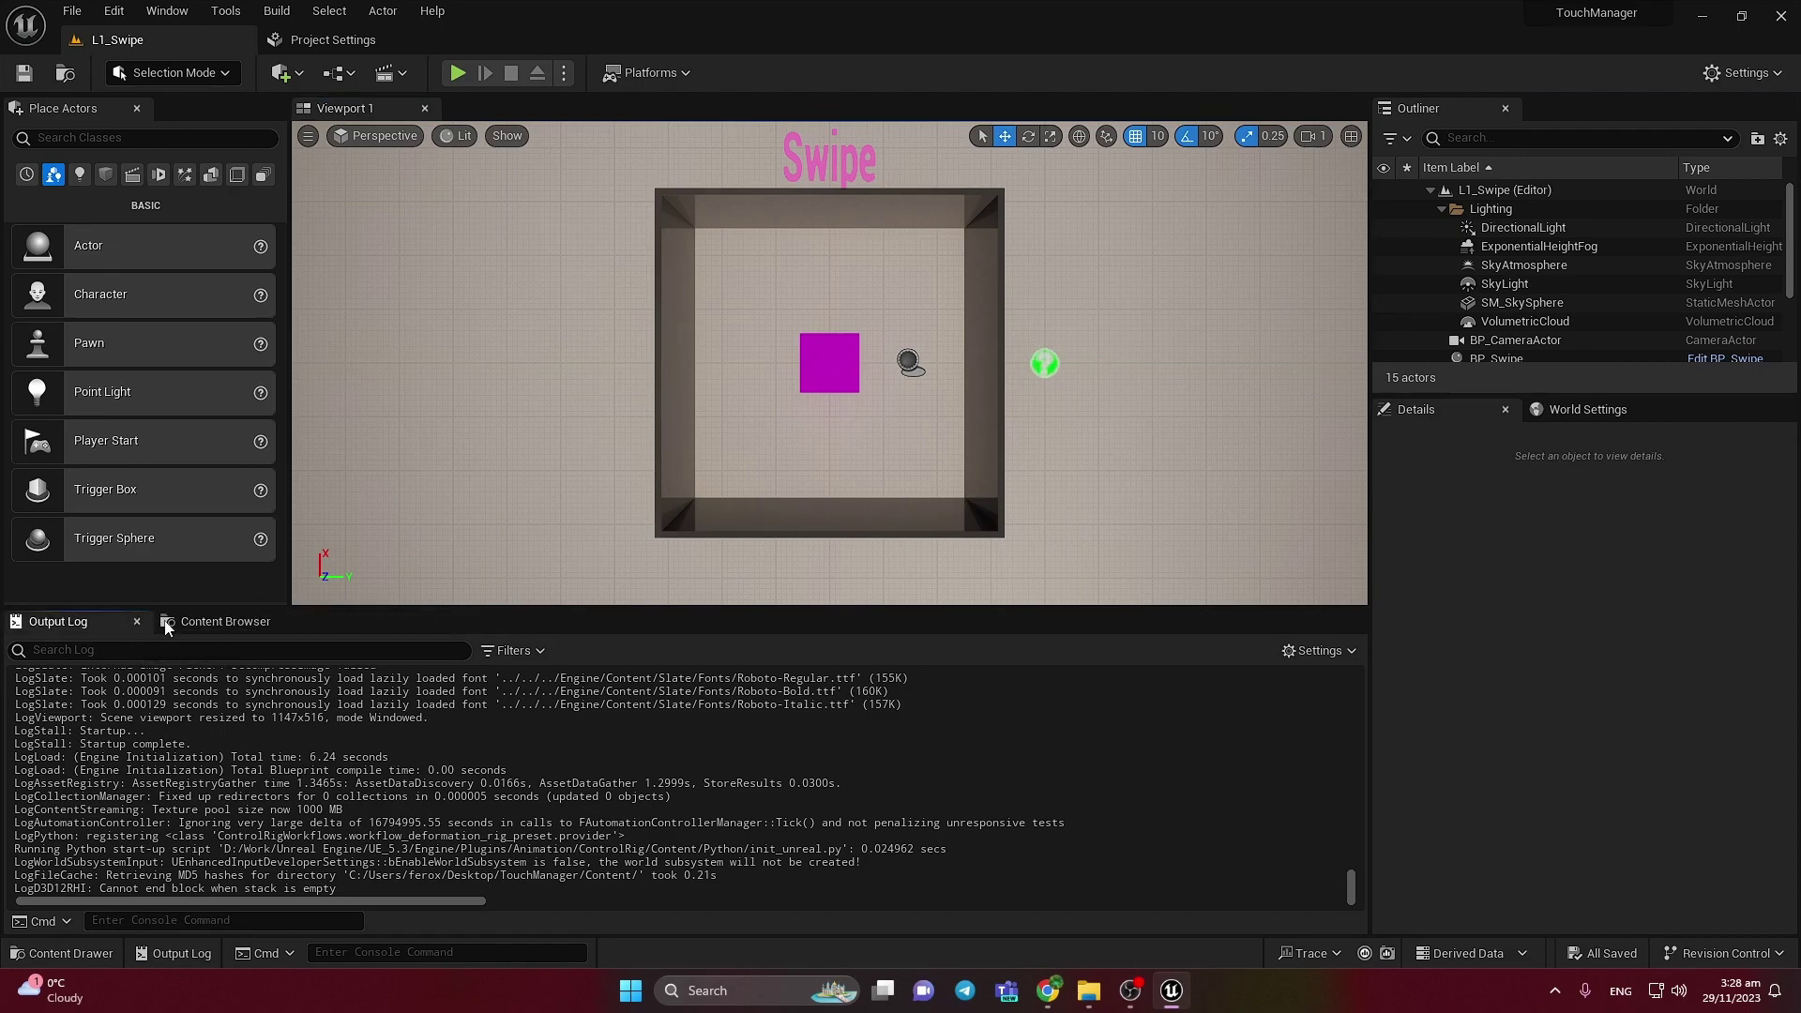
click(212, 620)
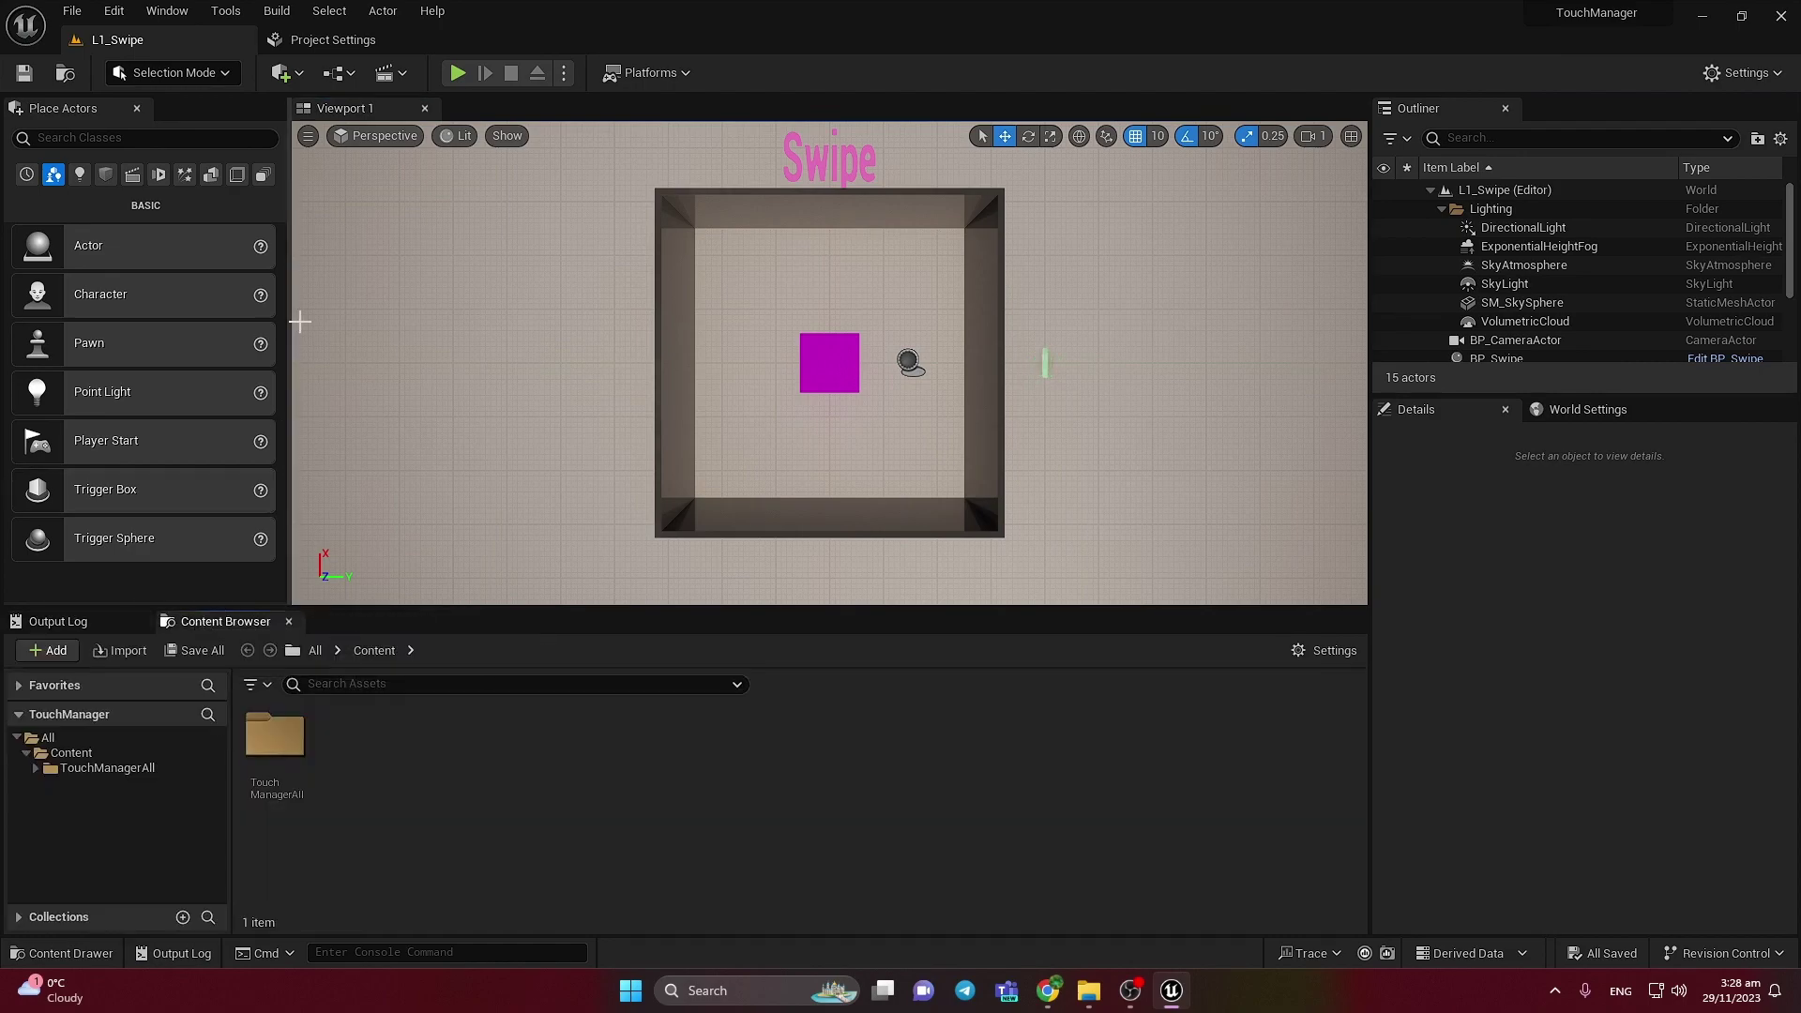
Step: Show the Android SDK and Android platform pages in Project Settings
click(339, 41)
scroll(100, 381, down, 10)
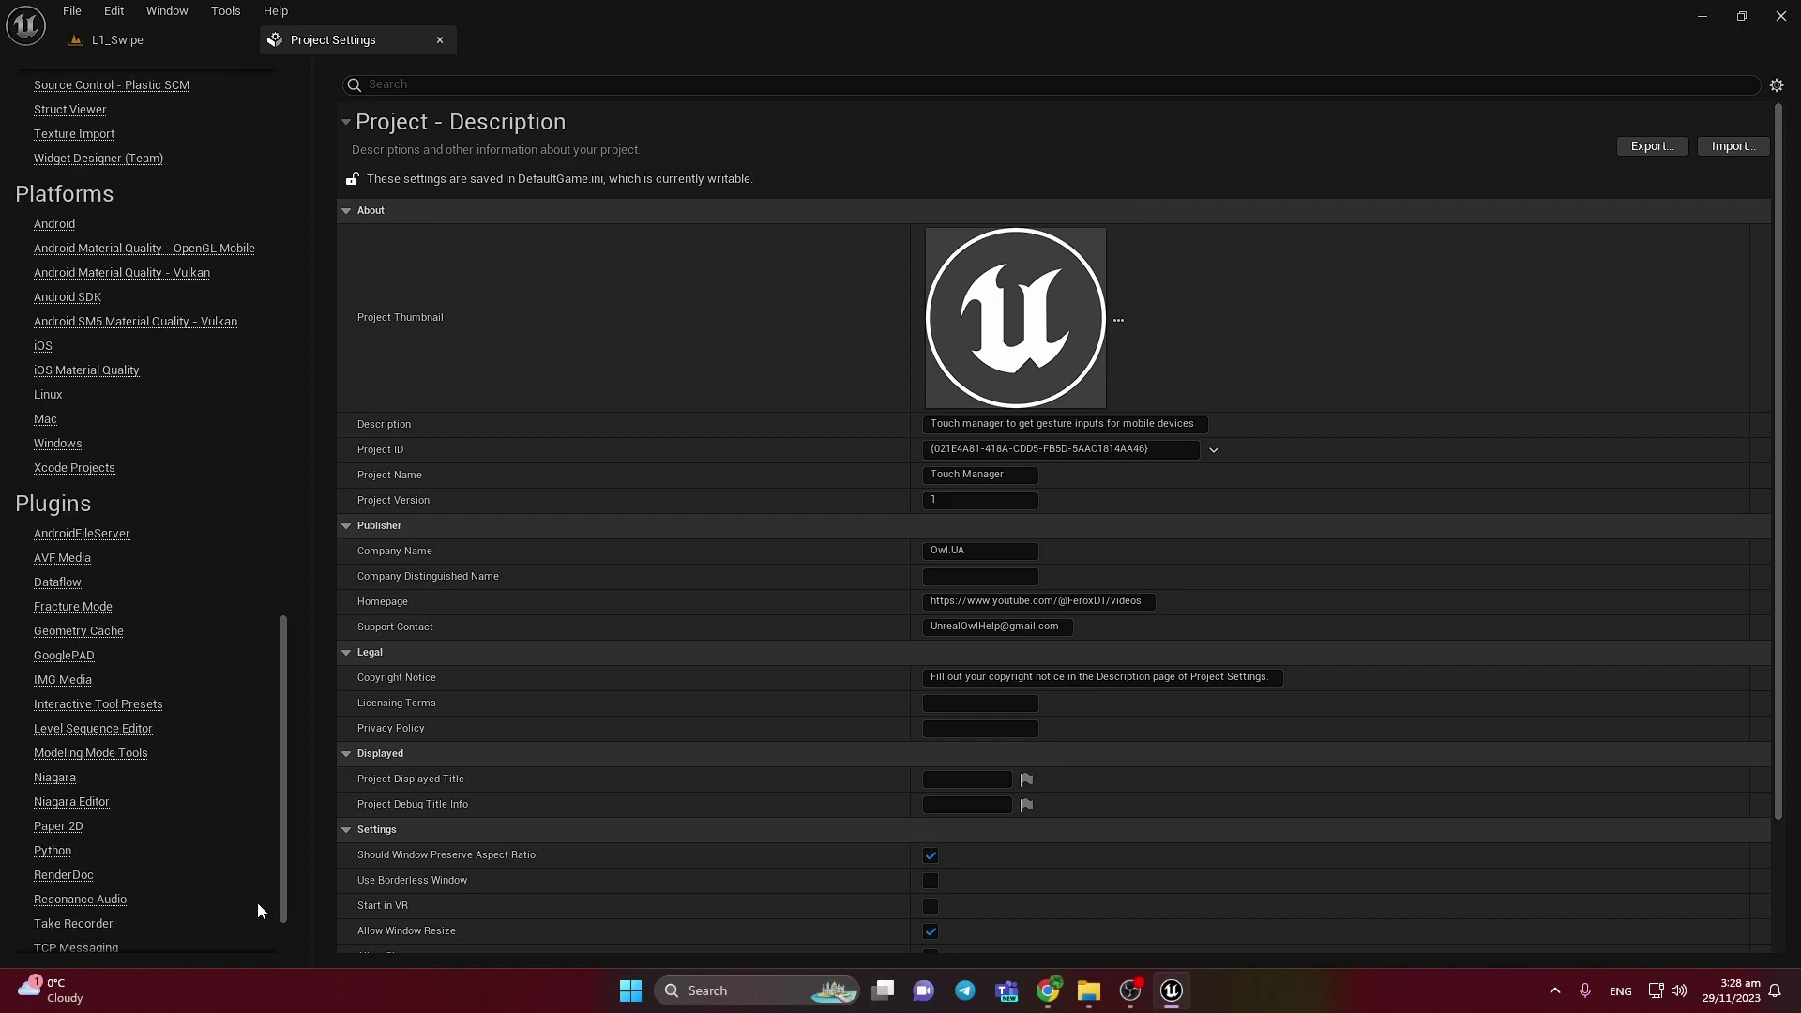
click(68, 297)
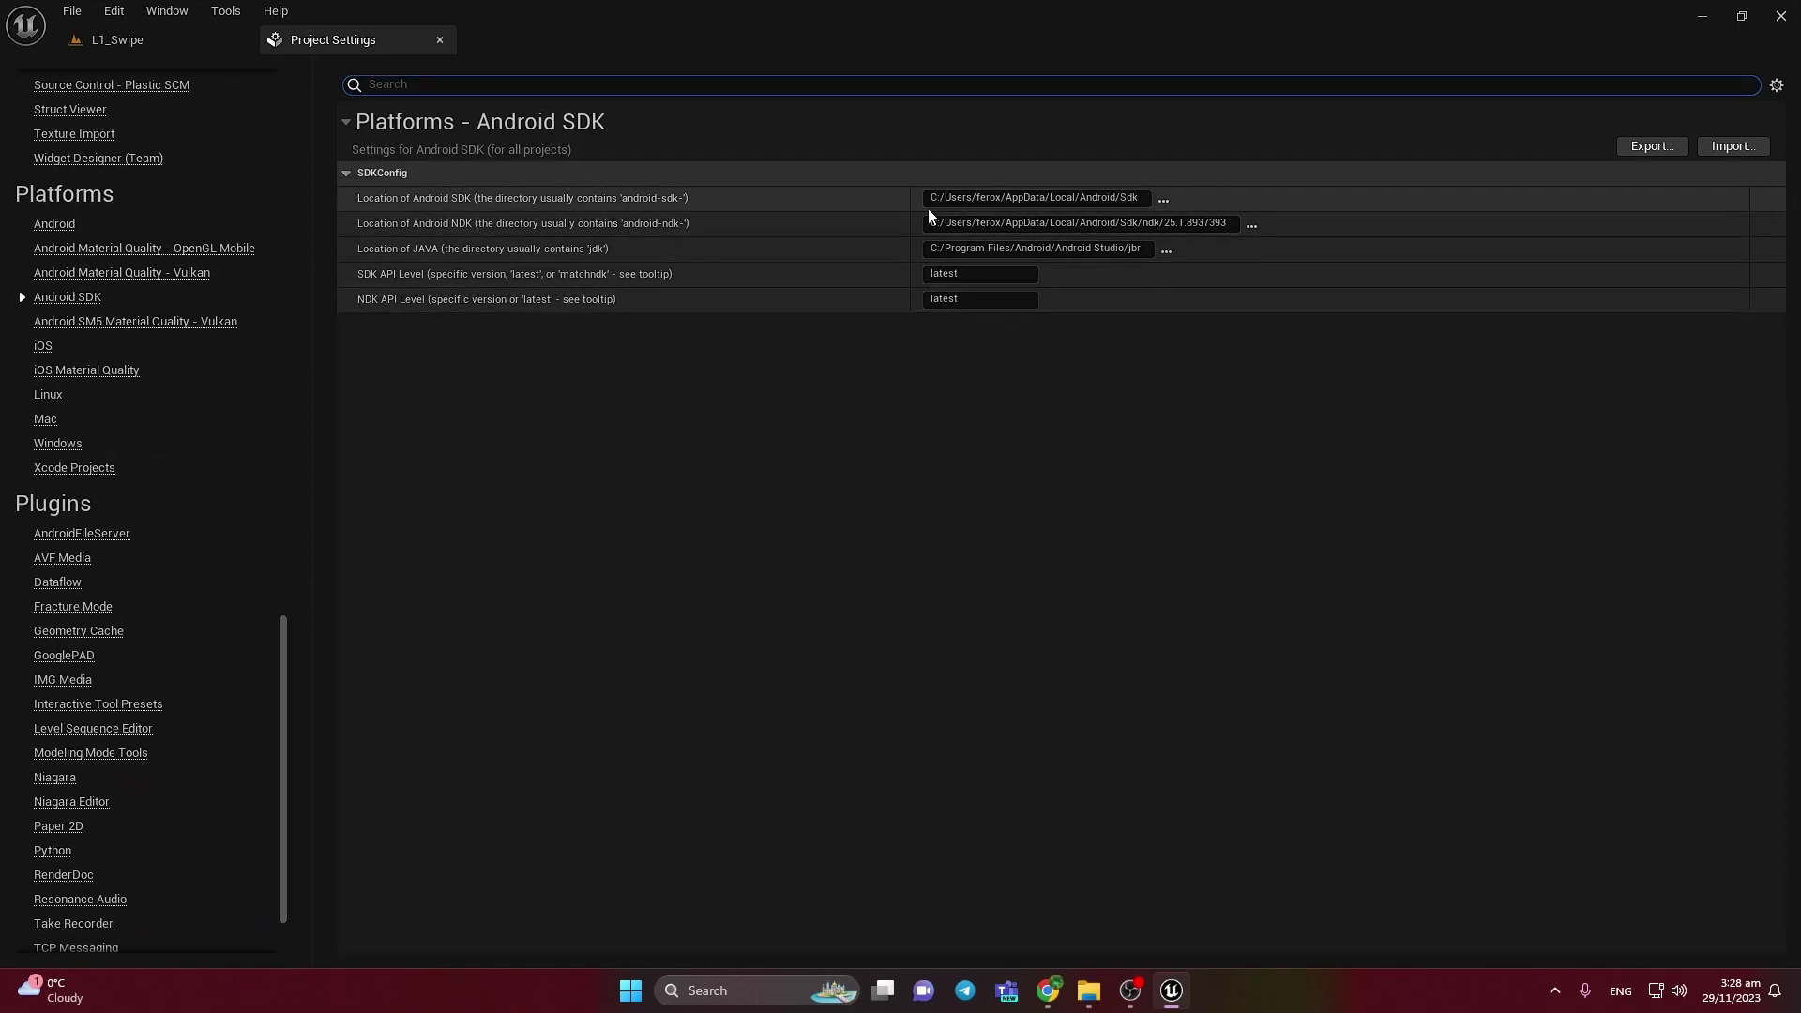
click(53, 225)
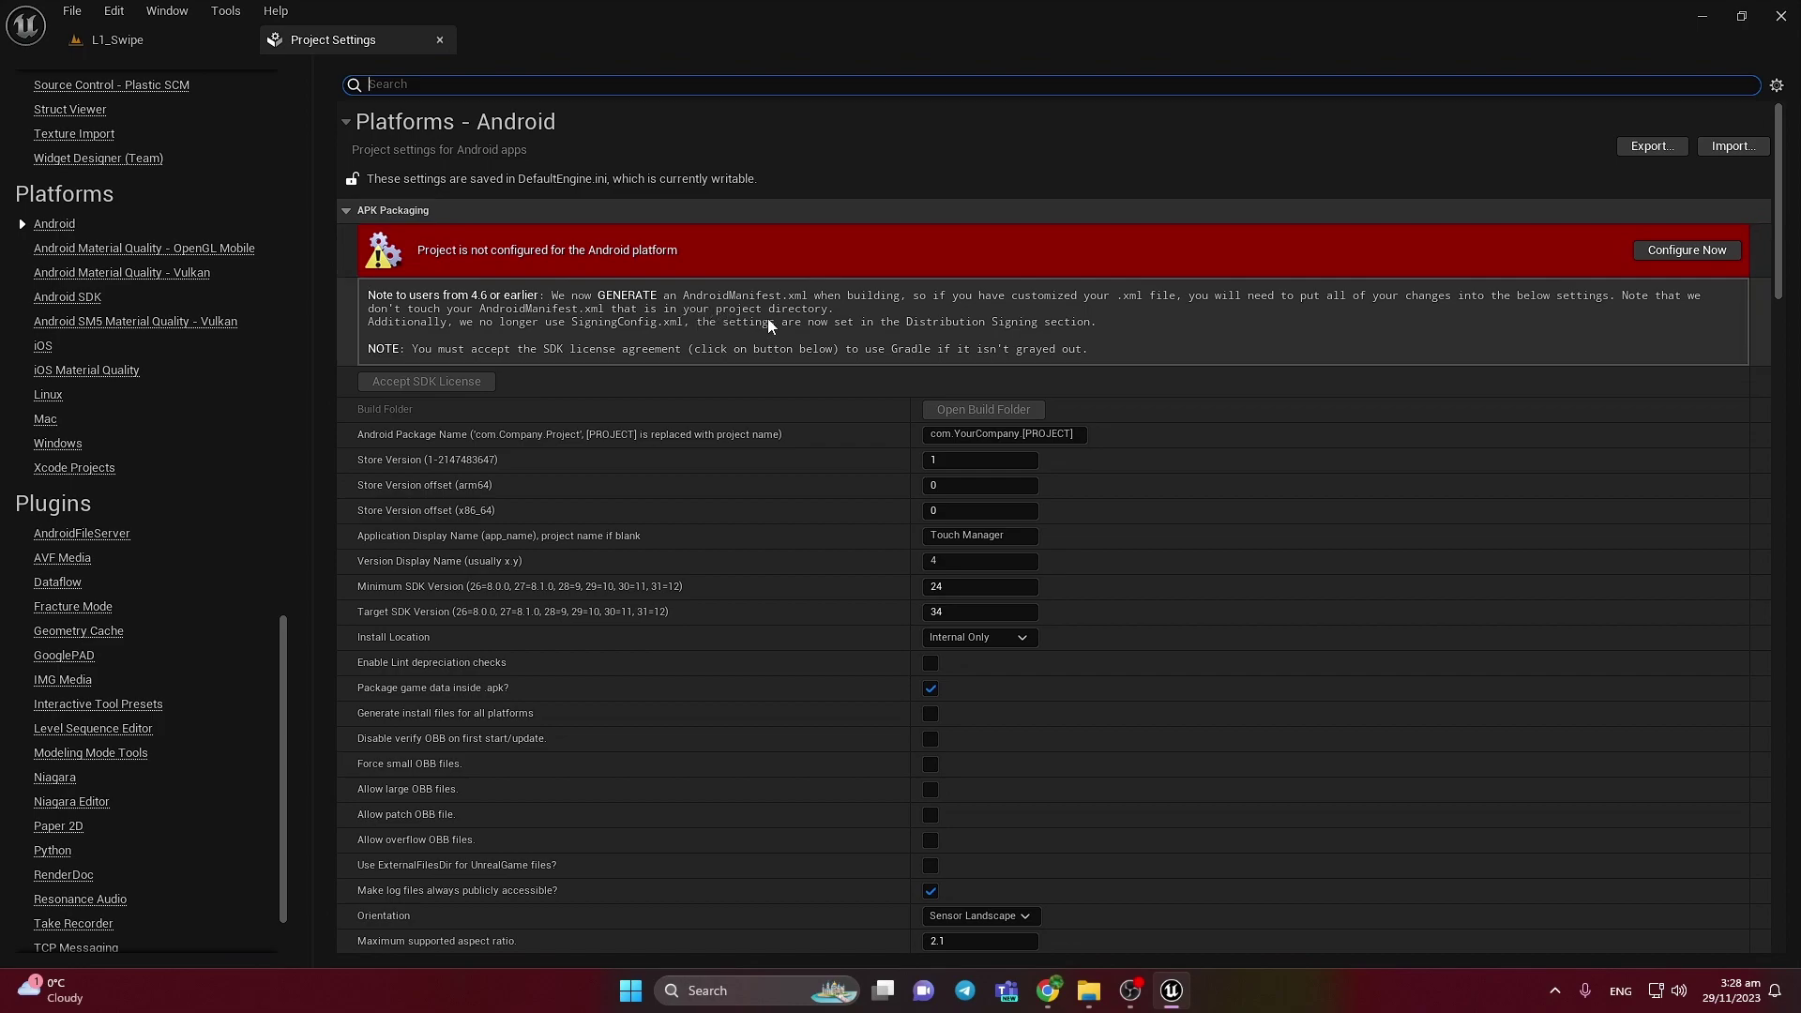
scroll(767, 318, down, 1)
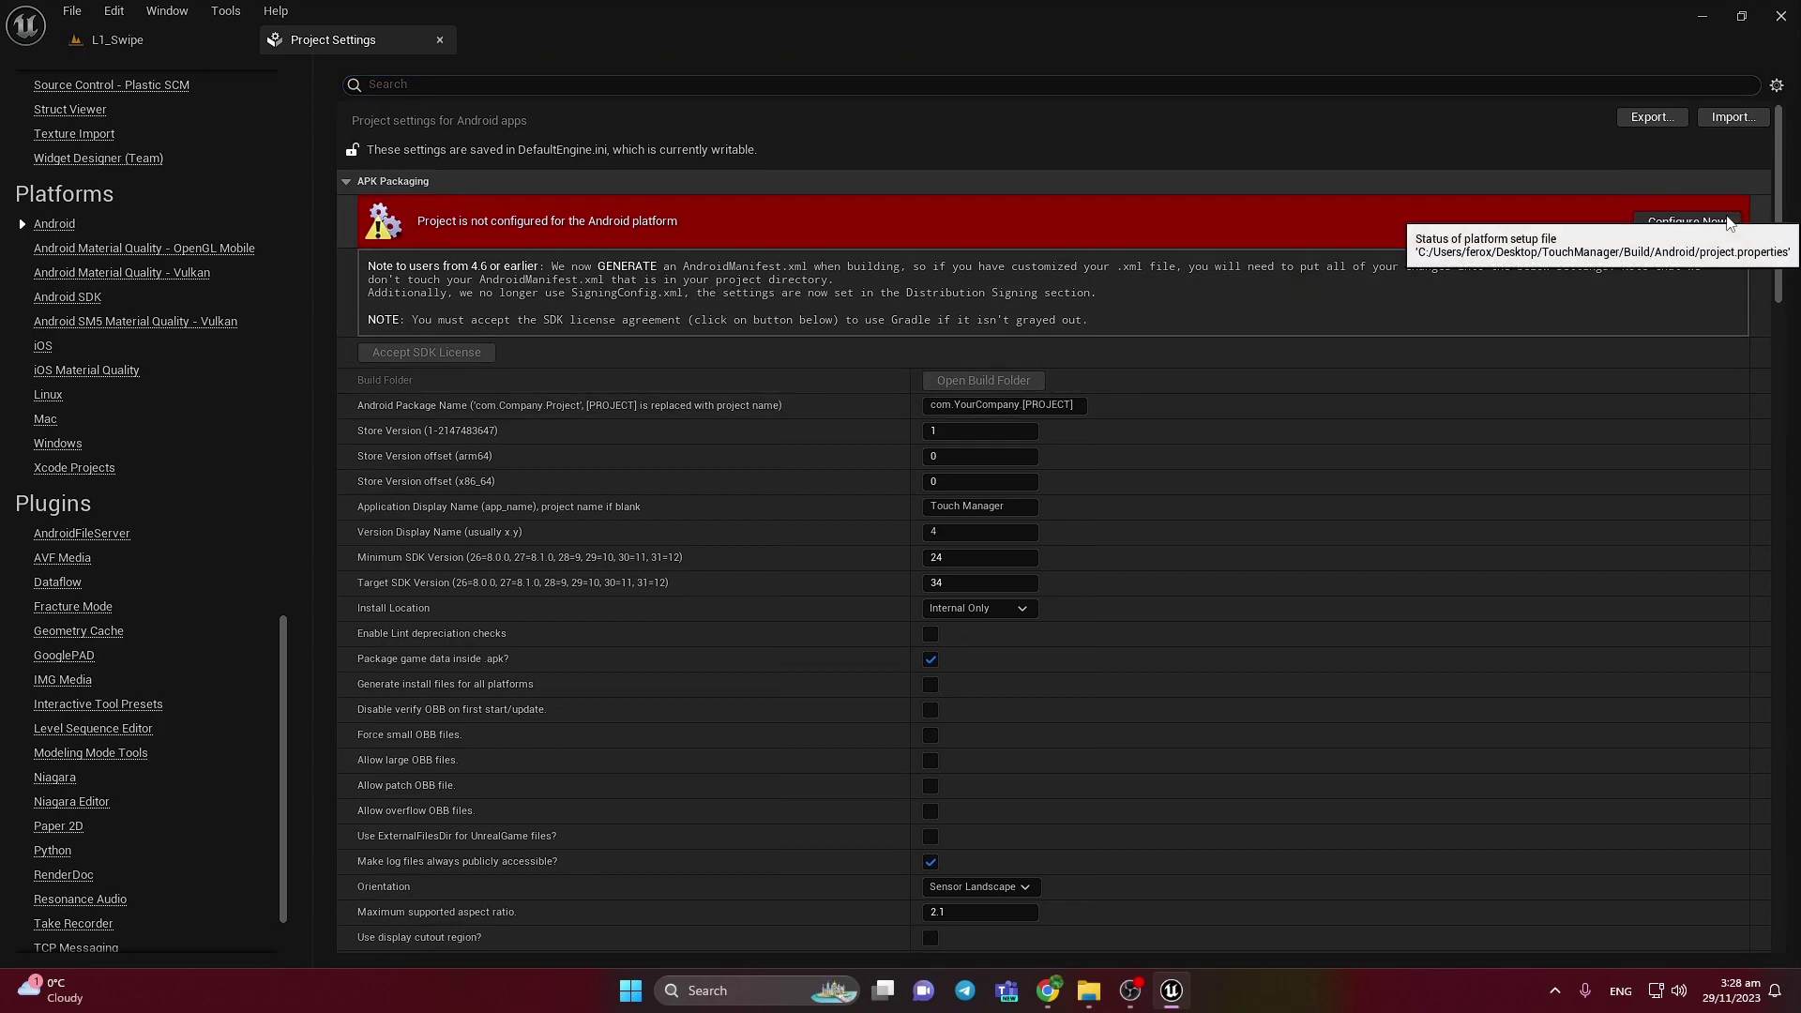
Step: Configure the Android platform files, with Store Version 4 and Minimum SDK Version 26
click(1689, 221)
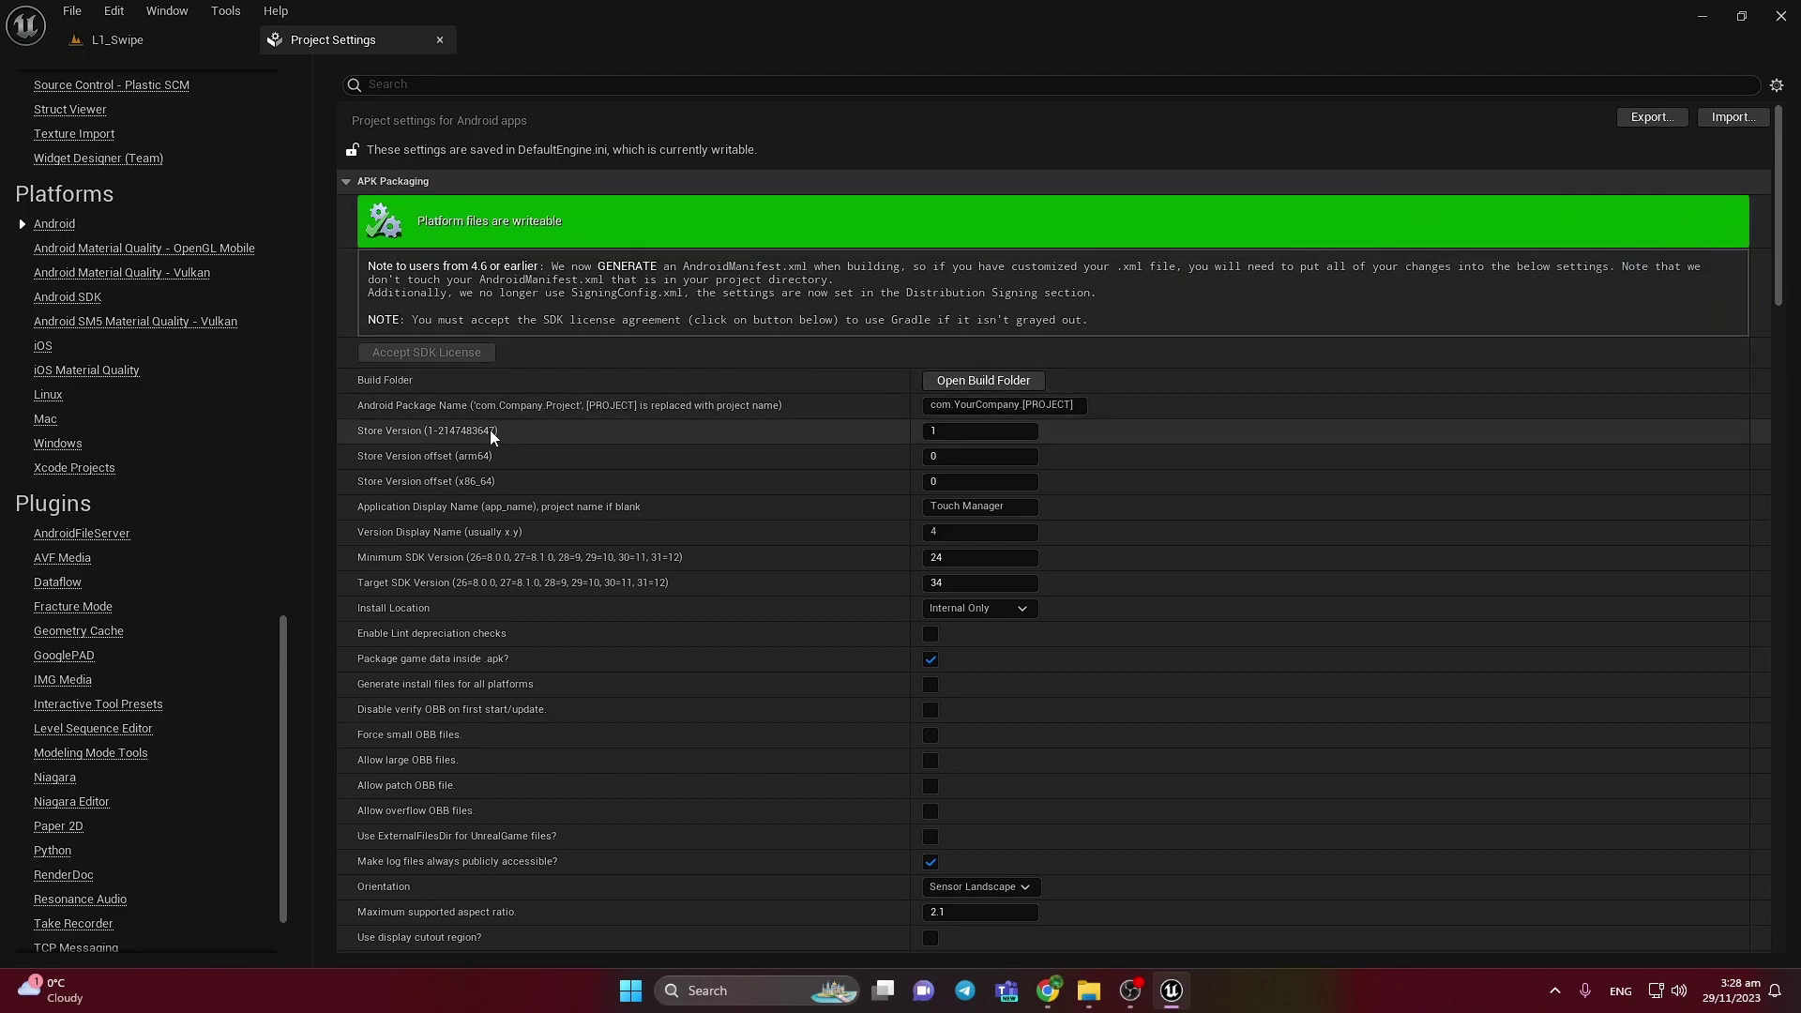
click(953, 431)
text(1)
key(BackSpace)
text(4)
key(Return)
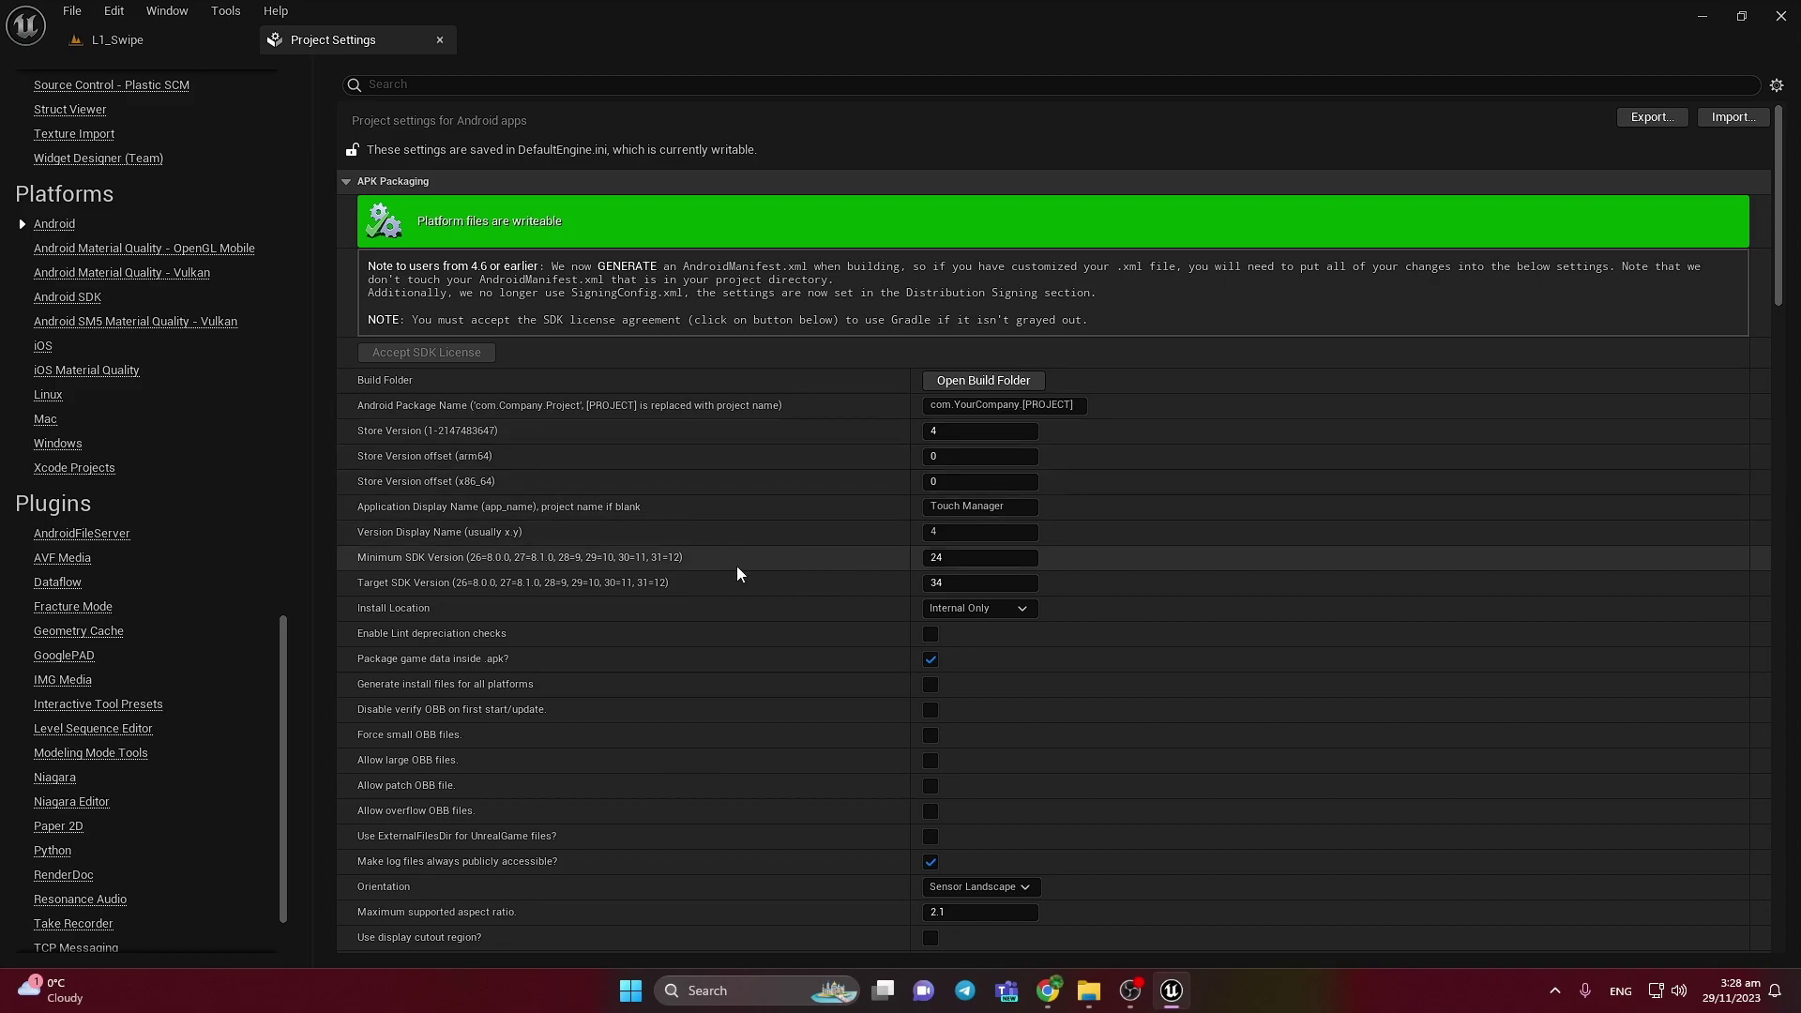
drag(985, 558, 1007, 557)
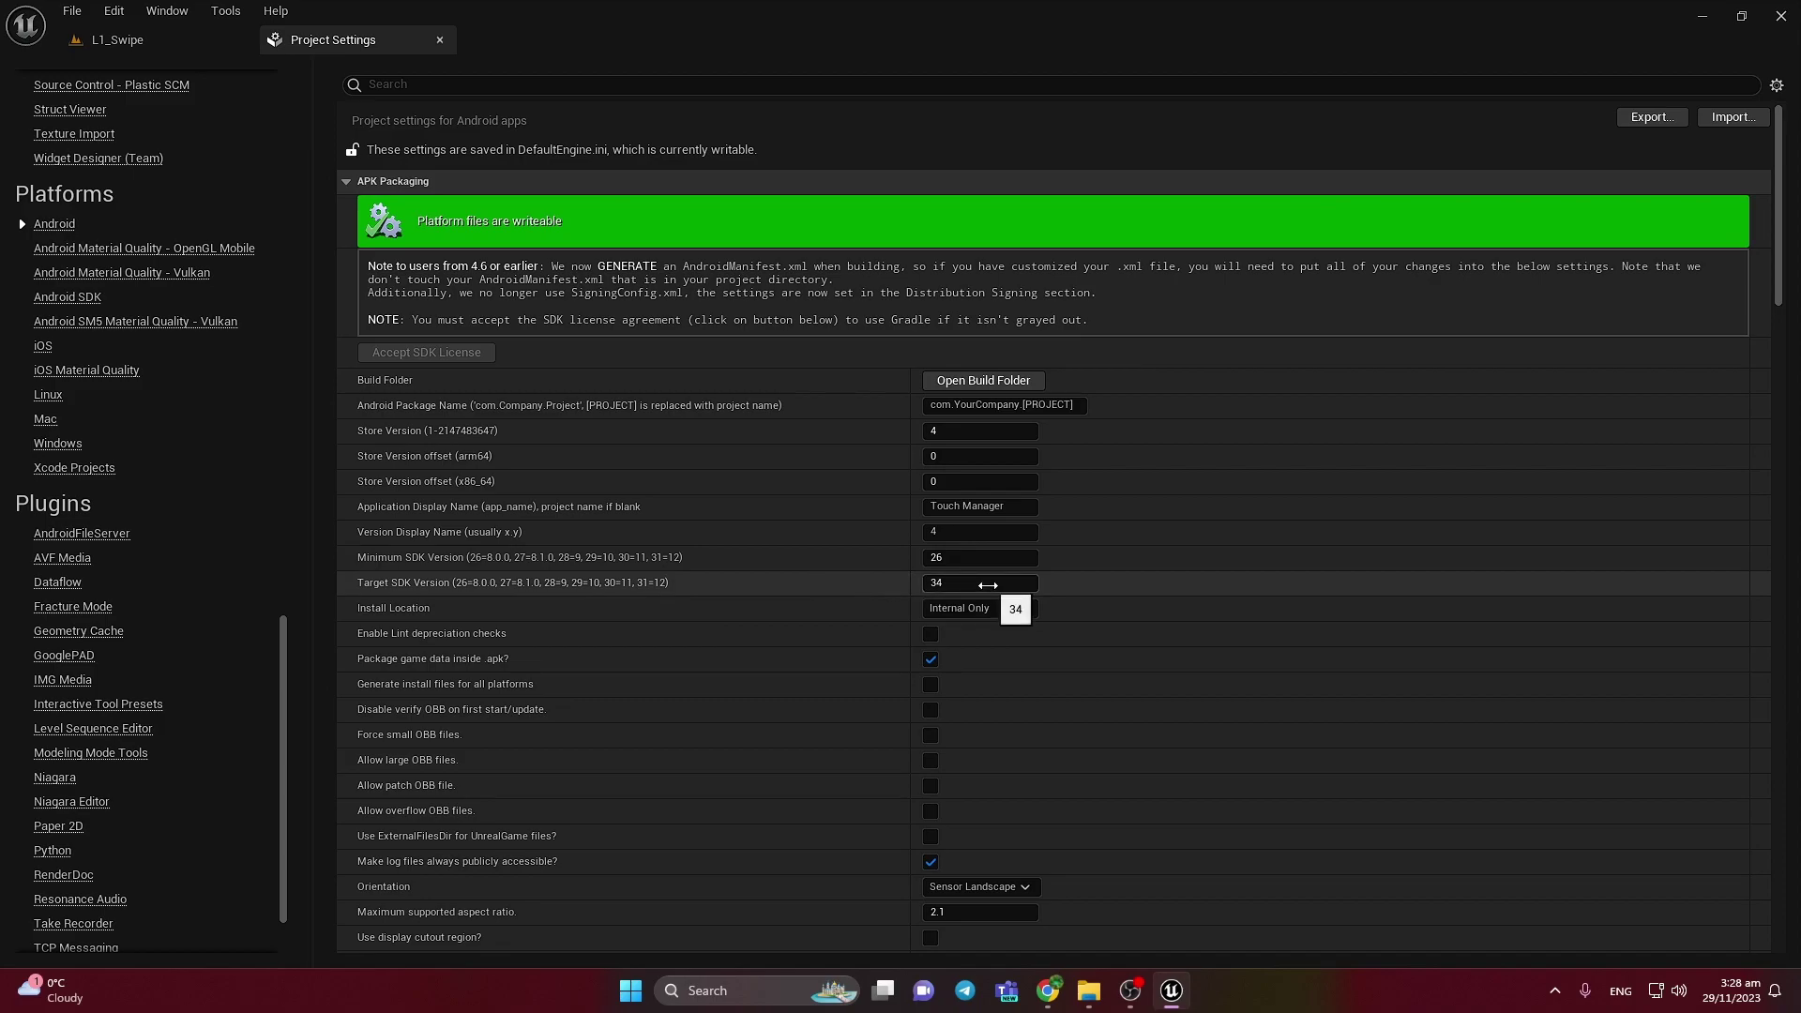
scroll(836, 617, down, 1)
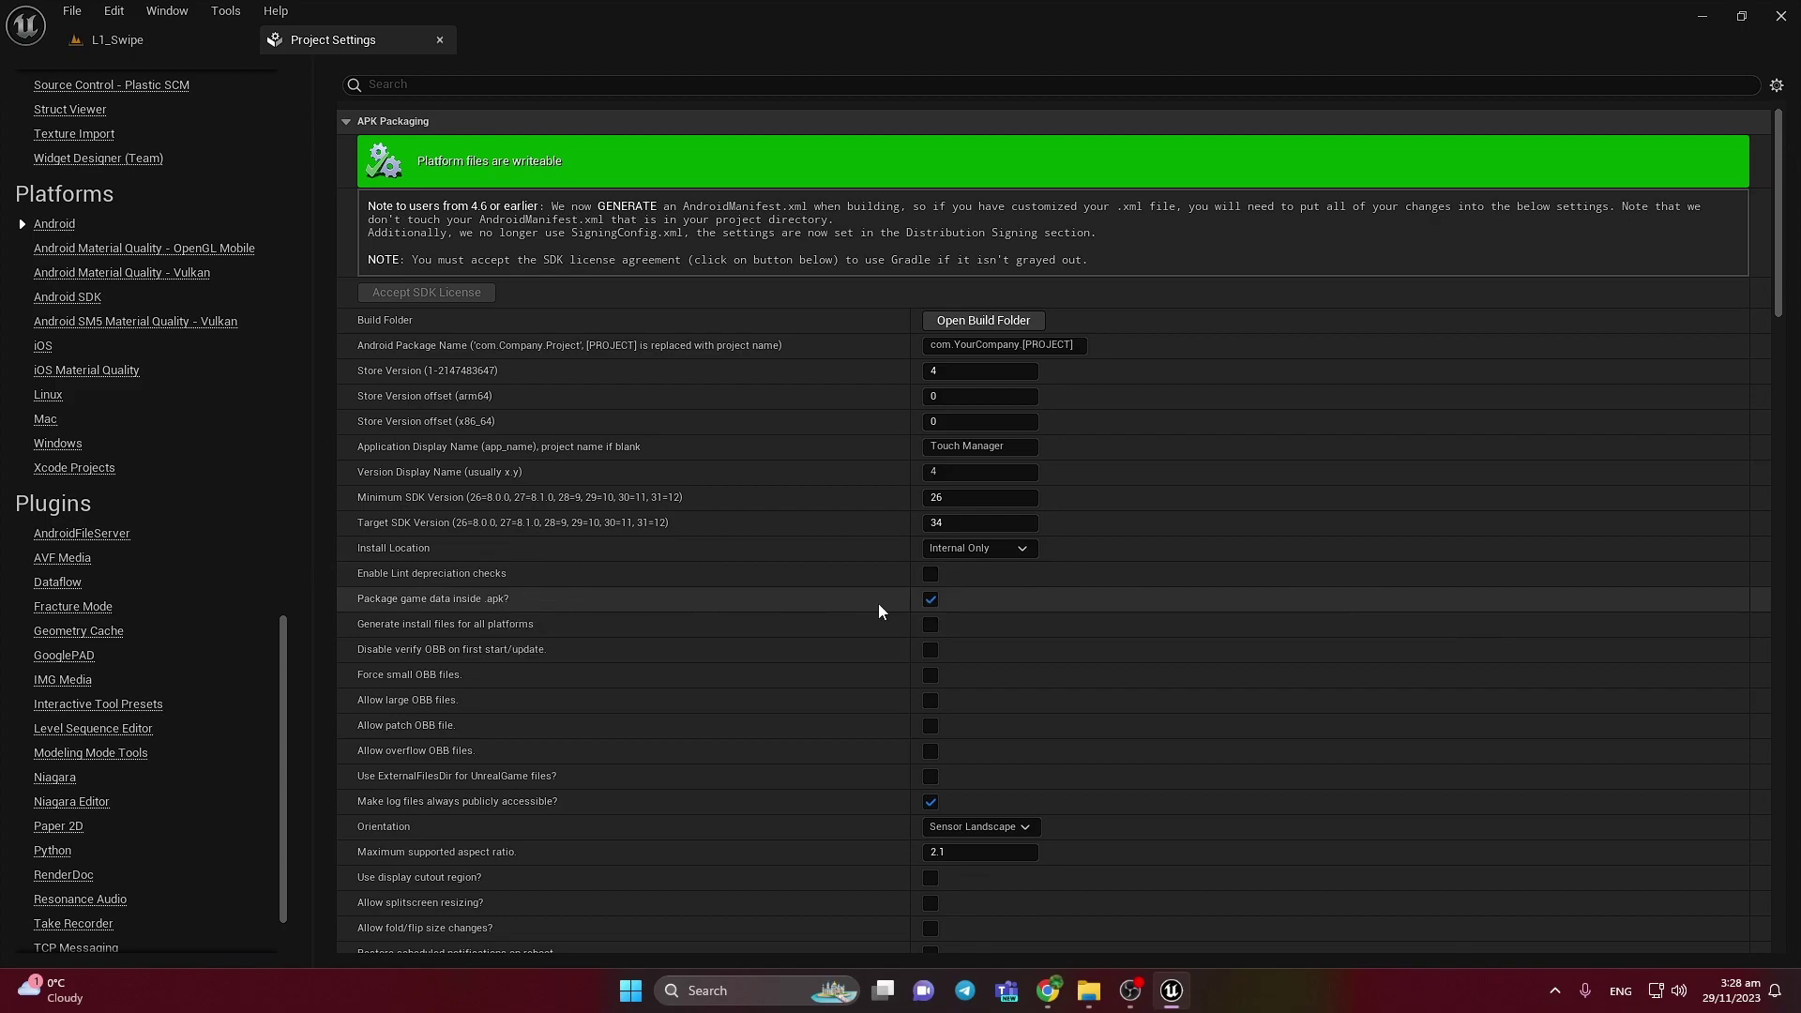
scroll(879, 604, down, 1)
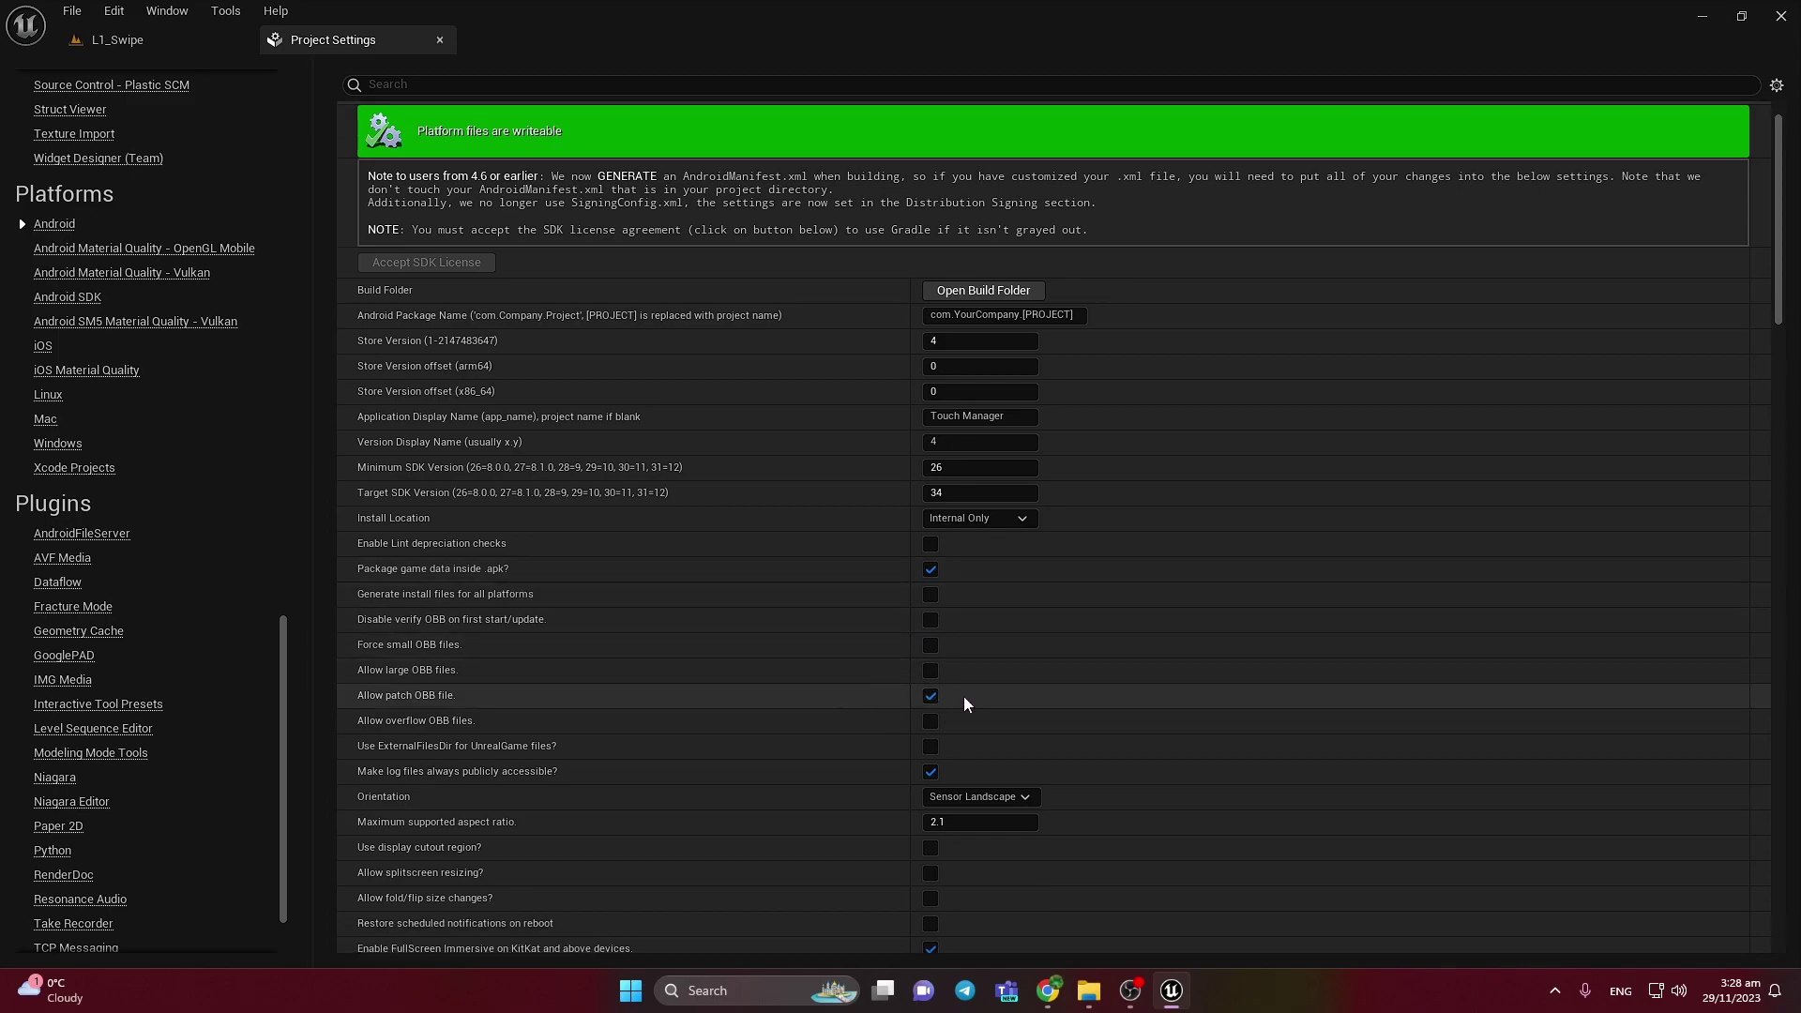
scroll(971, 695, down, 3)
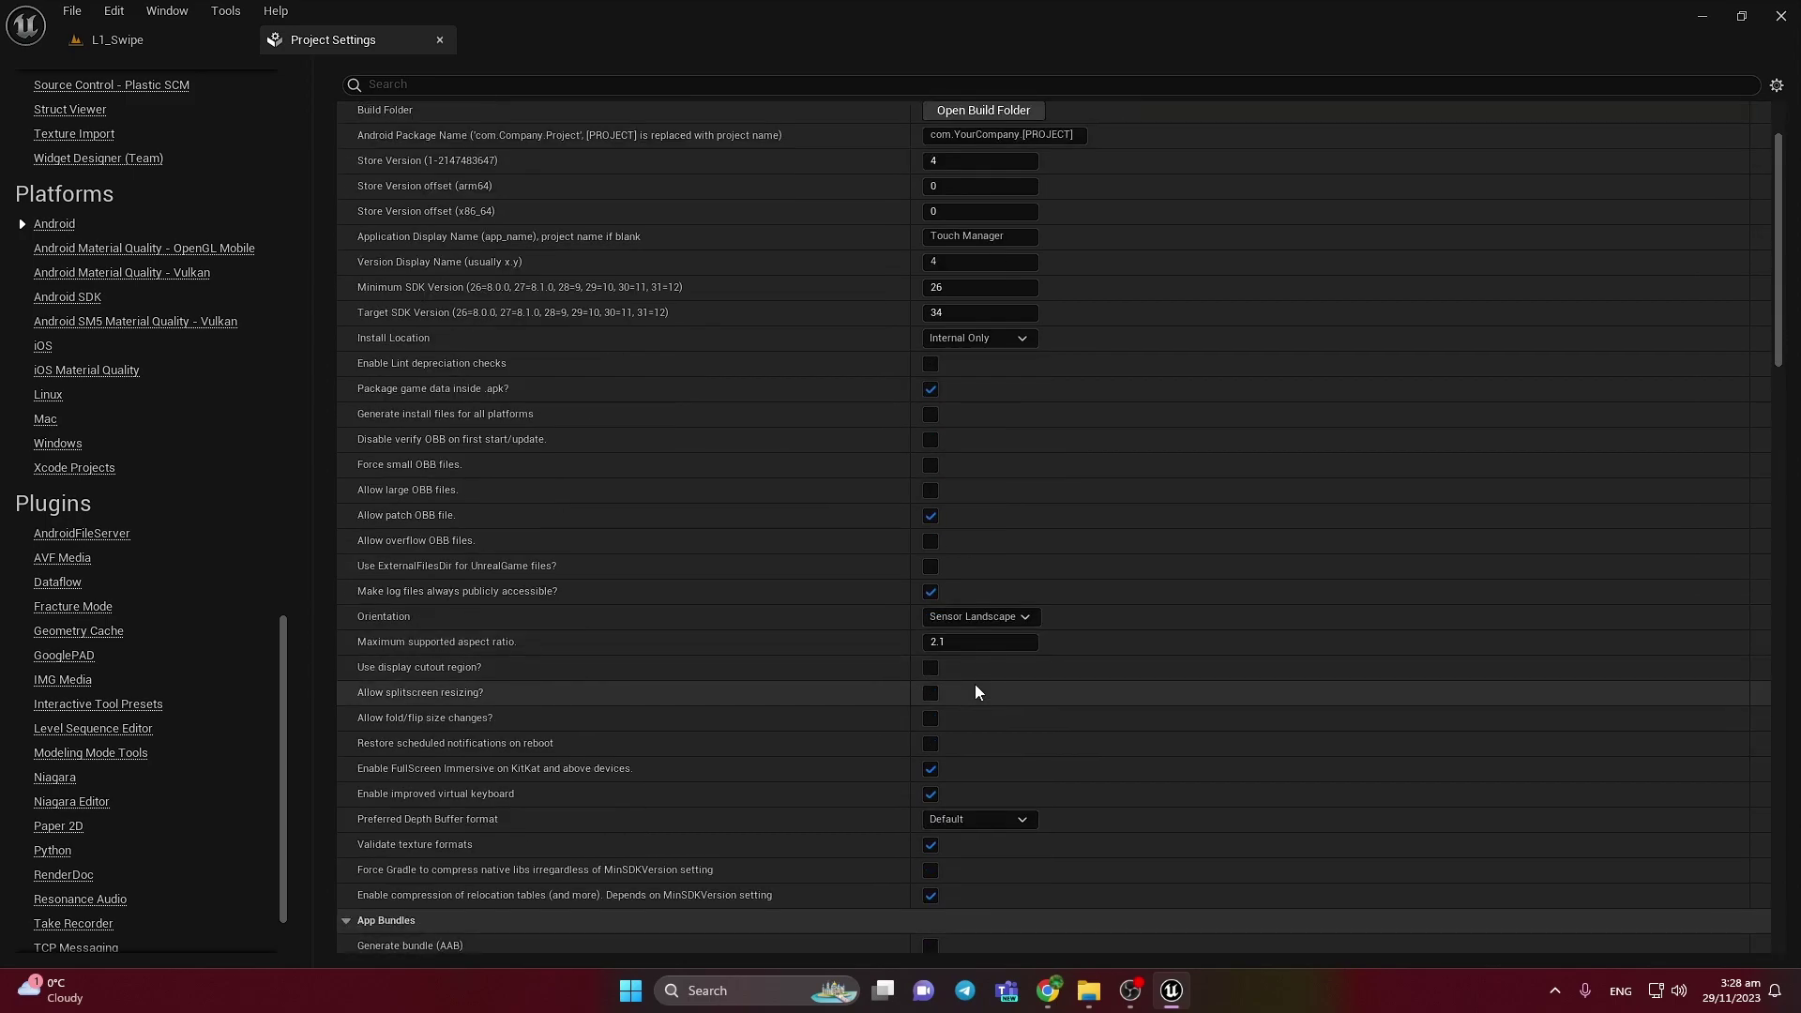
scroll(975, 683, down, 3)
scroll(980, 667, down, 3)
scroll(984, 646, down, 1)
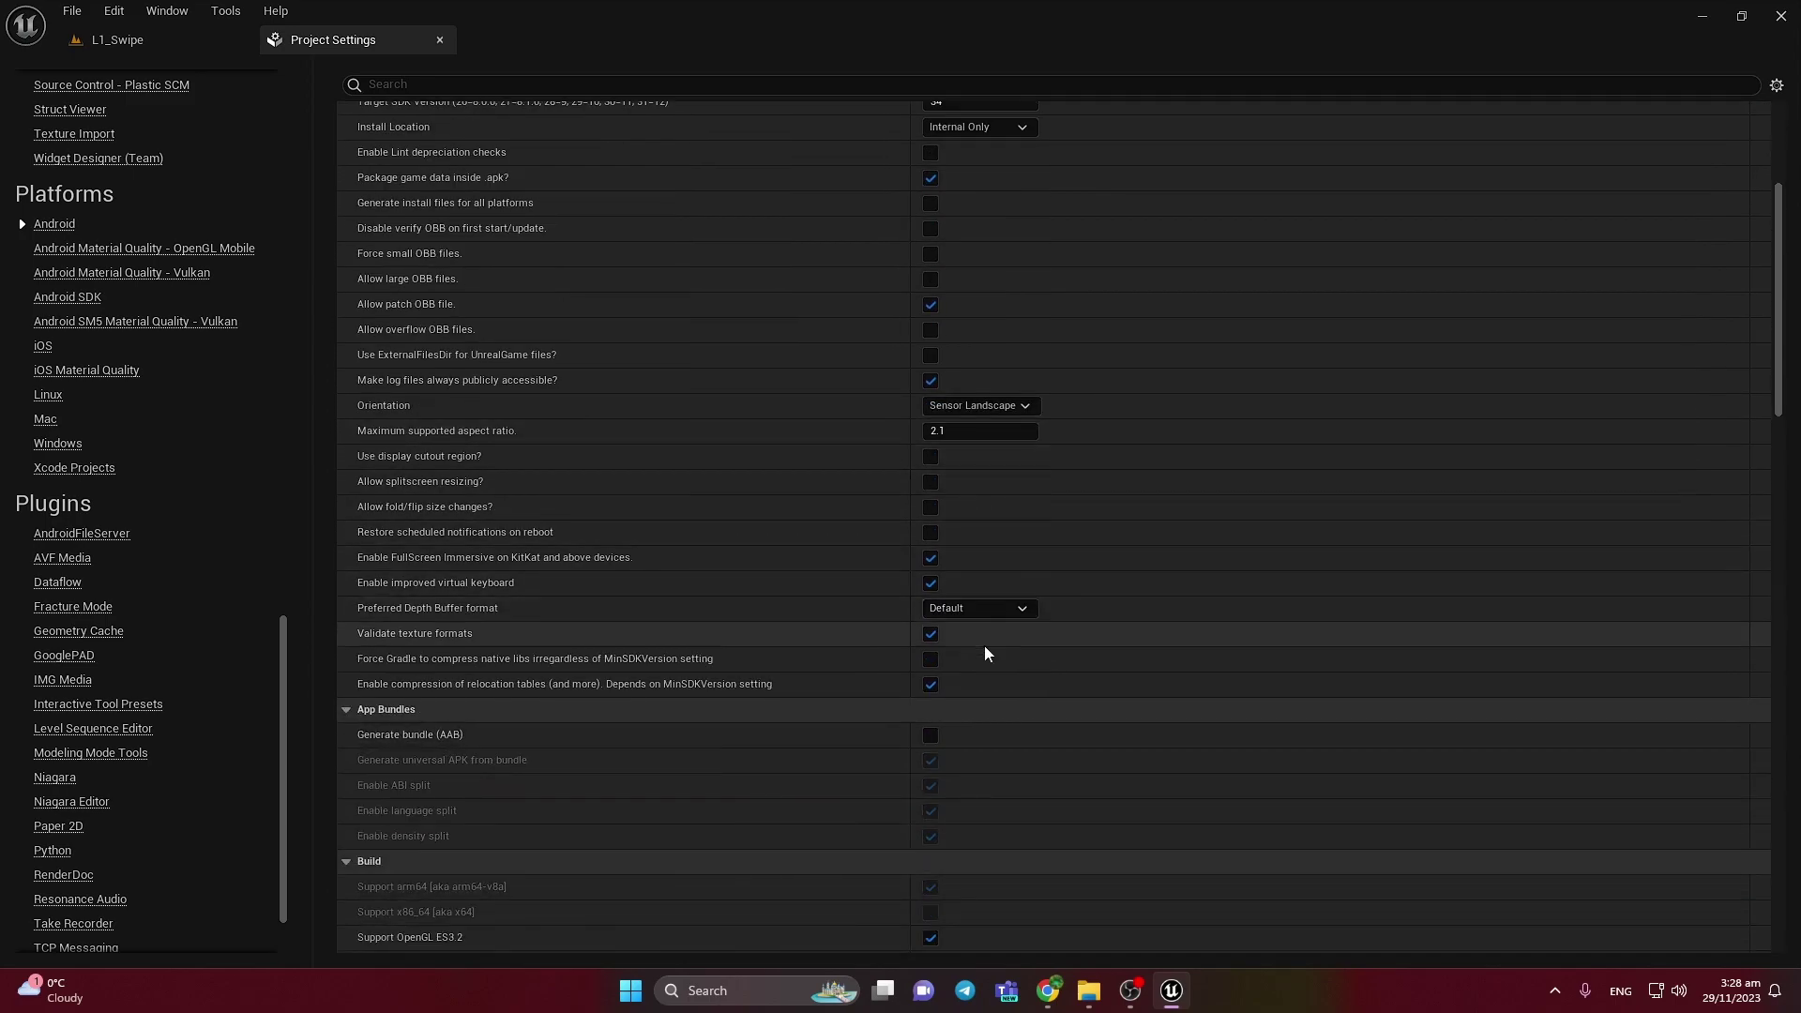
Step: Enable Generate Bundle (AAB), leave Support Vulkan off, and select the Distribution Signing Key Store field
click(931, 736)
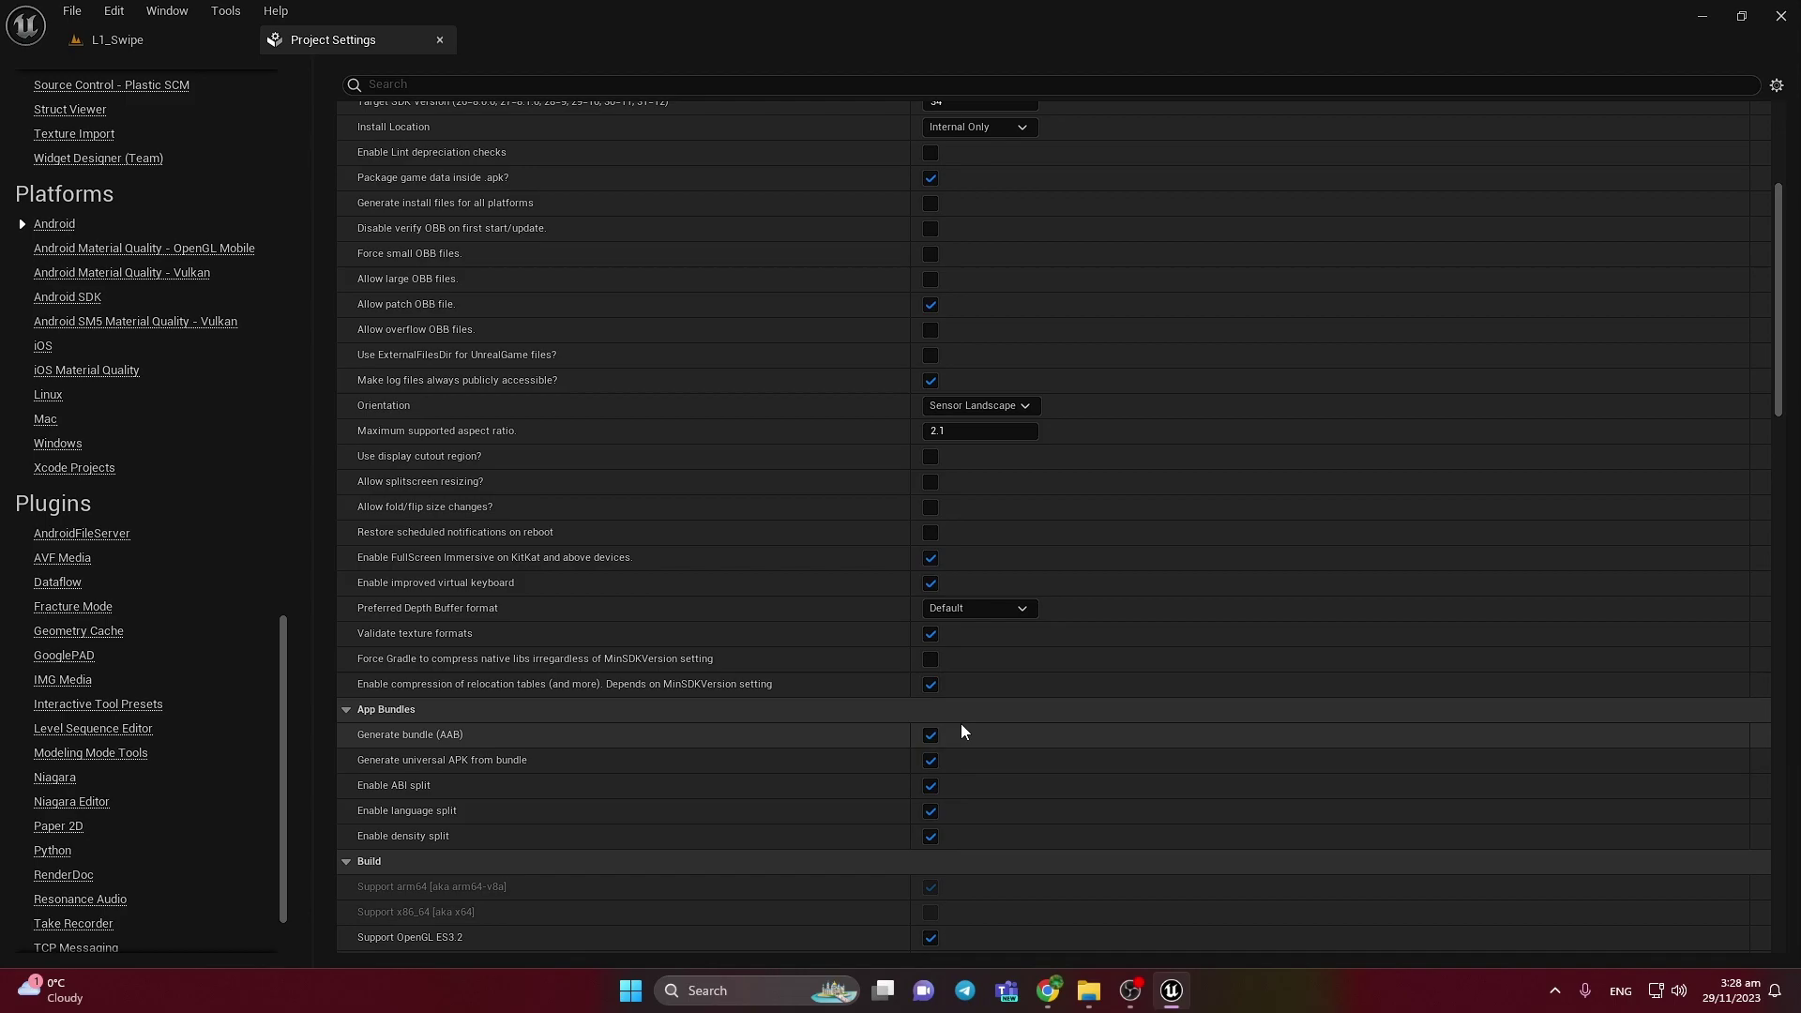
scroll(961, 723, down, 2)
scroll(961, 723, down, 3)
scroll(972, 691, down, 2)
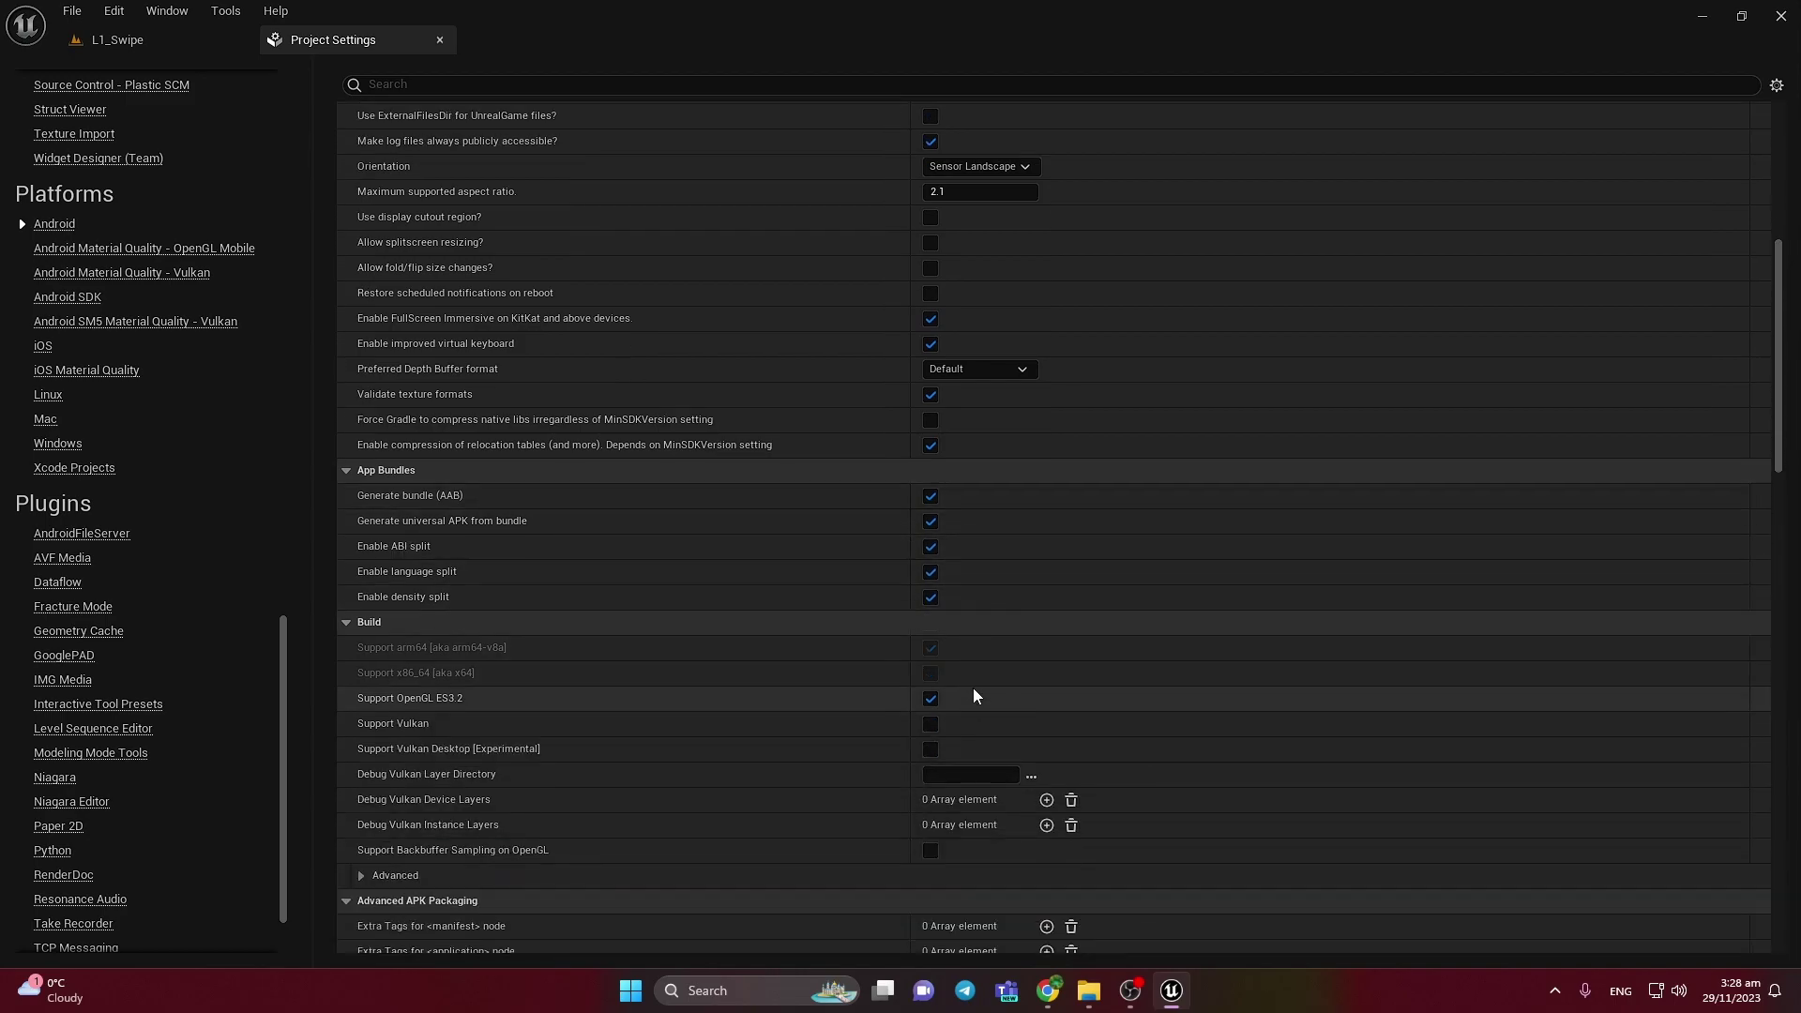
click(930, 723)
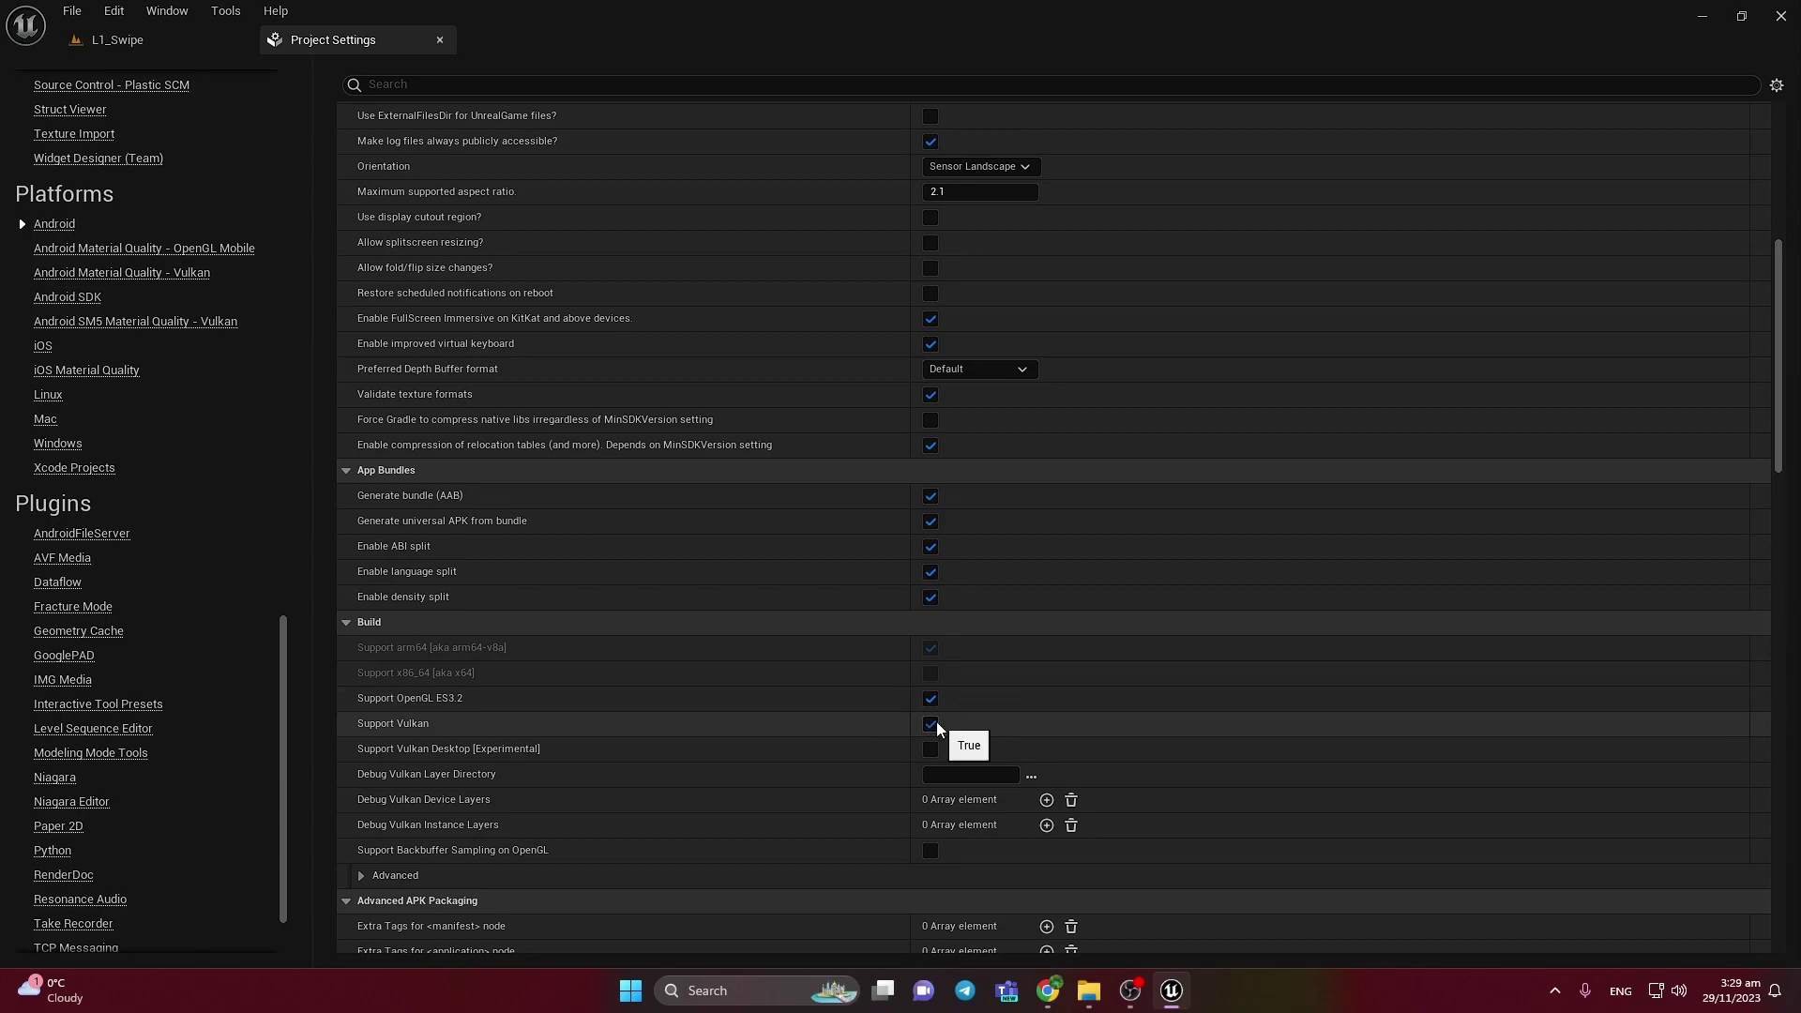
click(933, 722)
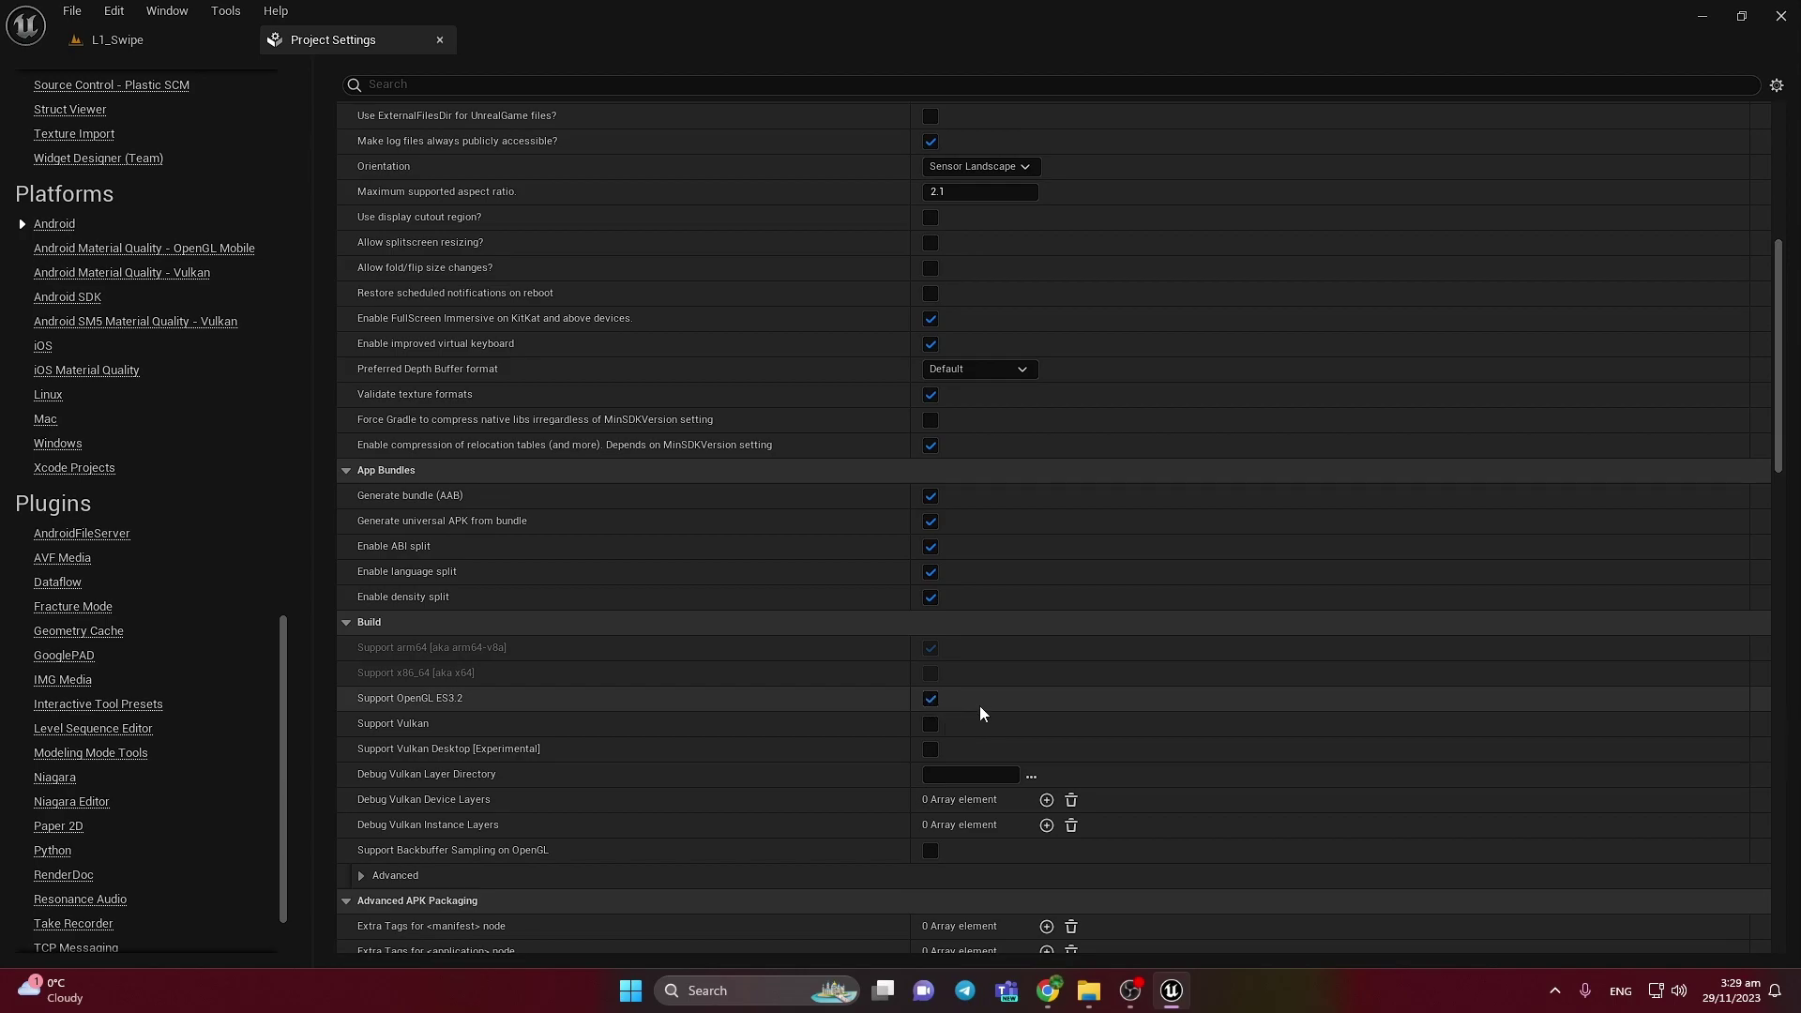
scroll(982, 706, down, 2)
scroll(1077, 632, down, 2)
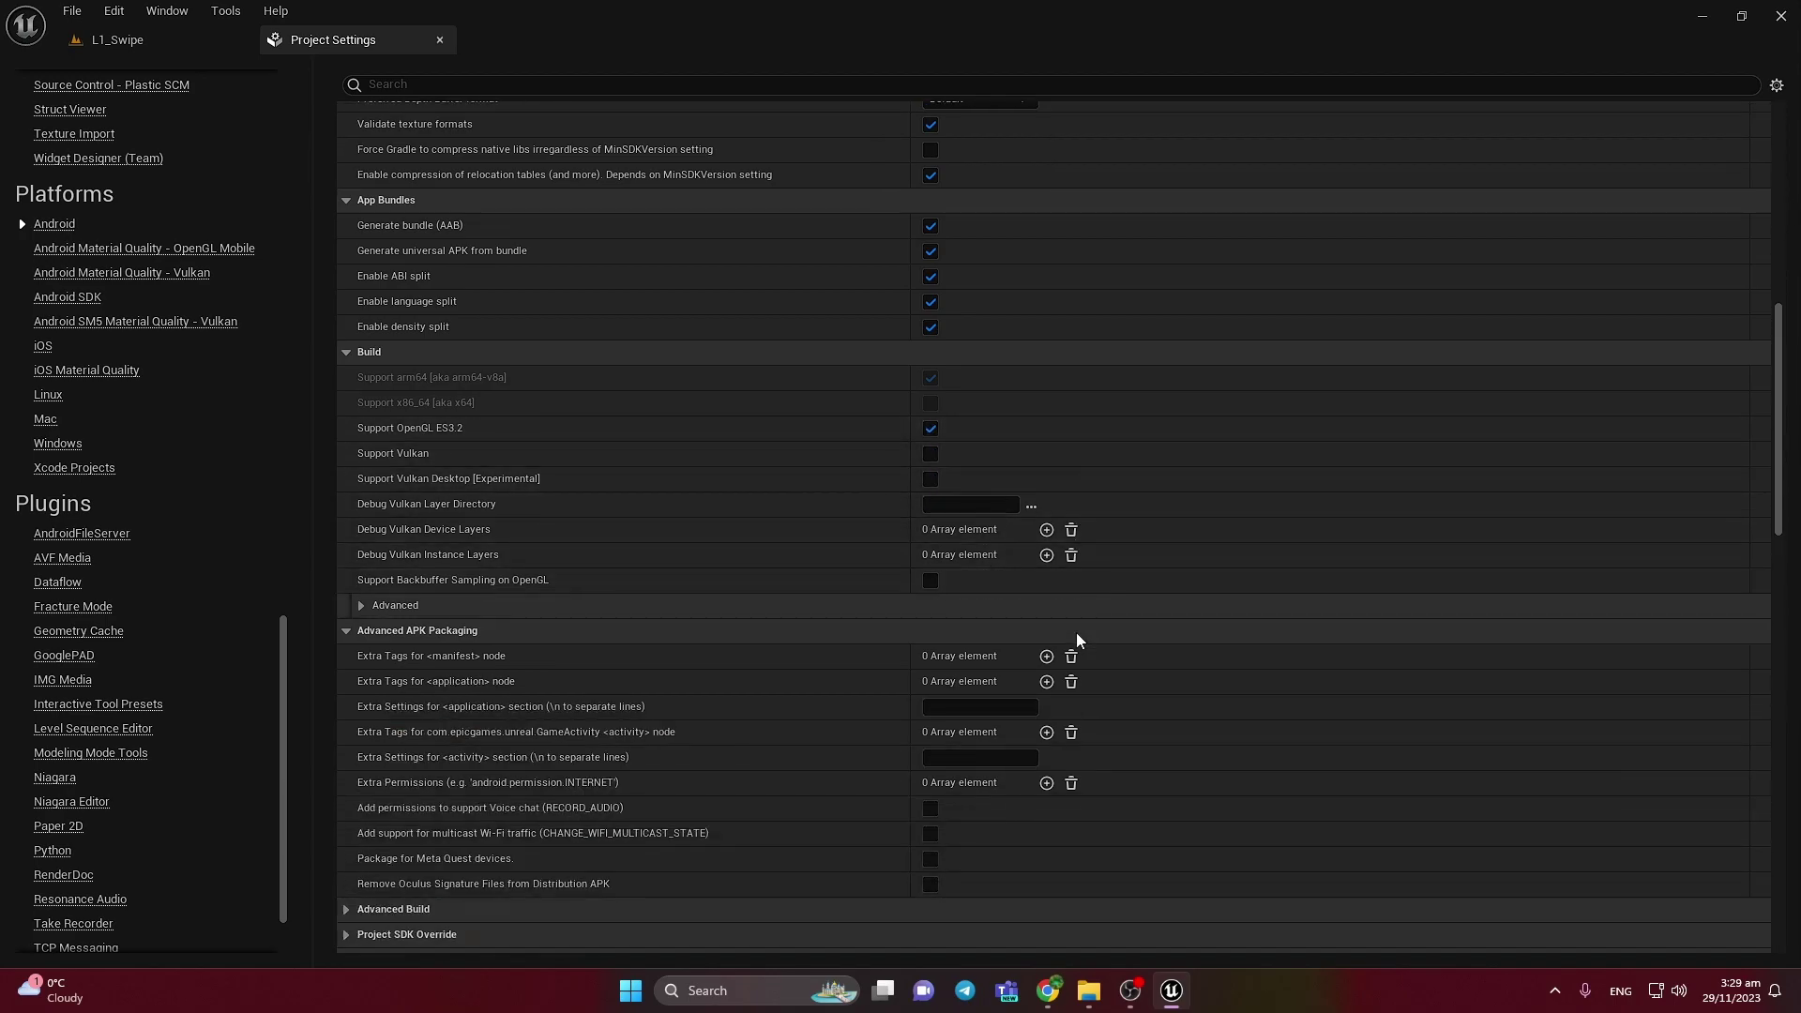
scroll(1076, 633, down, 2)
scroll(1098, 627, down, 2)
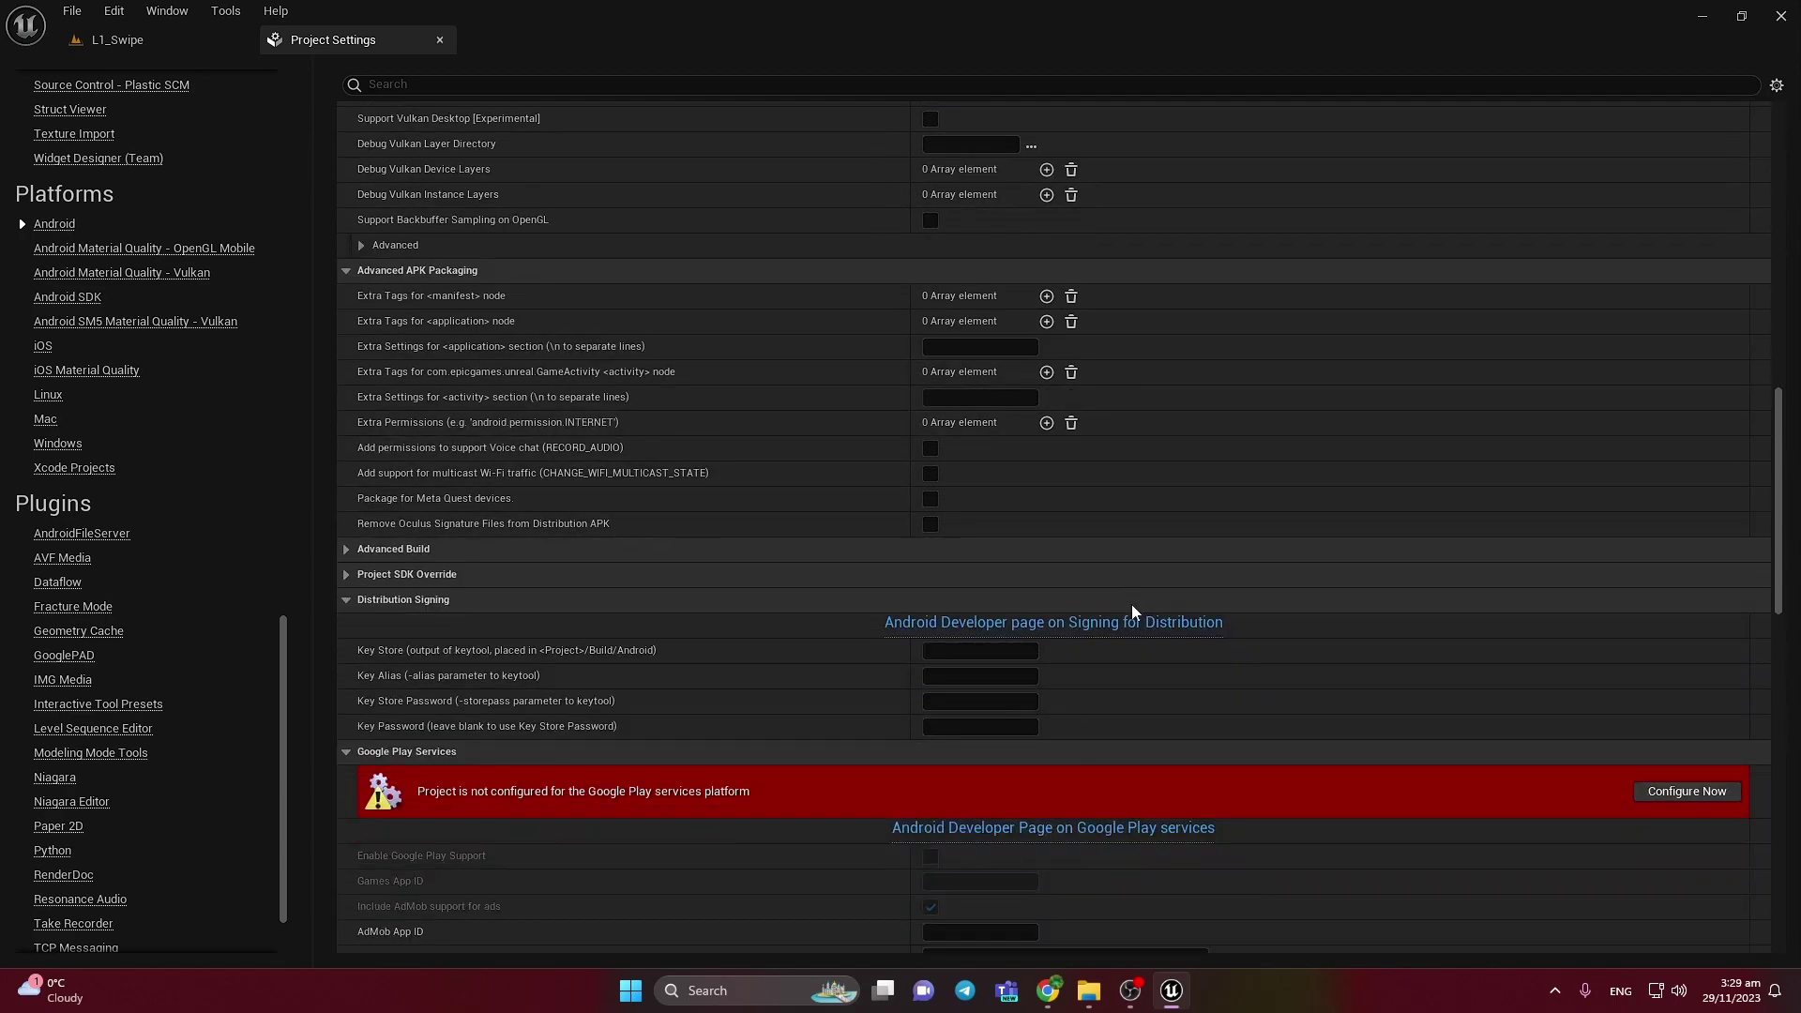
click(996, 651)
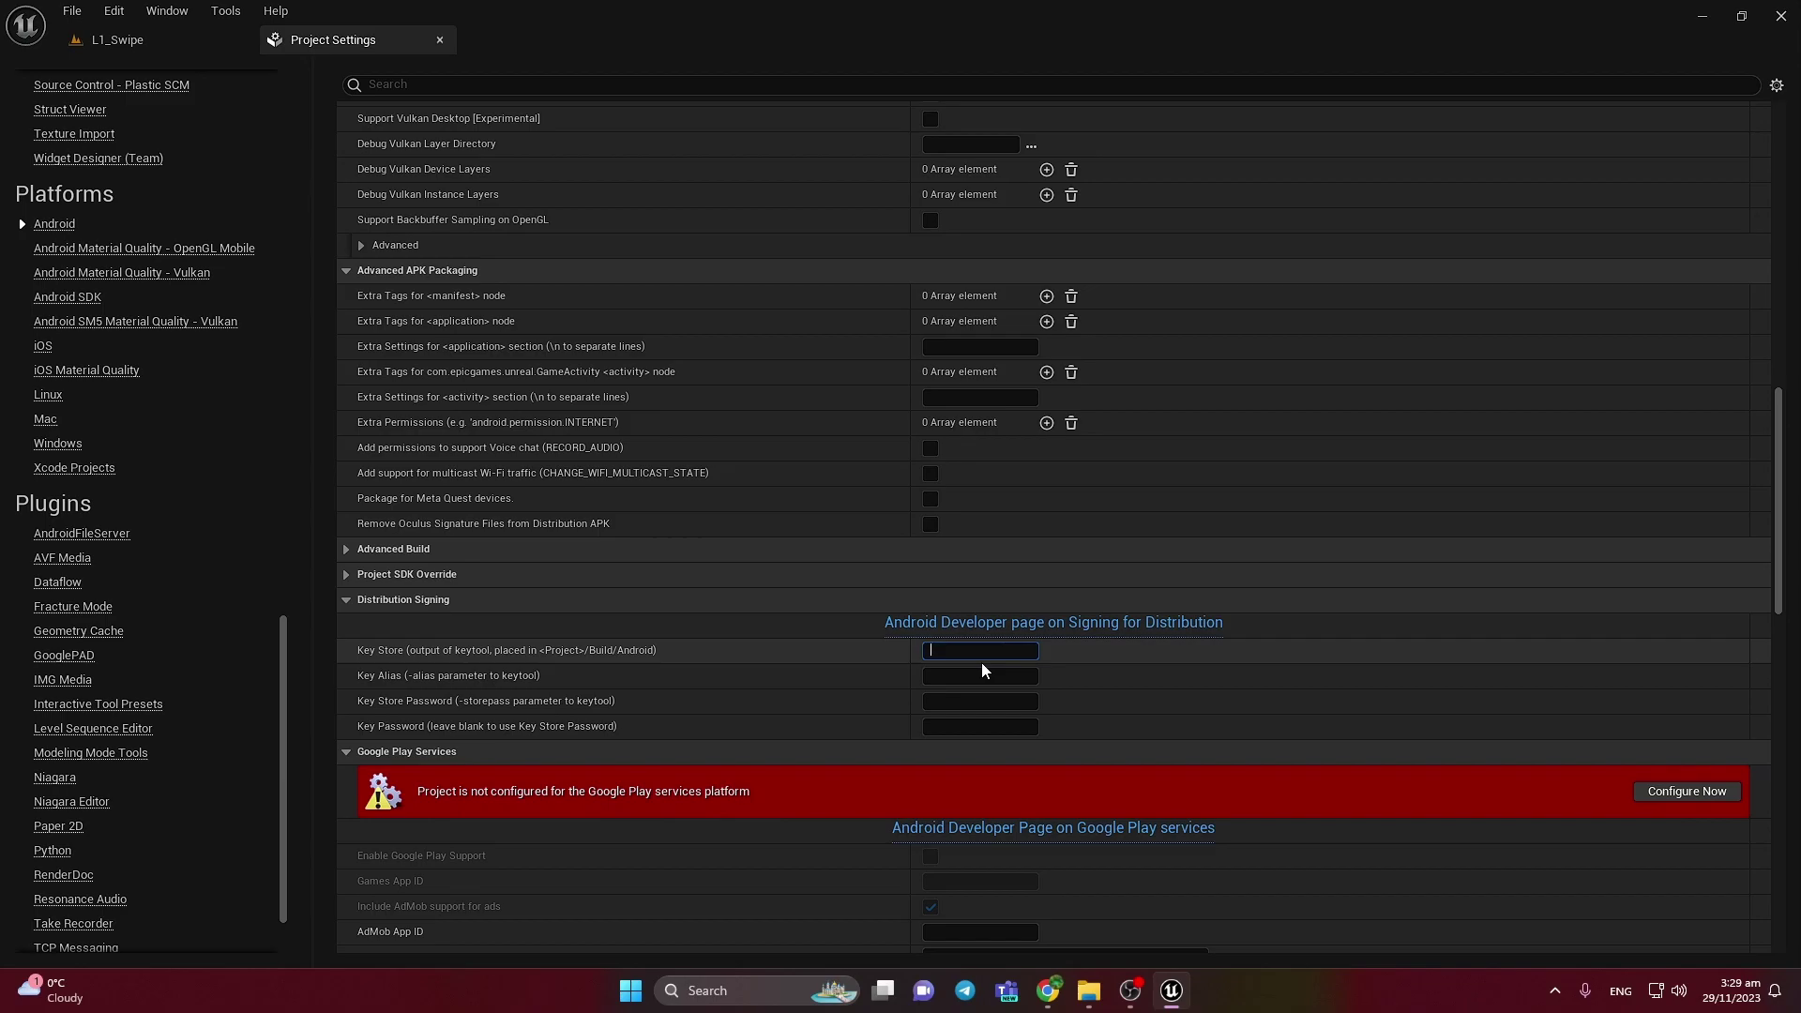
Step: Launch Command Prompt and run keytool -genkey for ExampleKey.keystore with alias MyKey
click(706, 989)
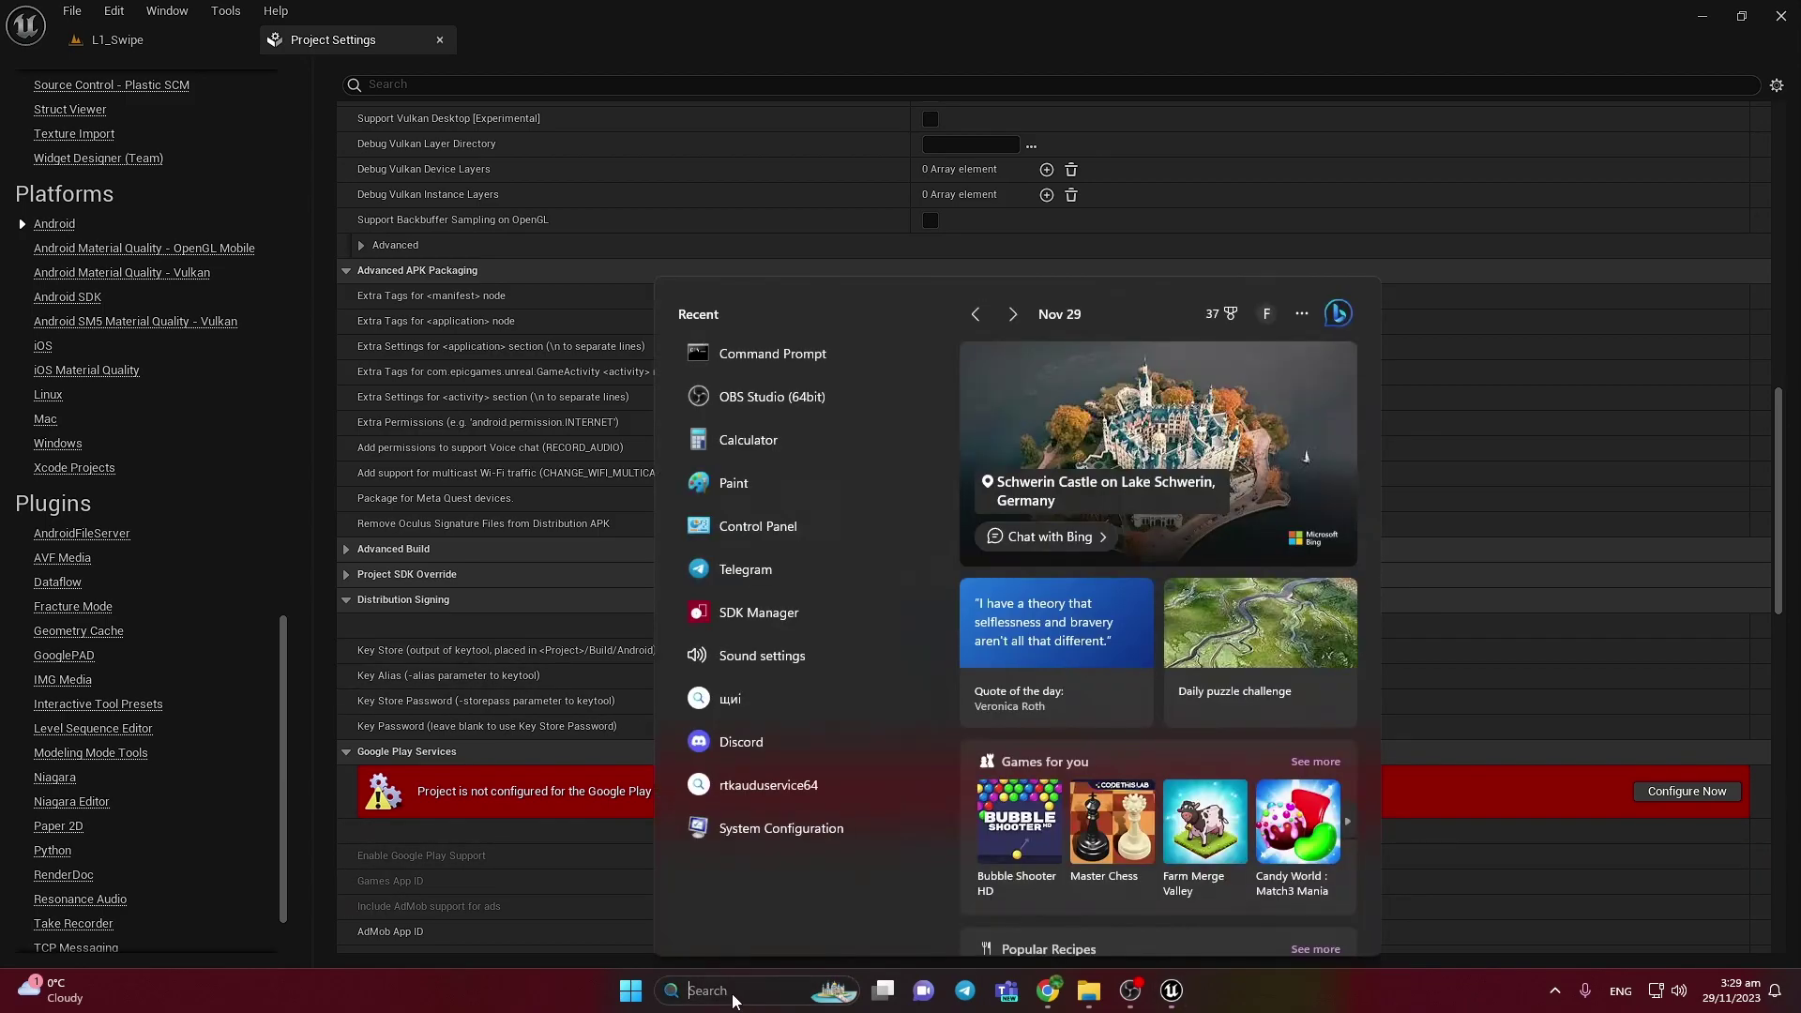
text(cmd)
key(Return)
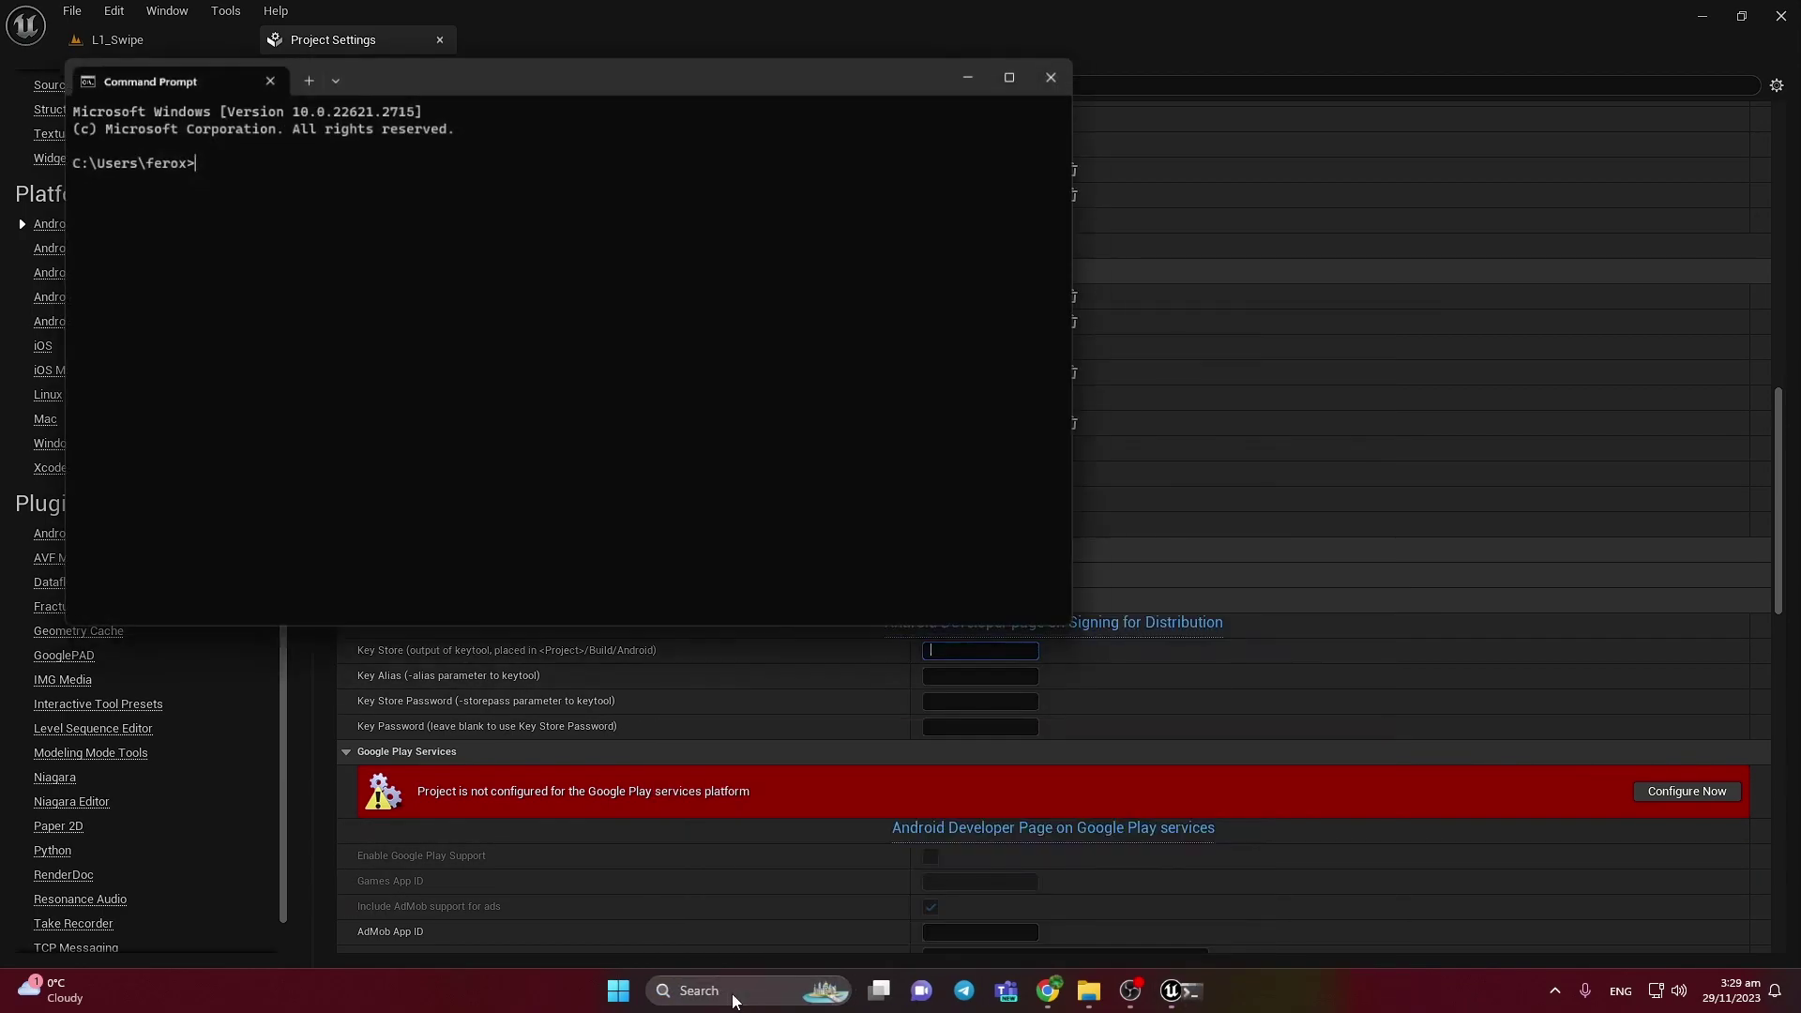
text(keytool -genkey -v -keystore ExampleKey.keystore -alias MyKey -keyalg RSA -keysize 2048 -validity 10000)
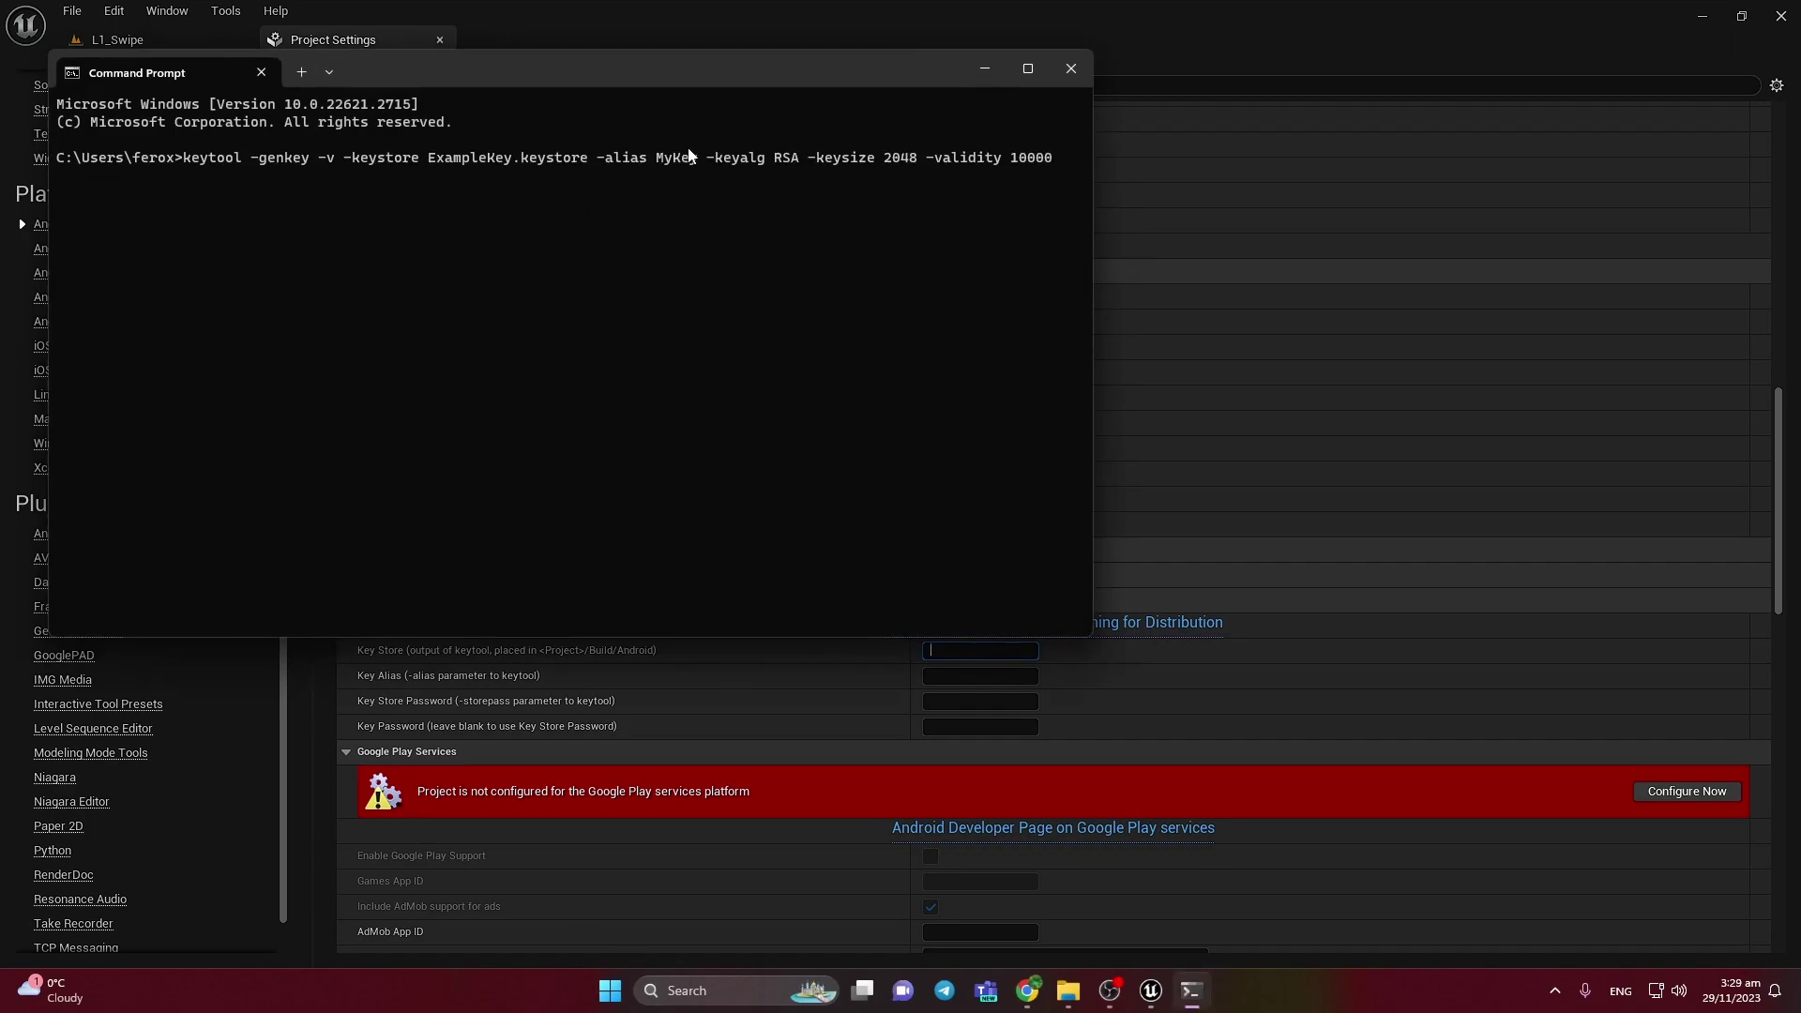
mouse_move(678, 71)
mouse_down()
mouse_move(702, 91)
mouse_move(615, 96)
mouse_up()
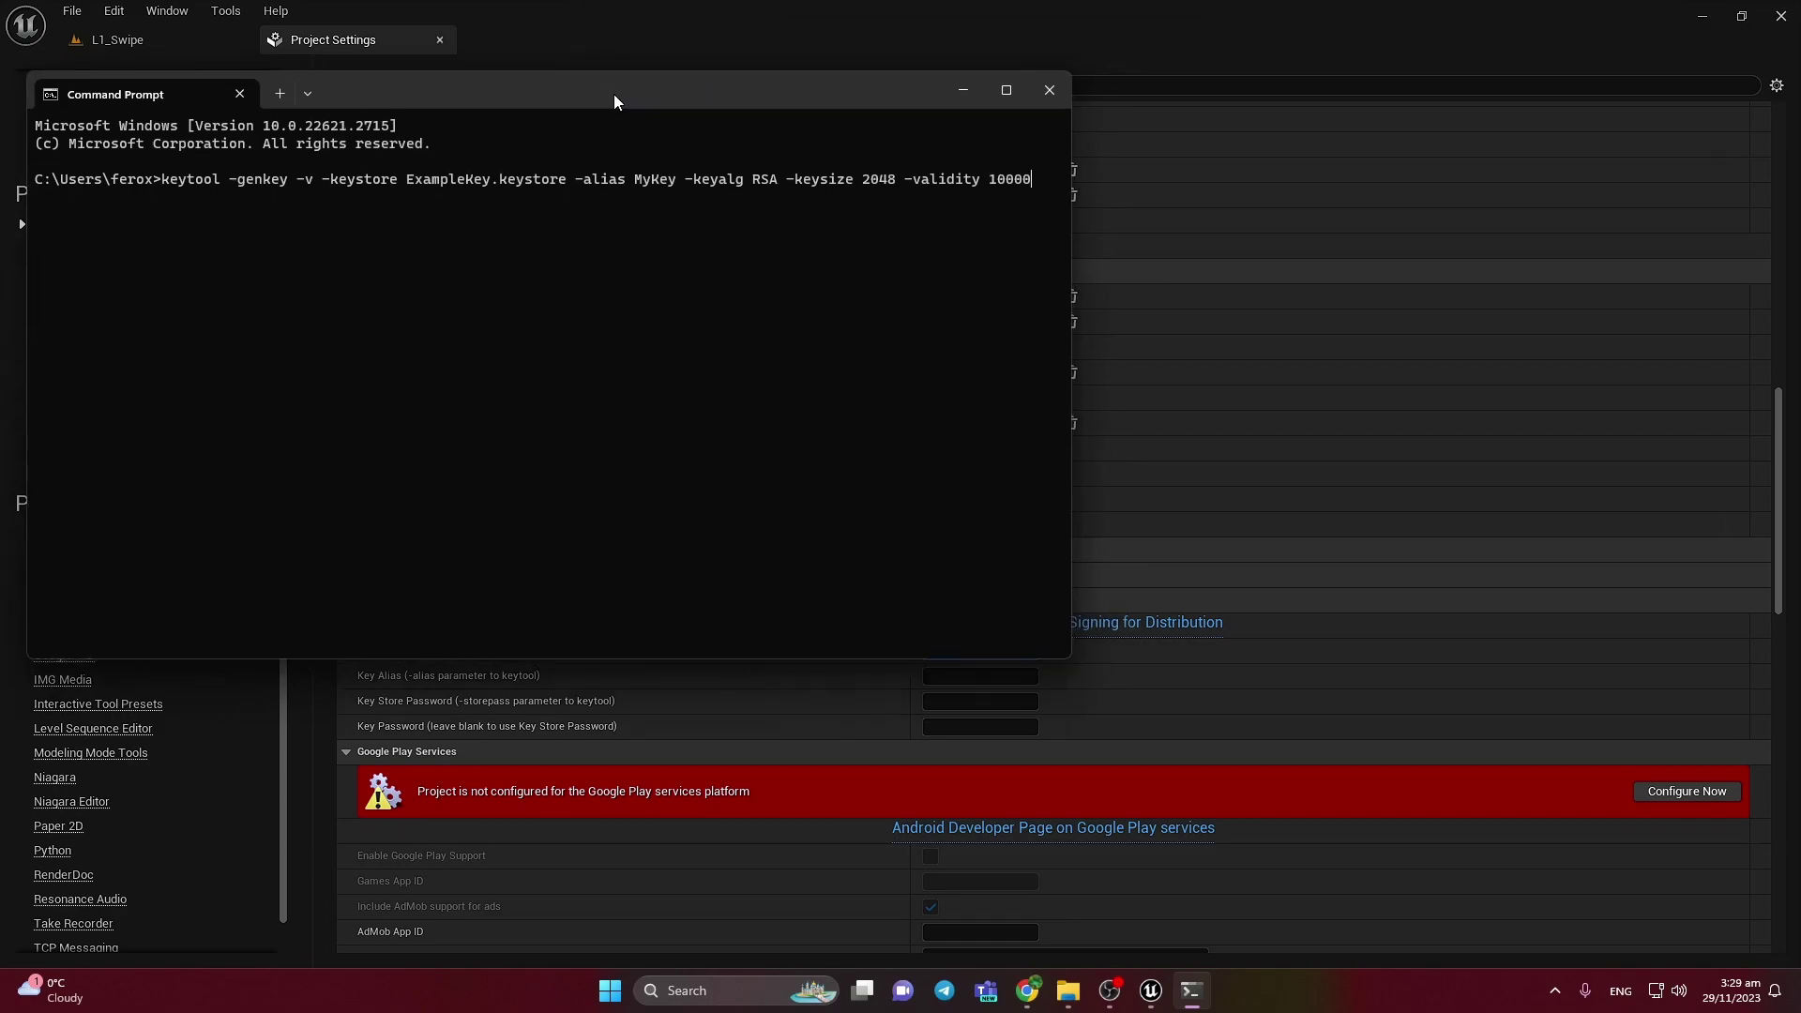
key(Return)
Step: Enter the keystore password and certificate details: organization org, city and state Lviv, country UA
key(Return)
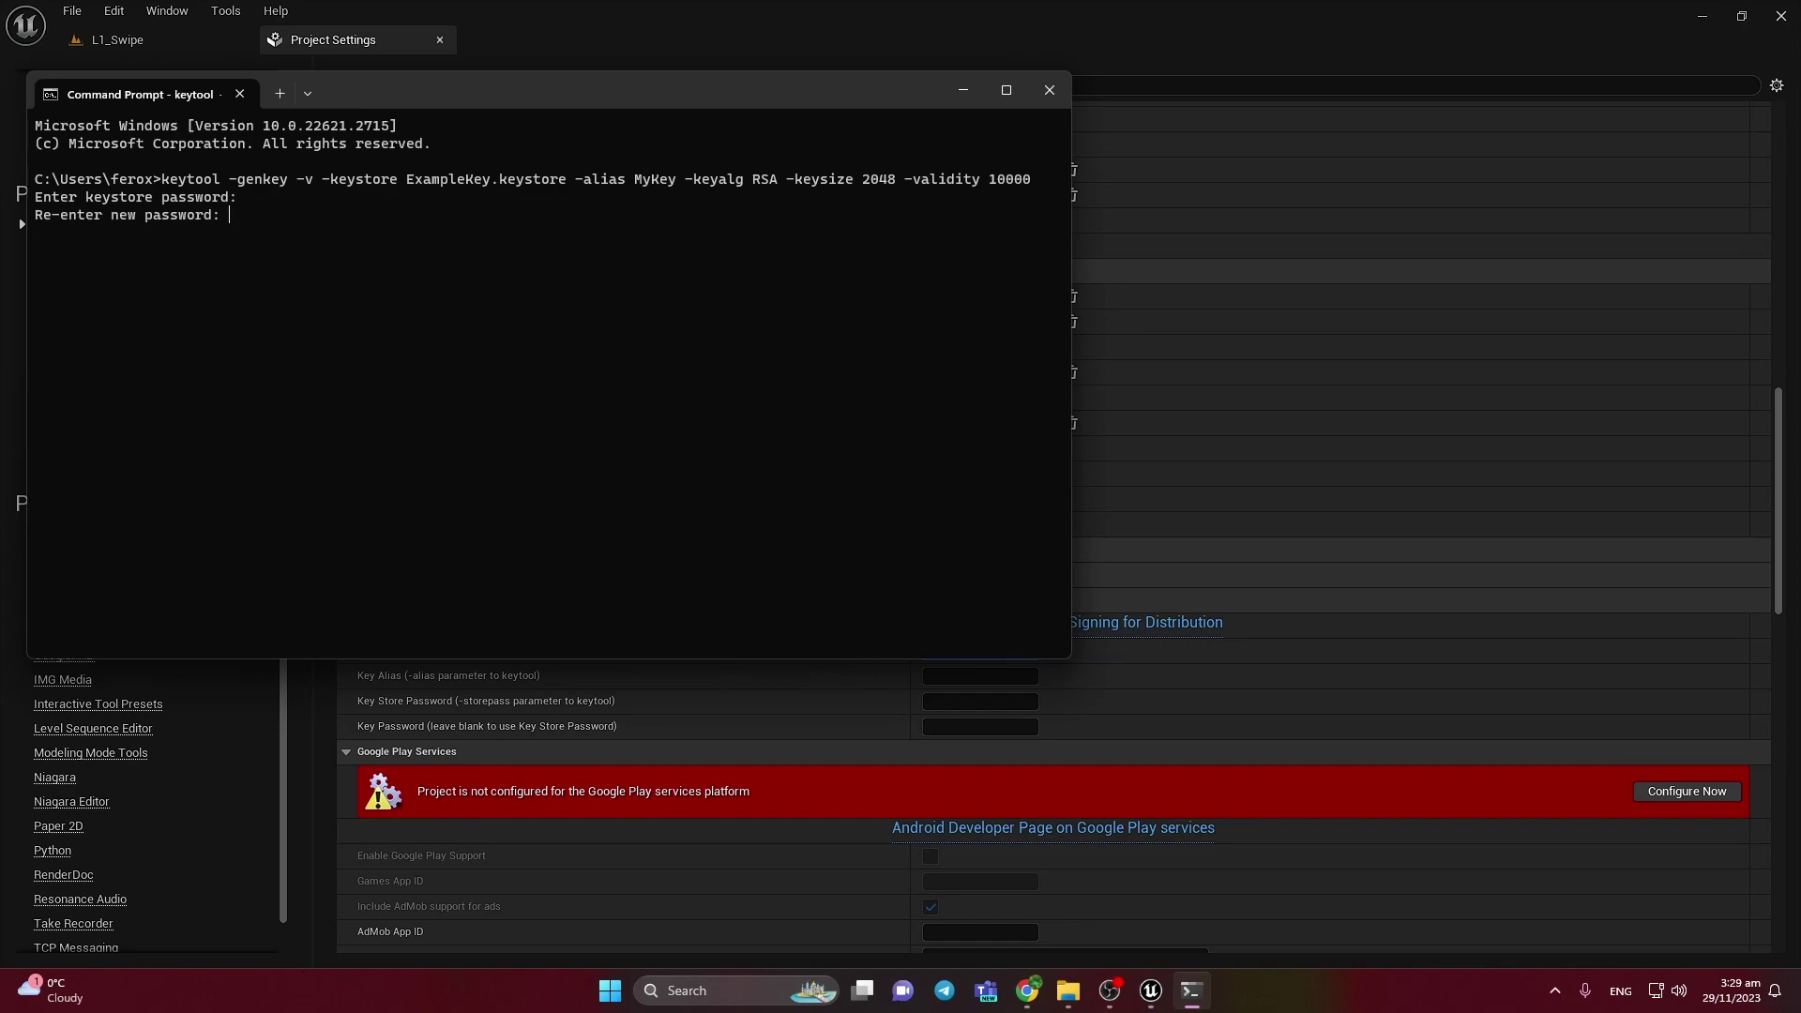
key(Return)
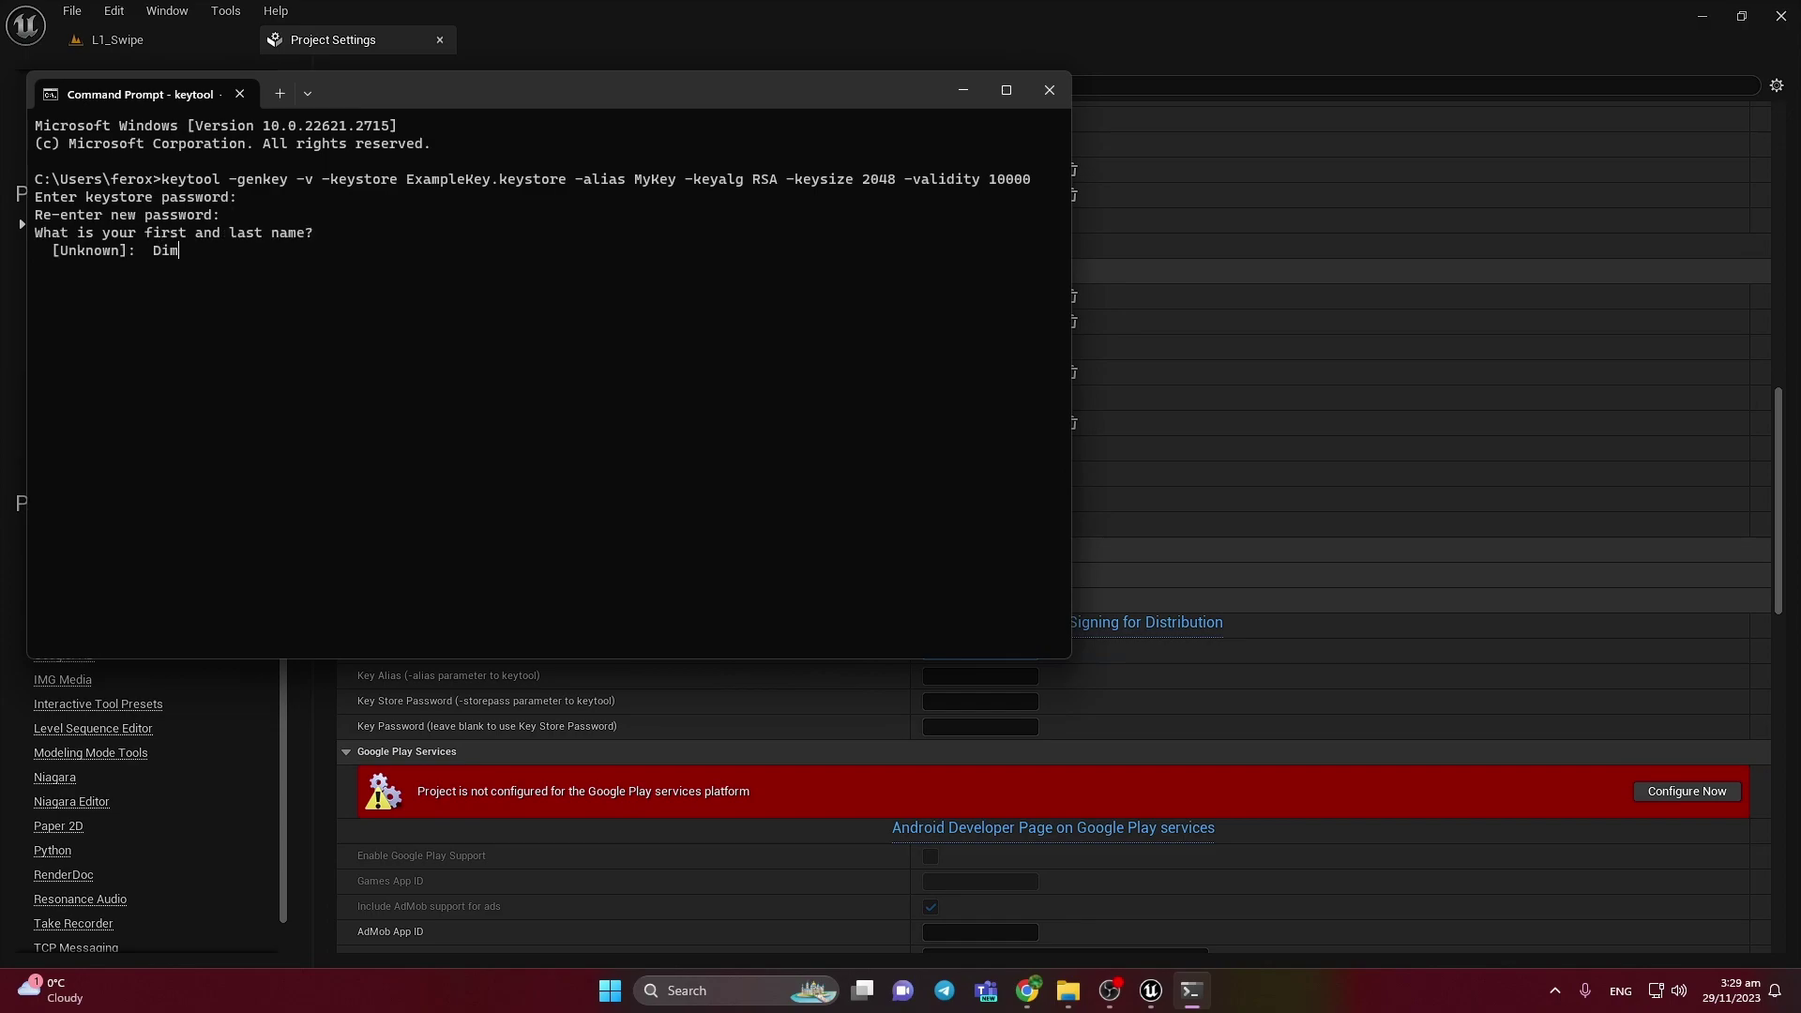
key(Return)
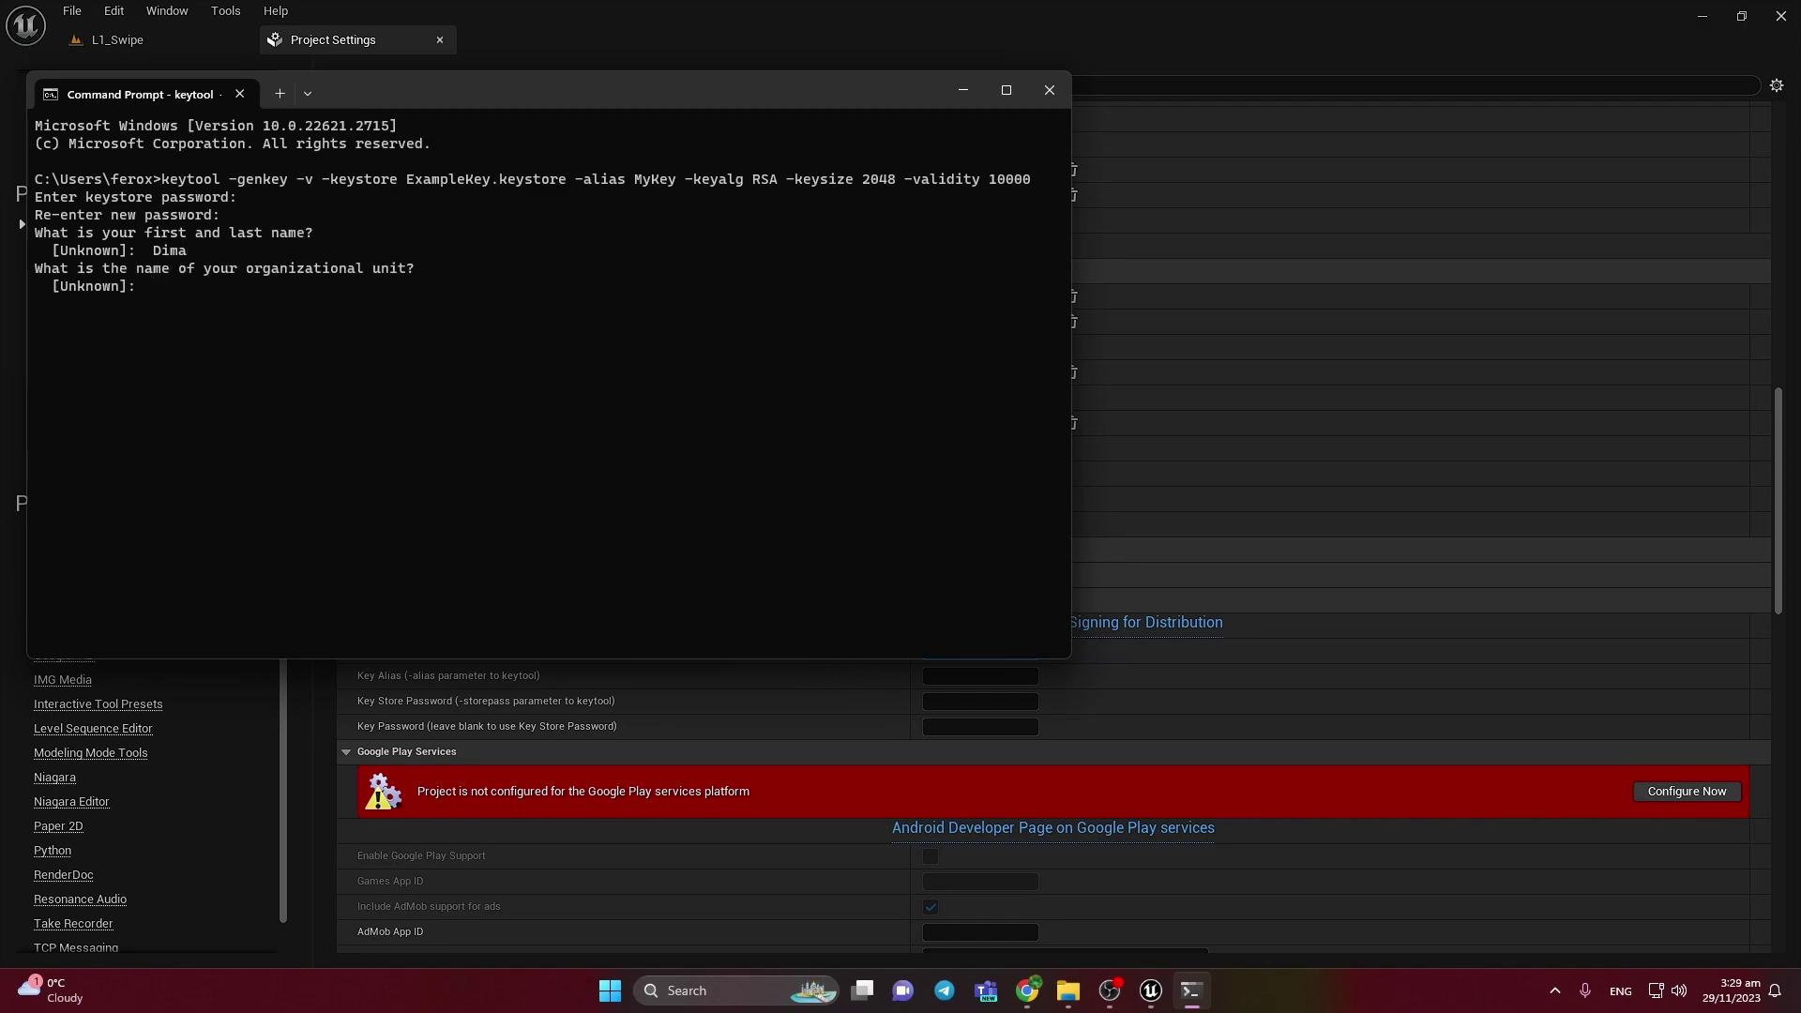
key(Return)
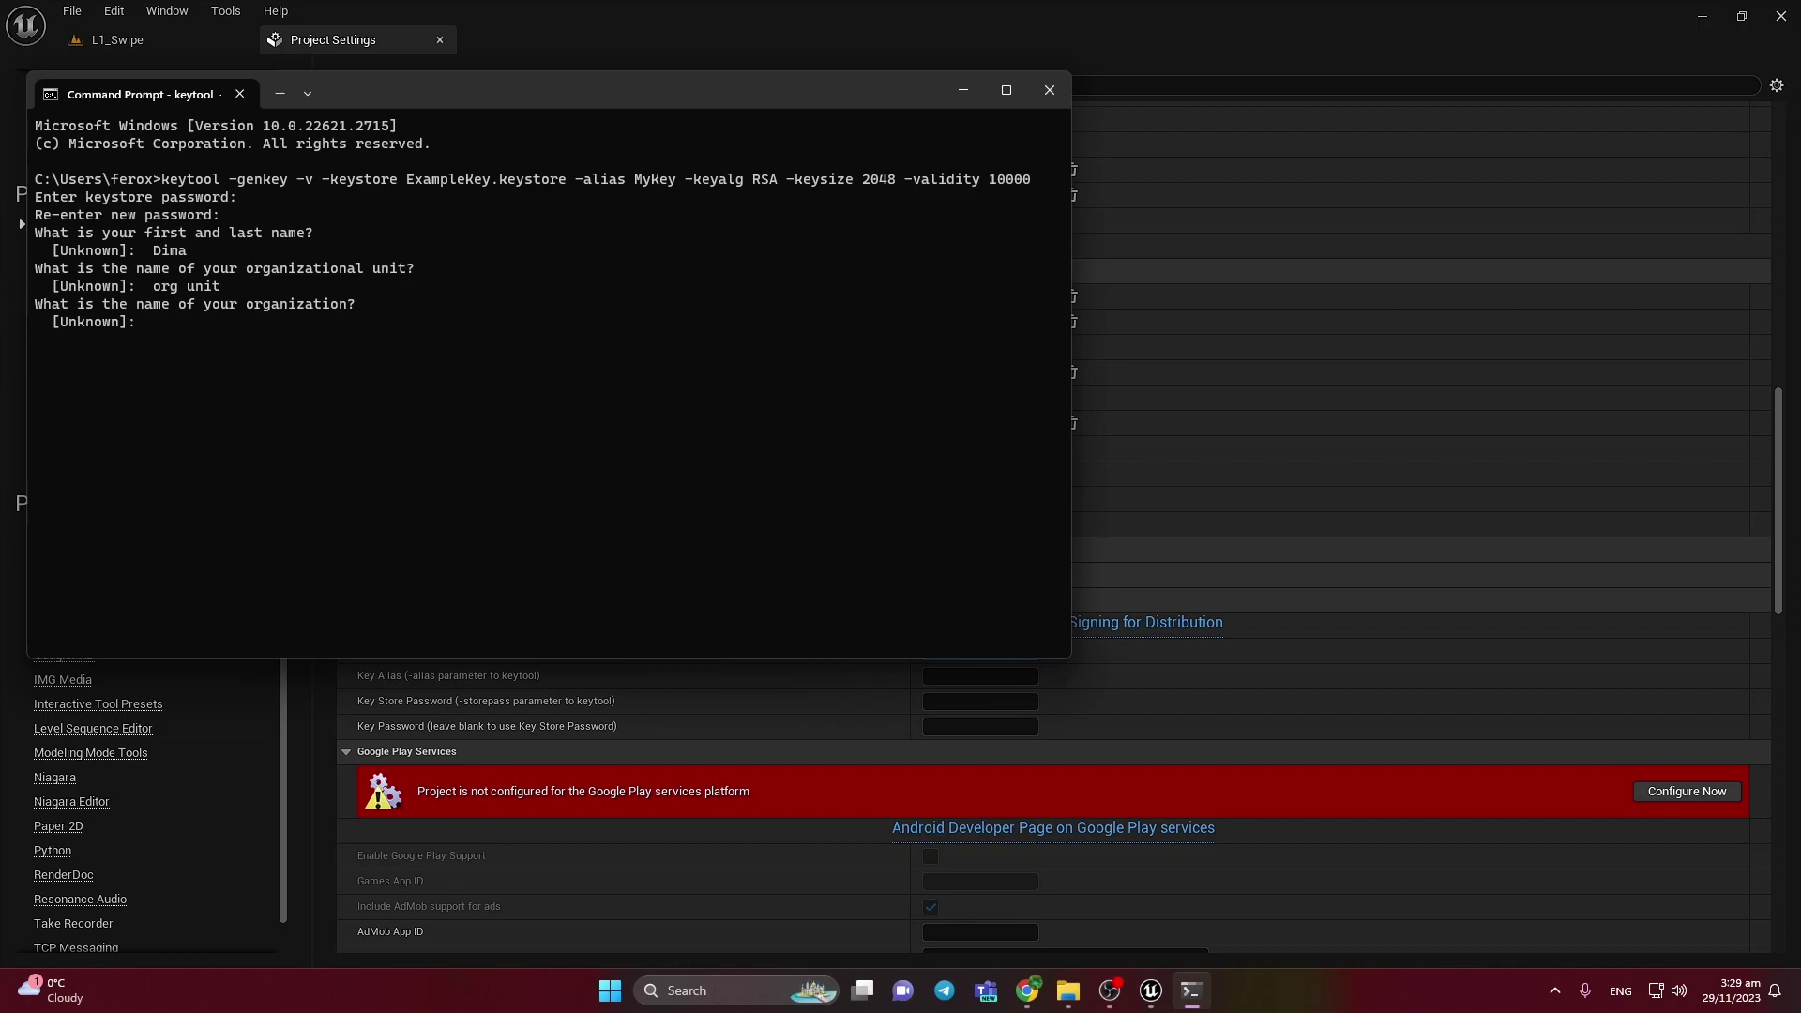
key(BackSpace)
key(BackSpace)
key(Return)
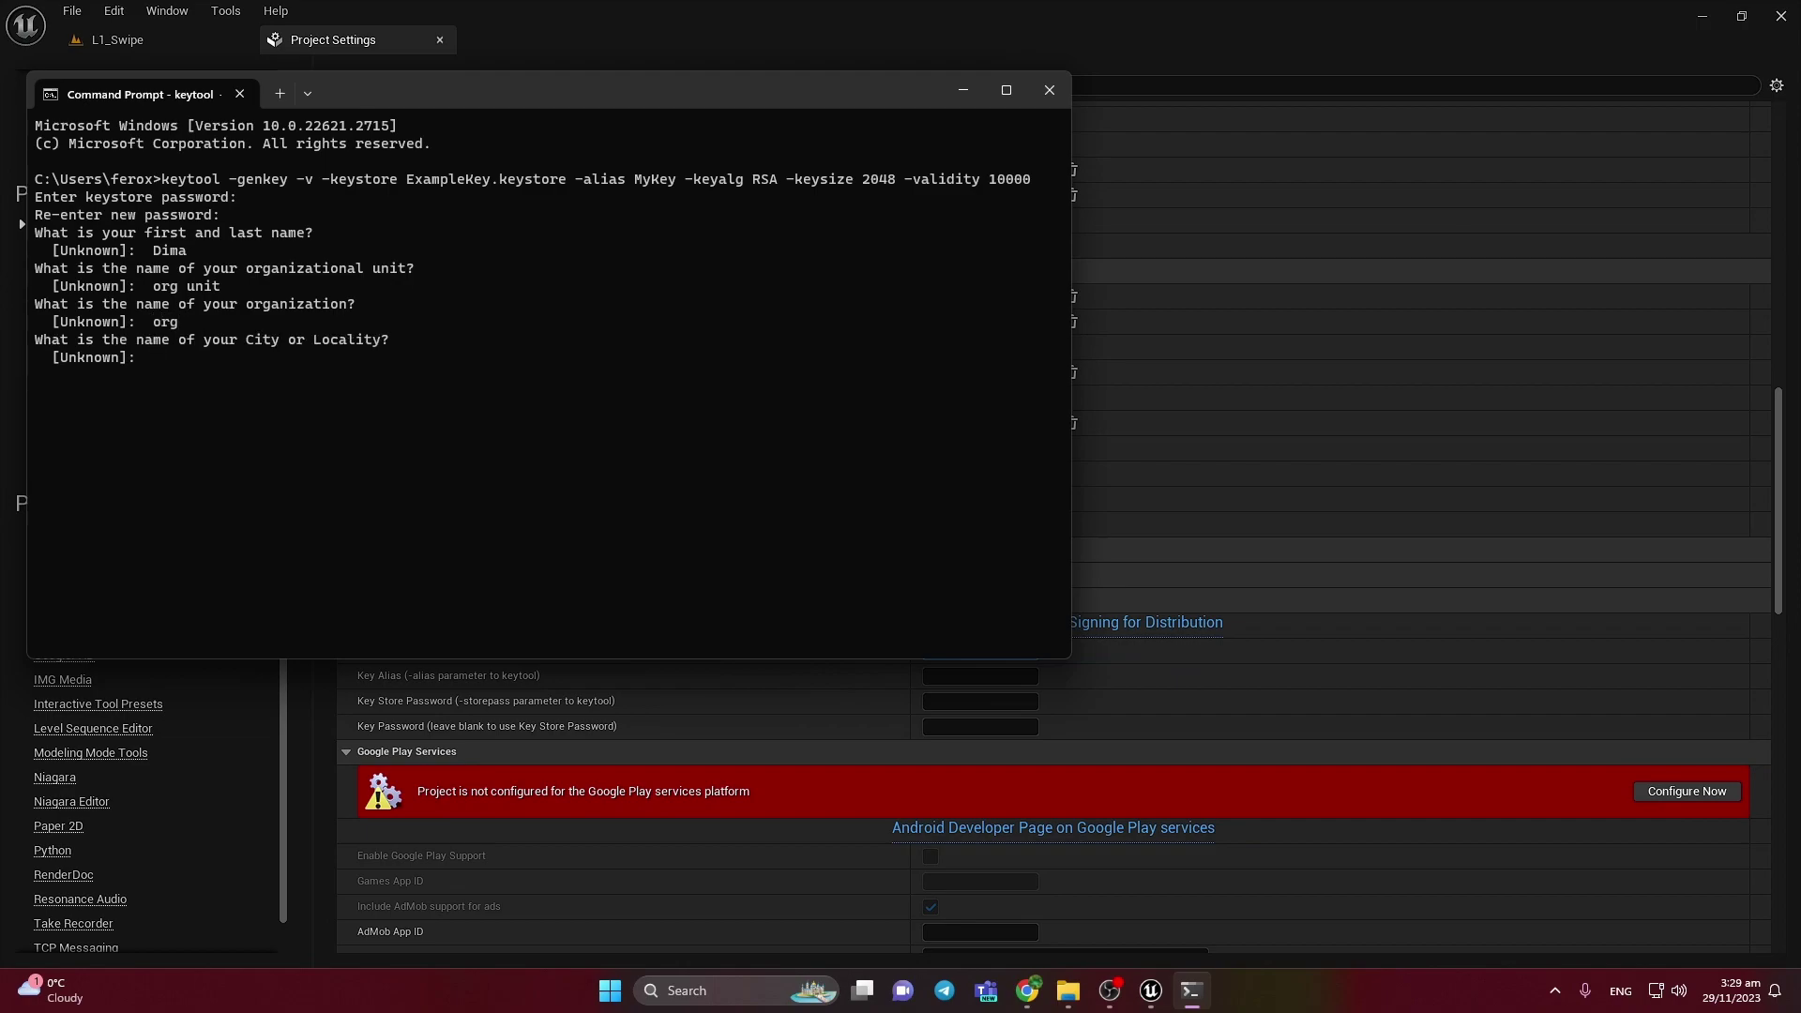
key(Return)
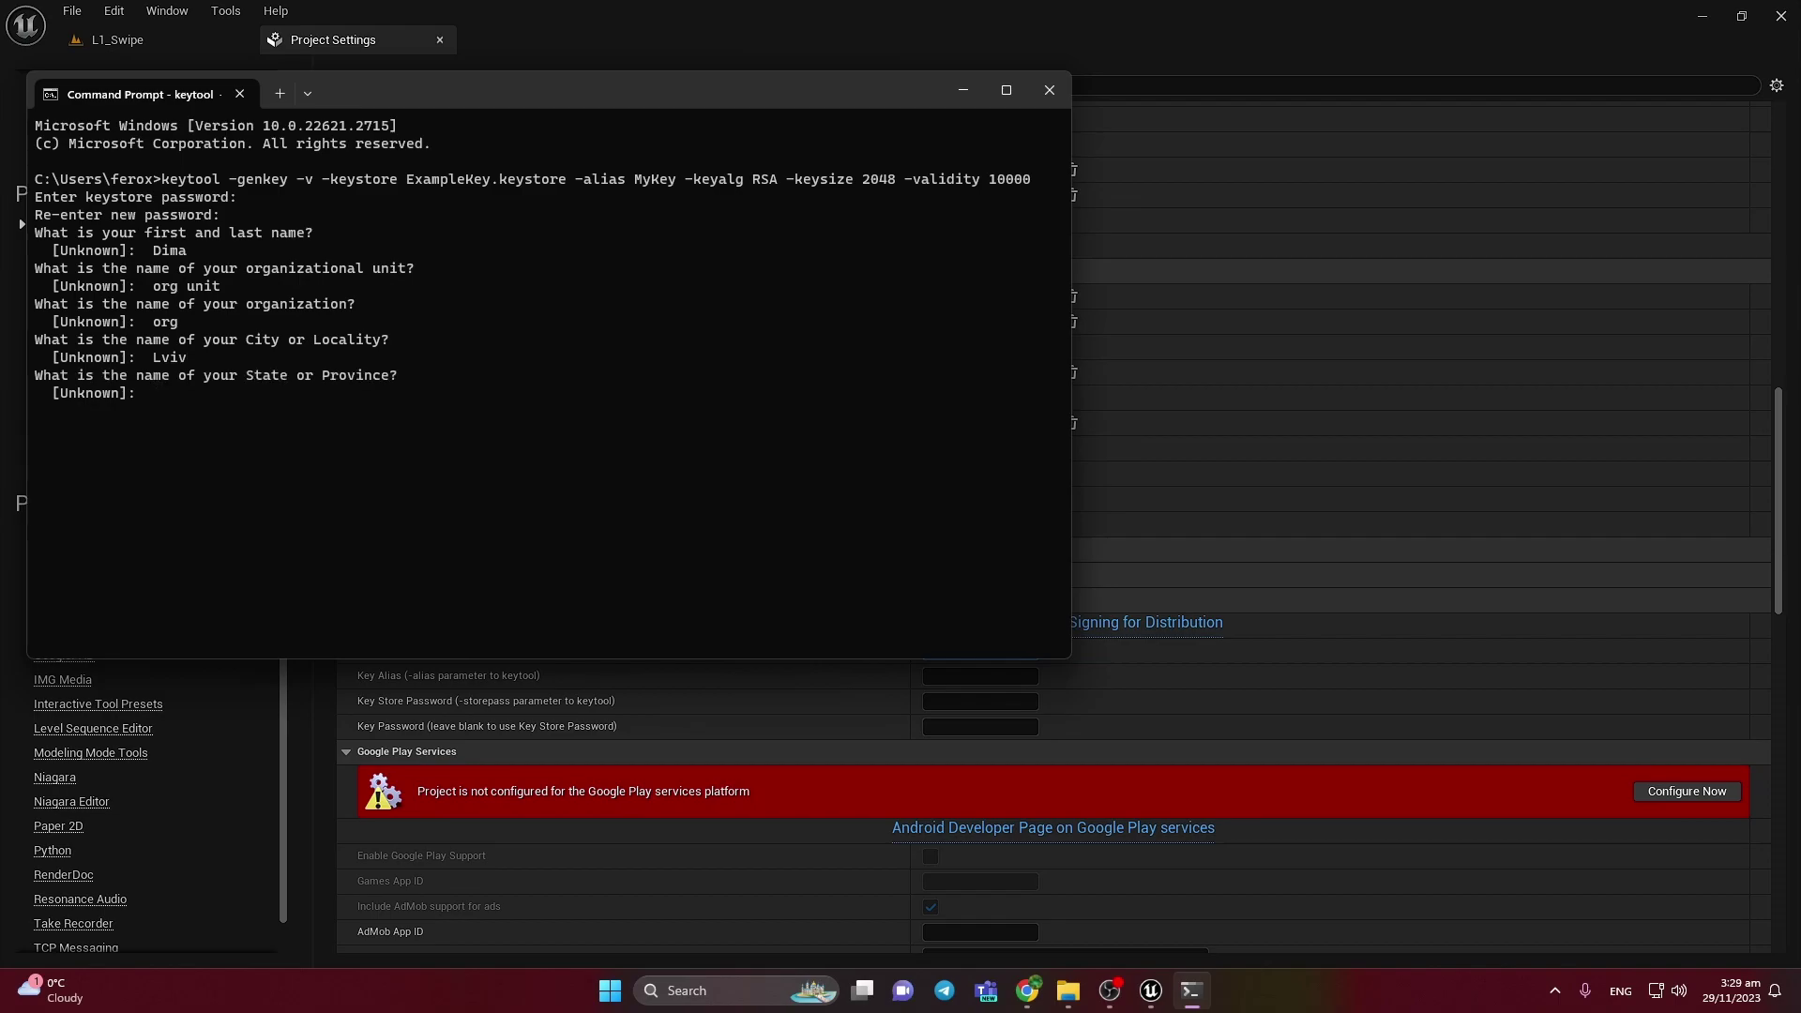
key(Return)
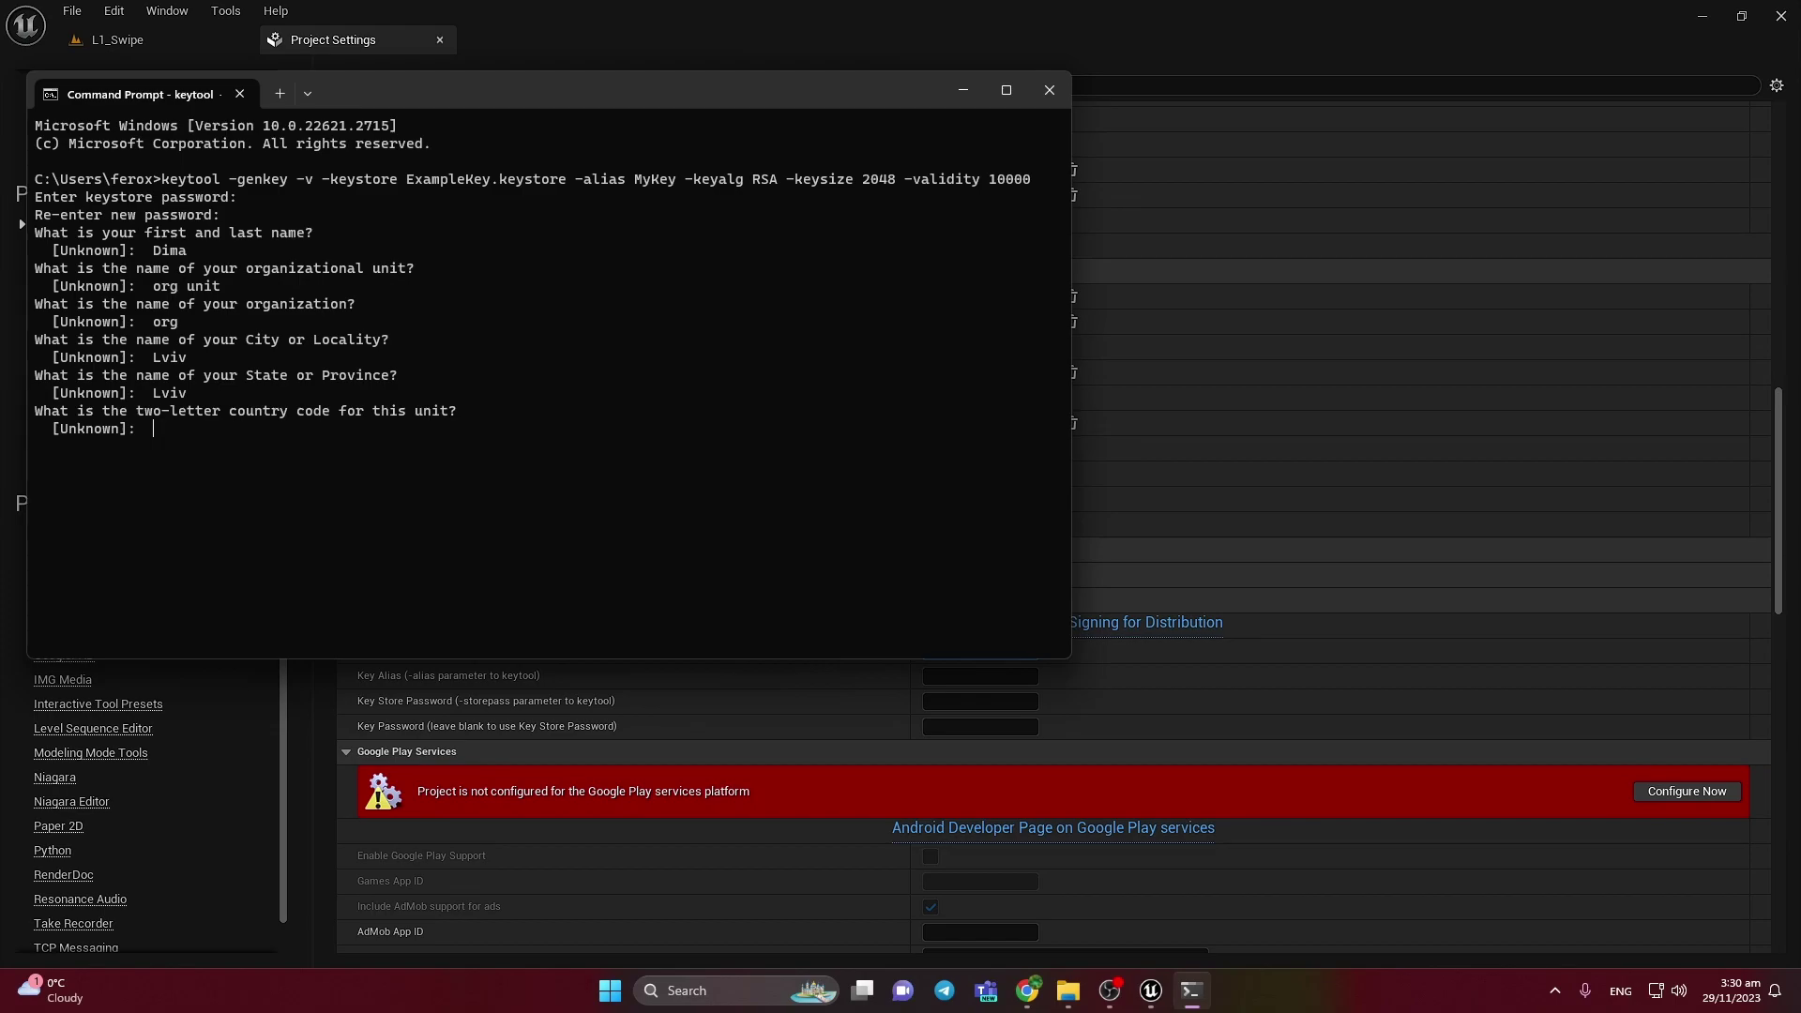
key(Return)
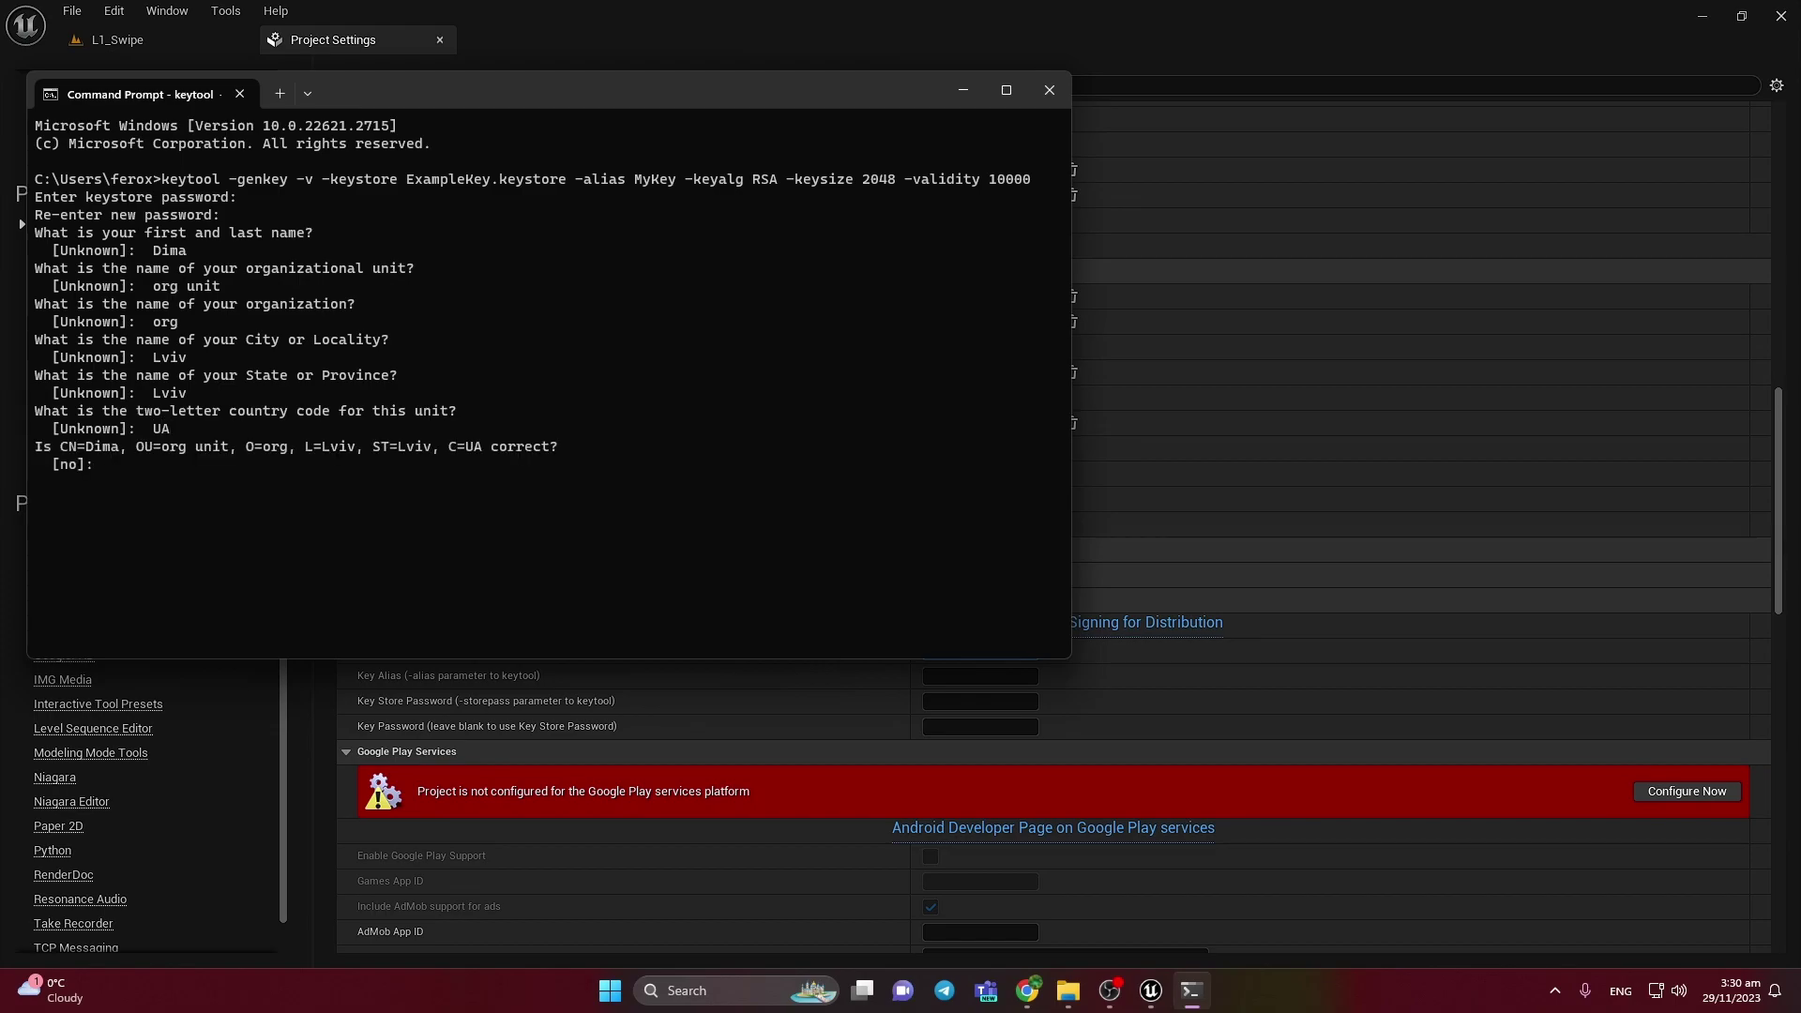
Step: Confirm the certificate details, keep the key password the same, and close the console
key(Return)
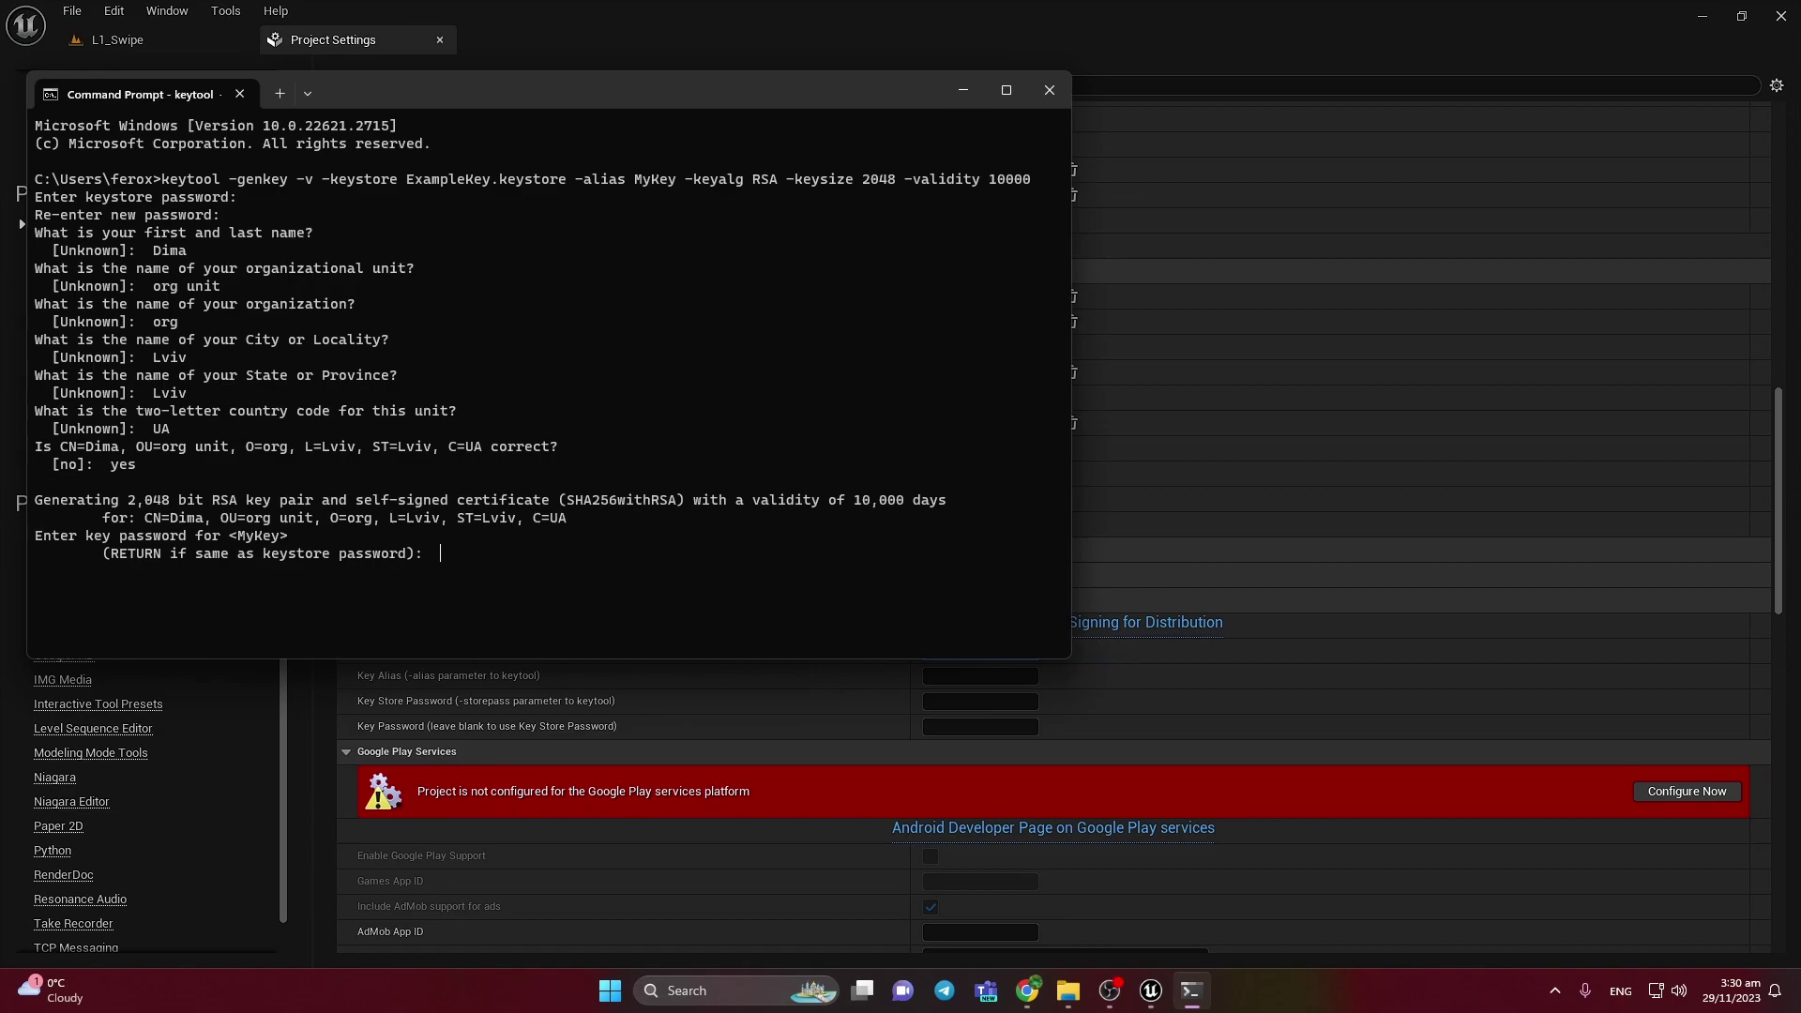
key(Return)
key(Return)
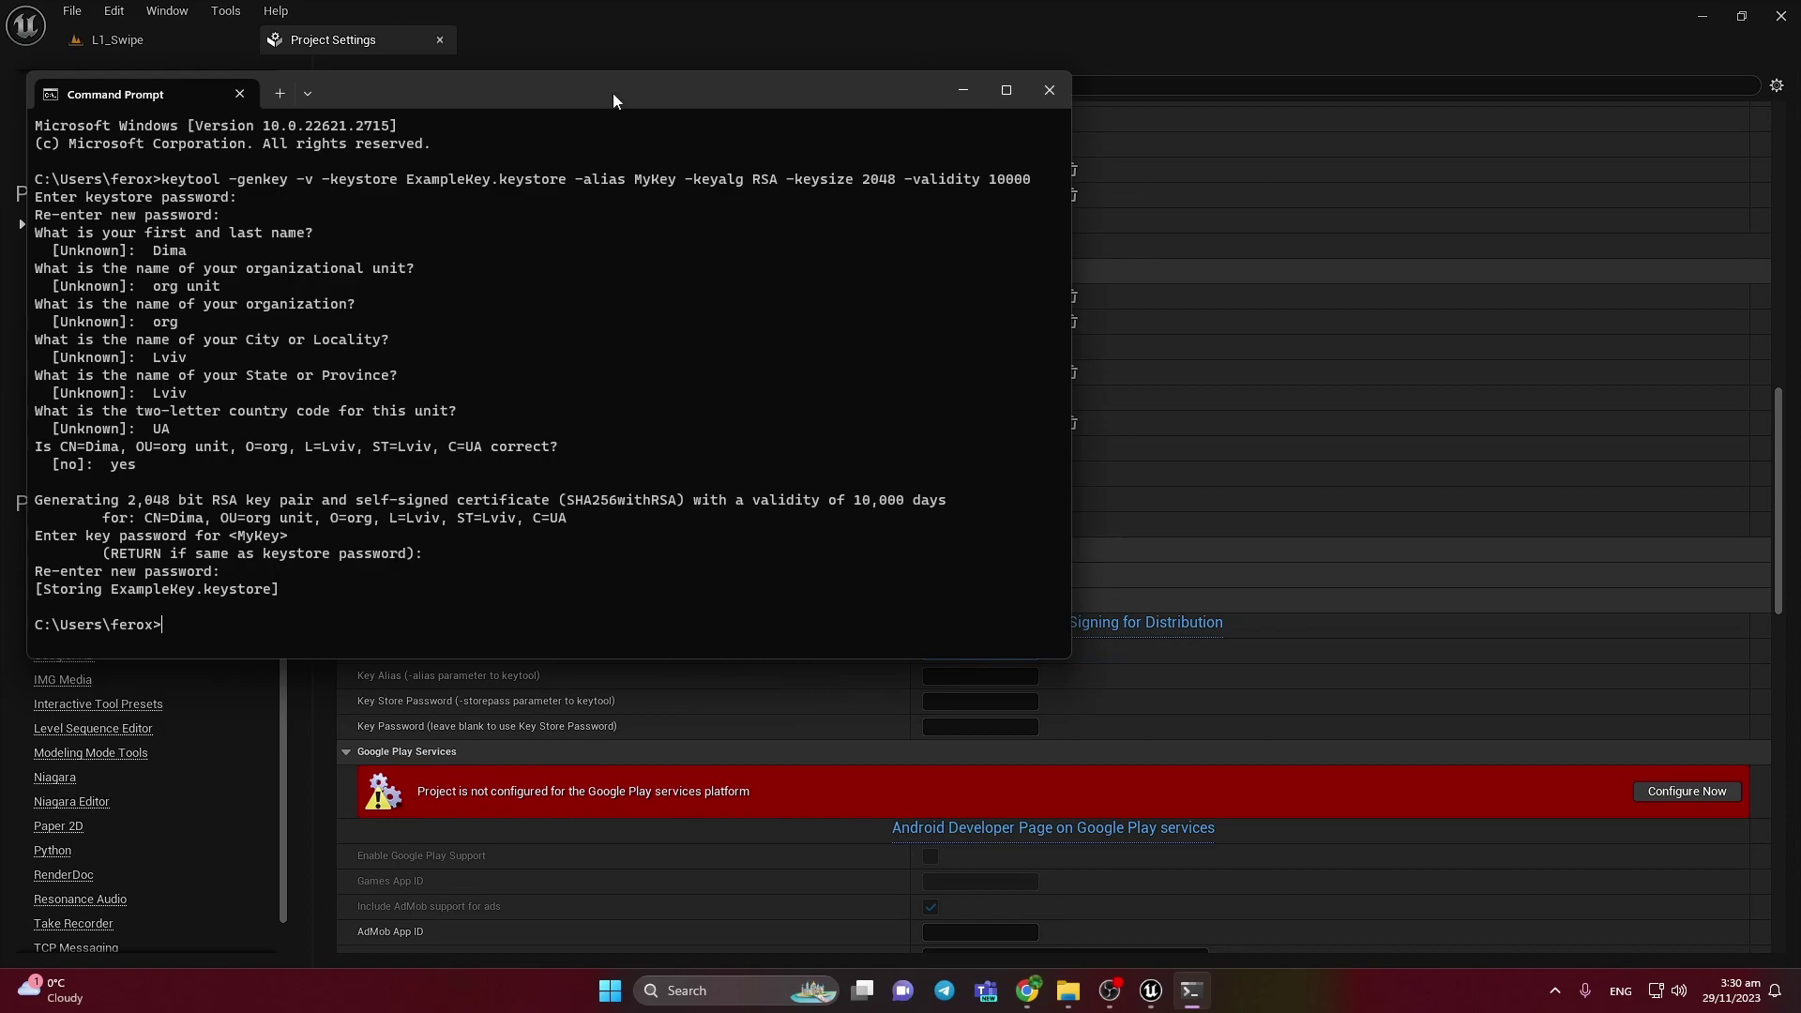
drag(611, 93, 644, 121)
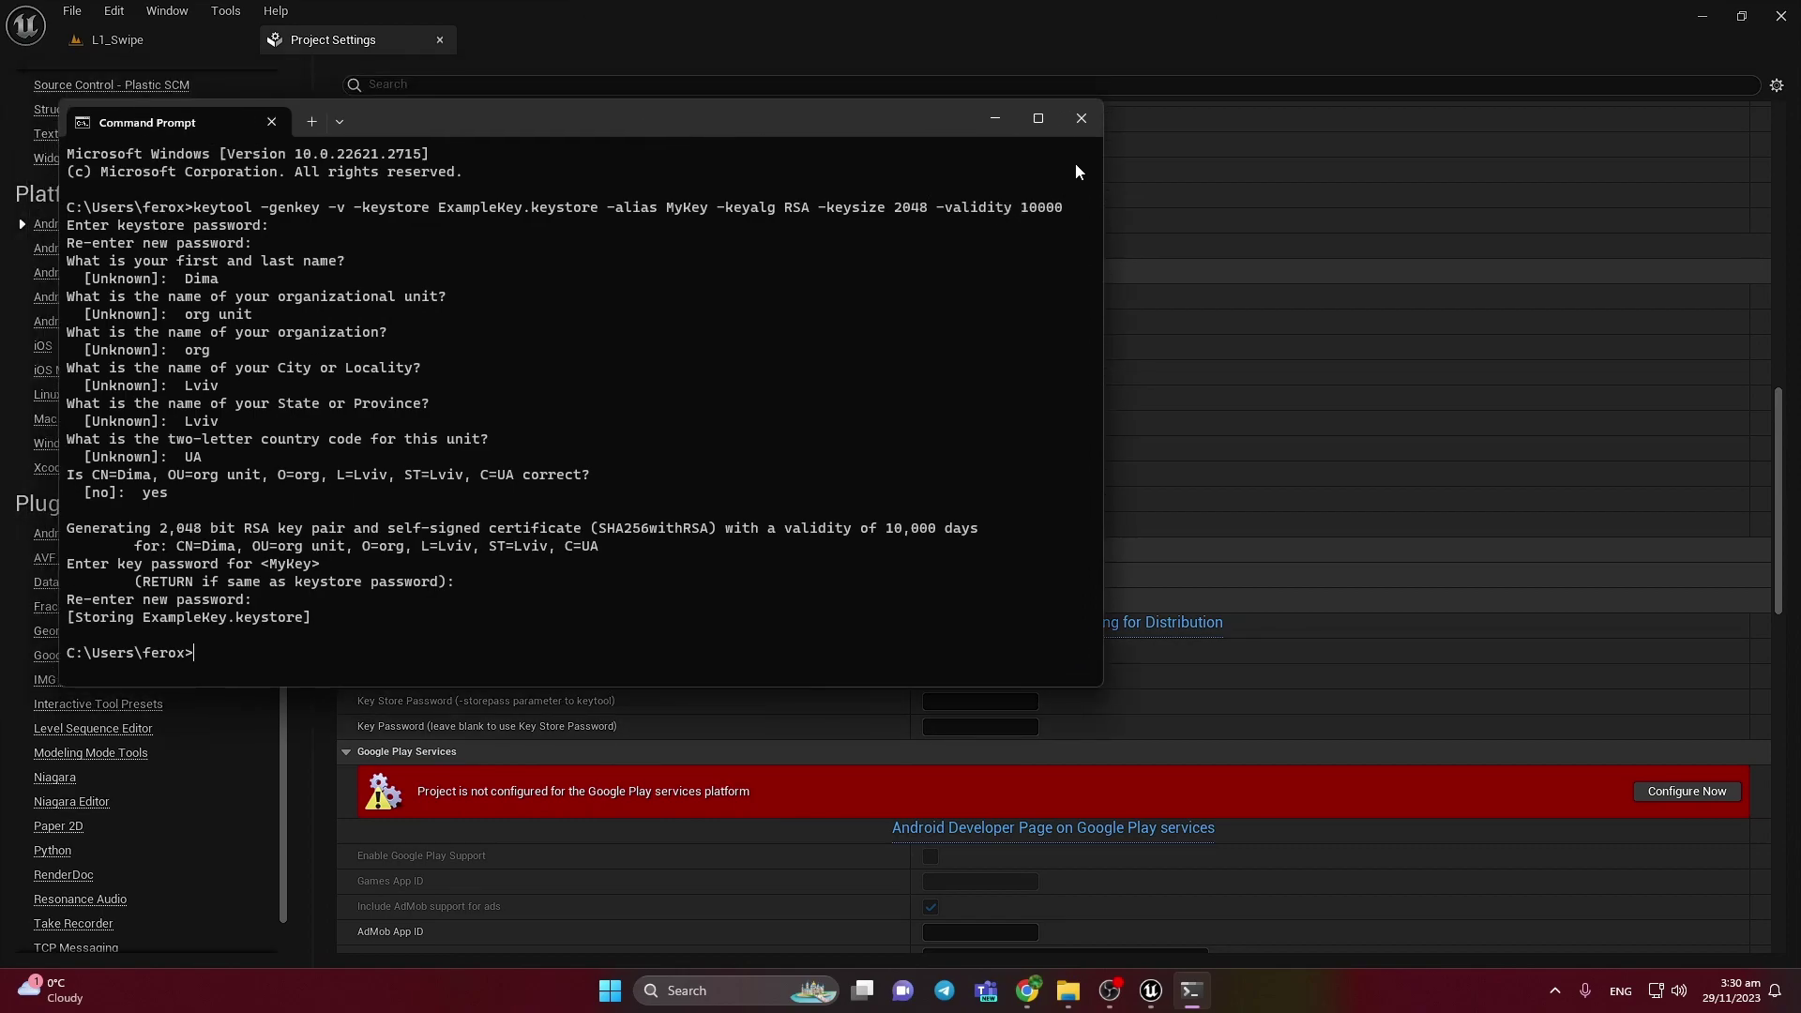
click(1076, 118)
mouse_move(628, 15)
mouse_down()
mouse_move(674, 56)
mouse_move(844, 0)
mouse_up()
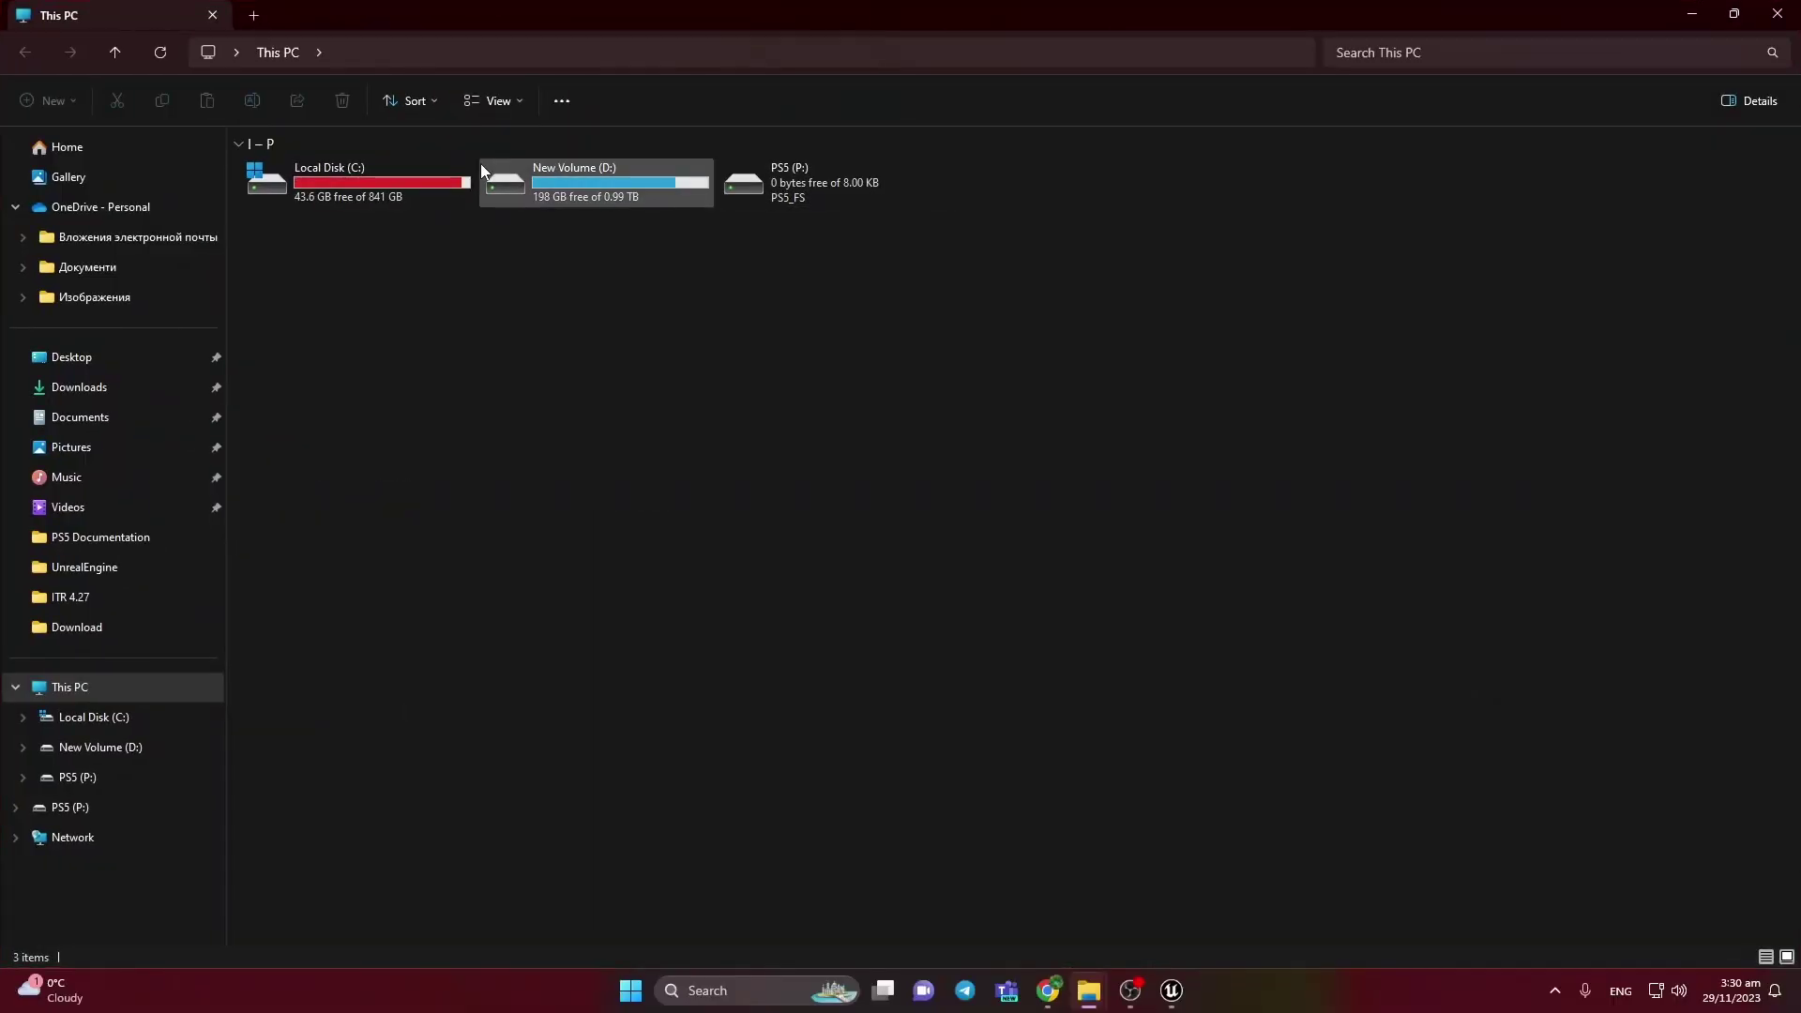
Step: Locate ExampleKey.keystore in C:\Users\<user> and cut it
double_click(380, 171)
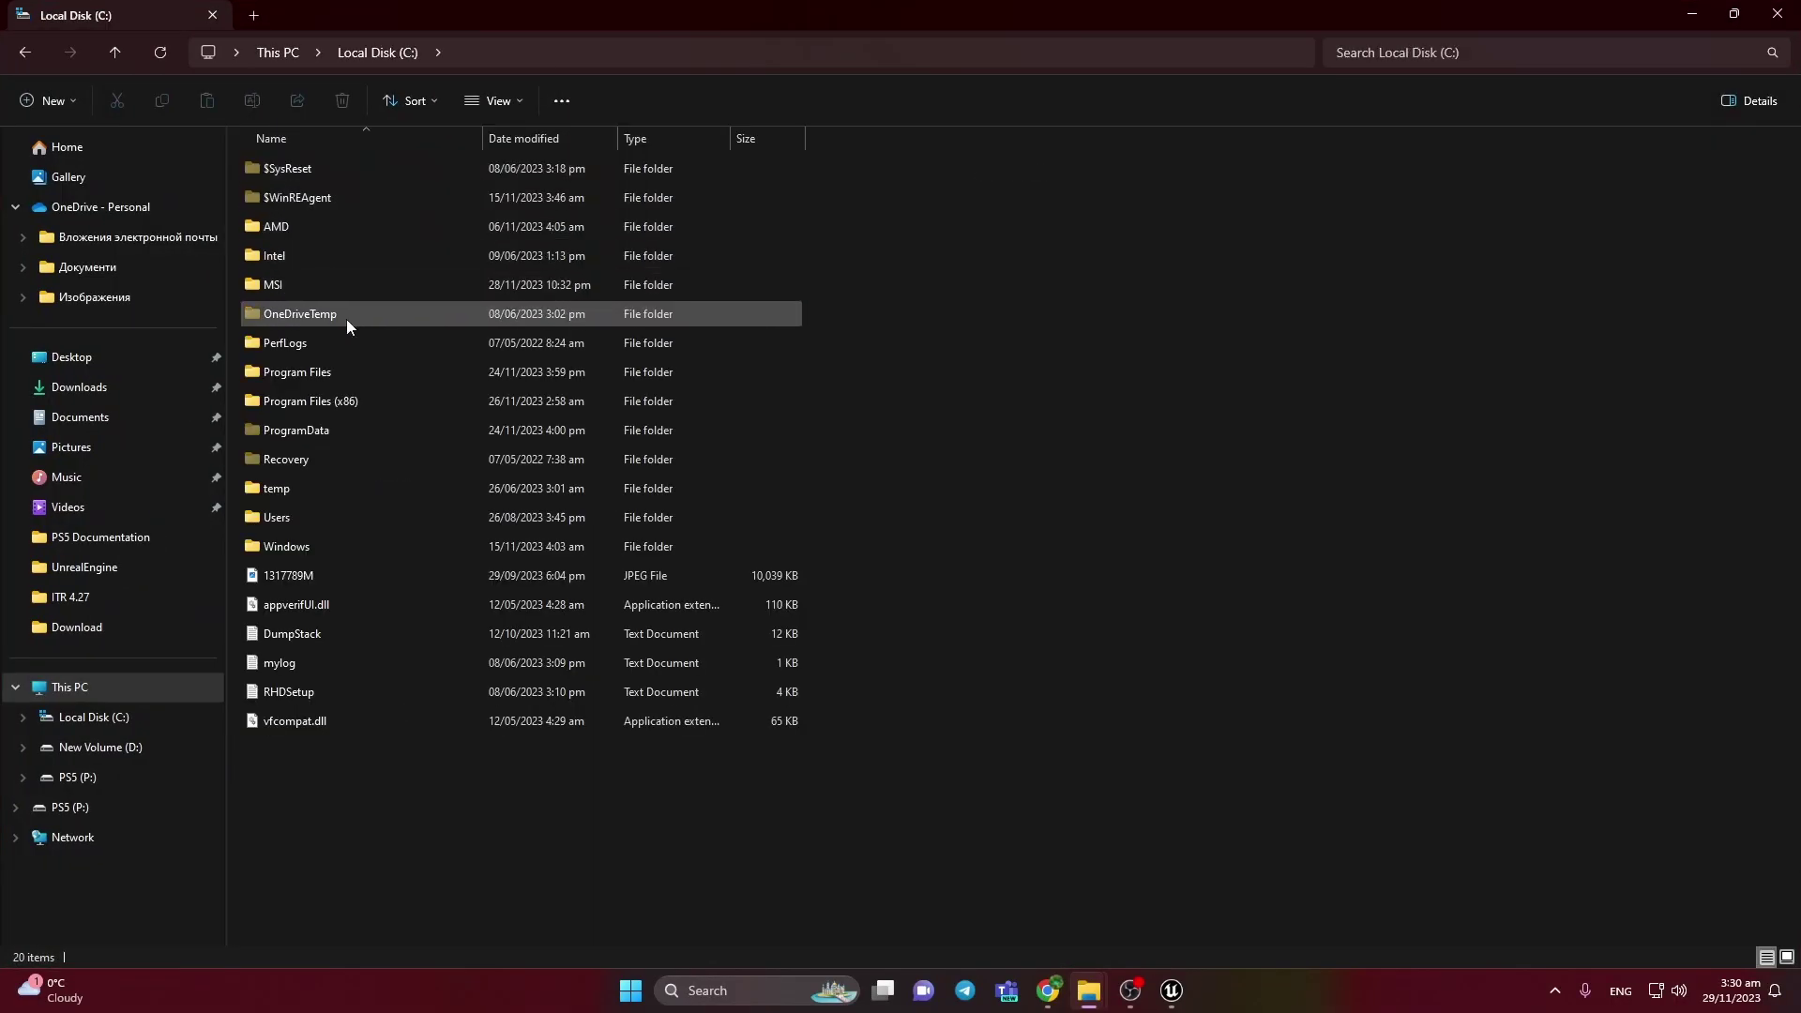
double_click(317, 516)
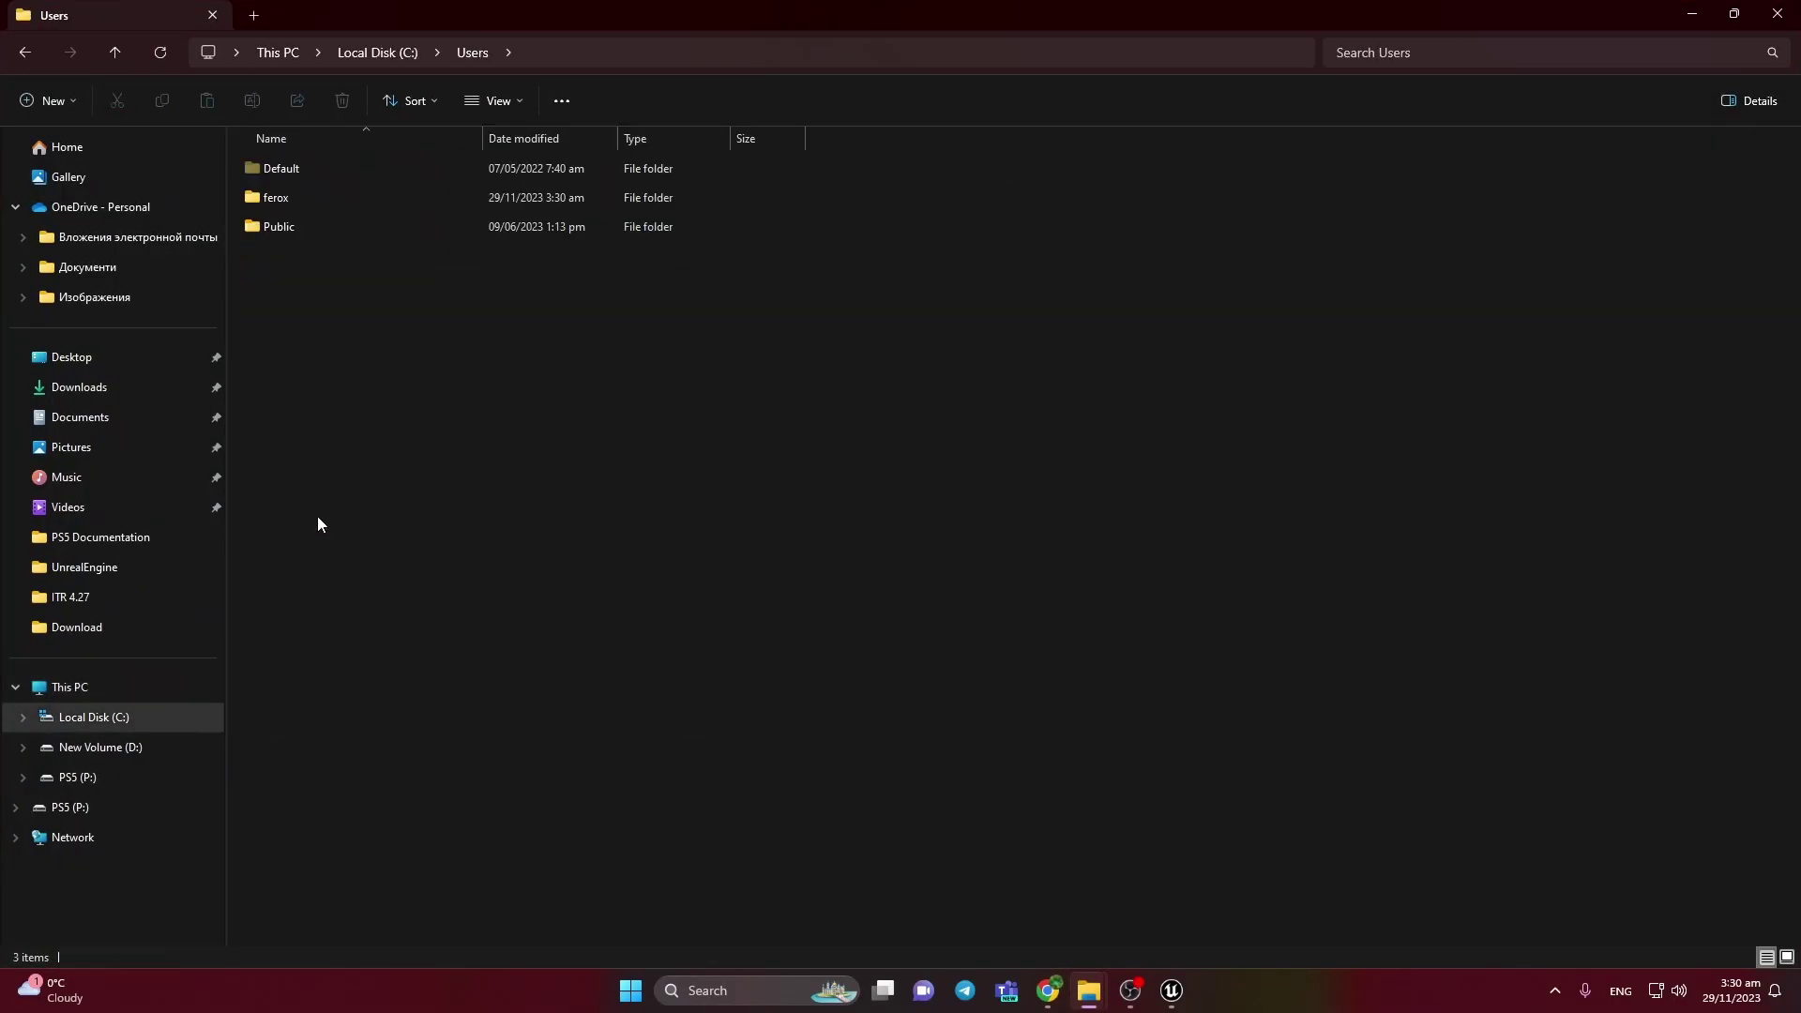
click(310, 197)
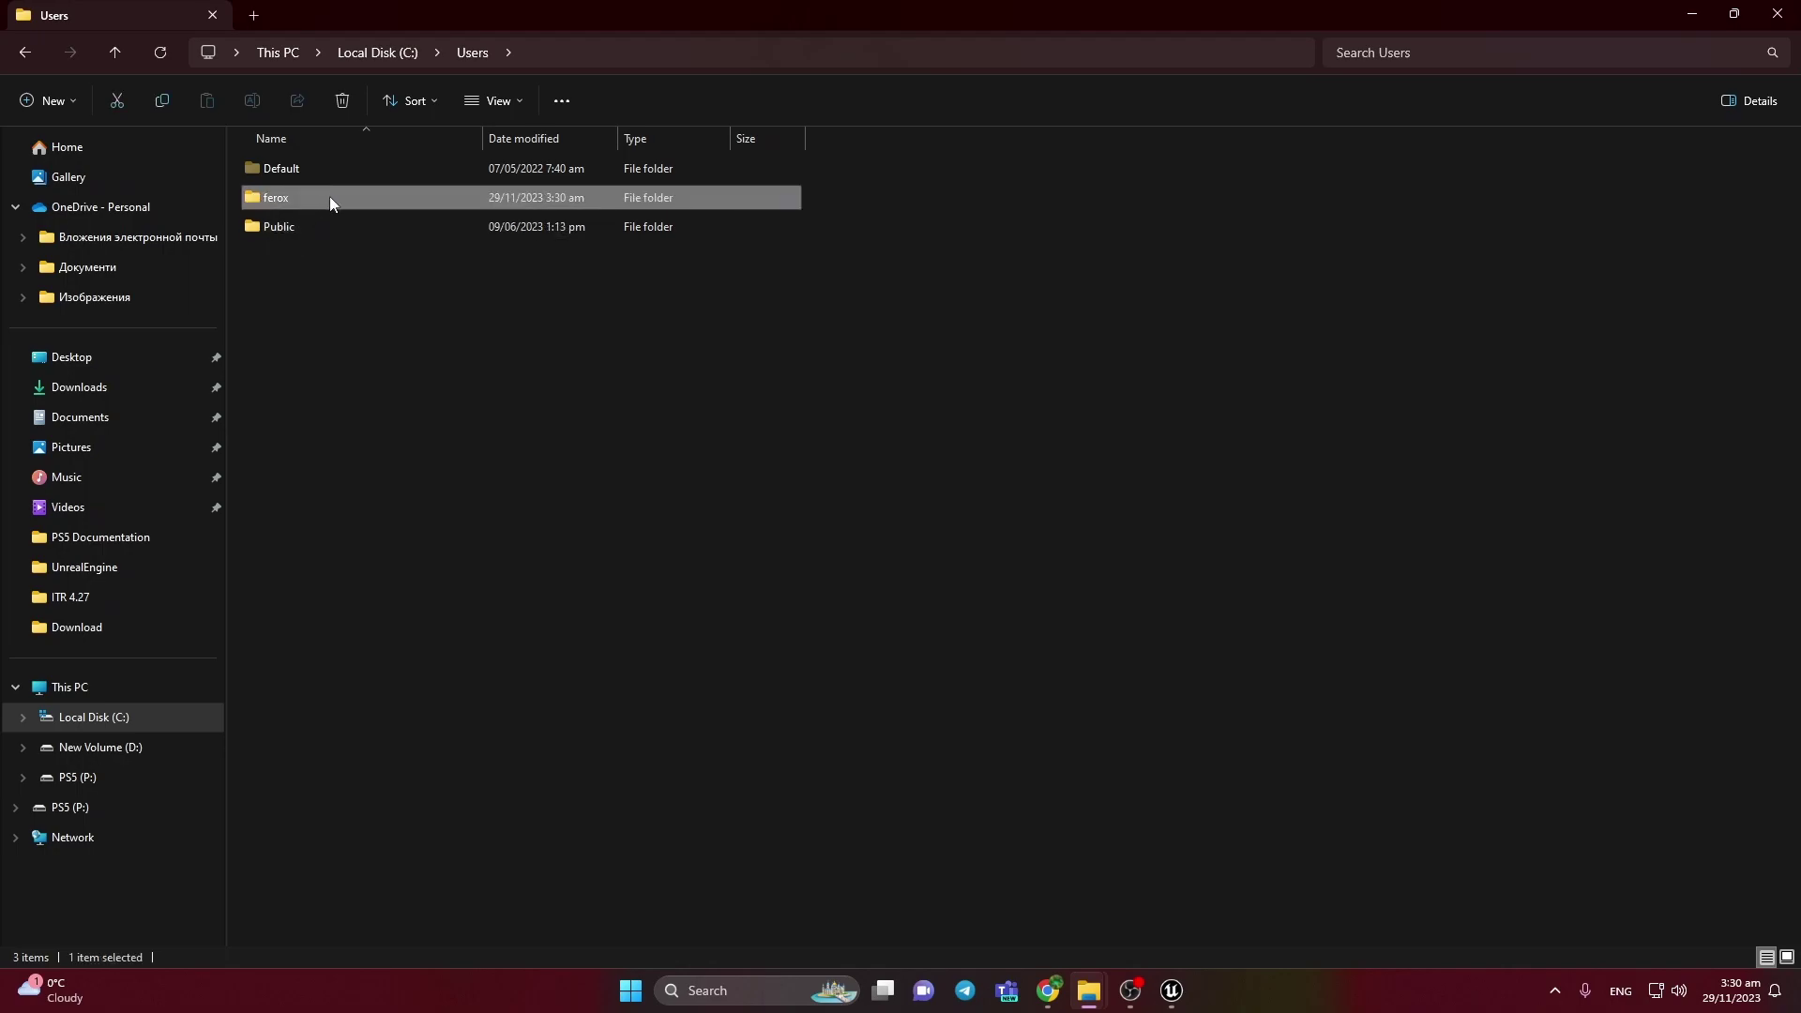
double_click(330, 196)
scroll(401, 505, down, 3)
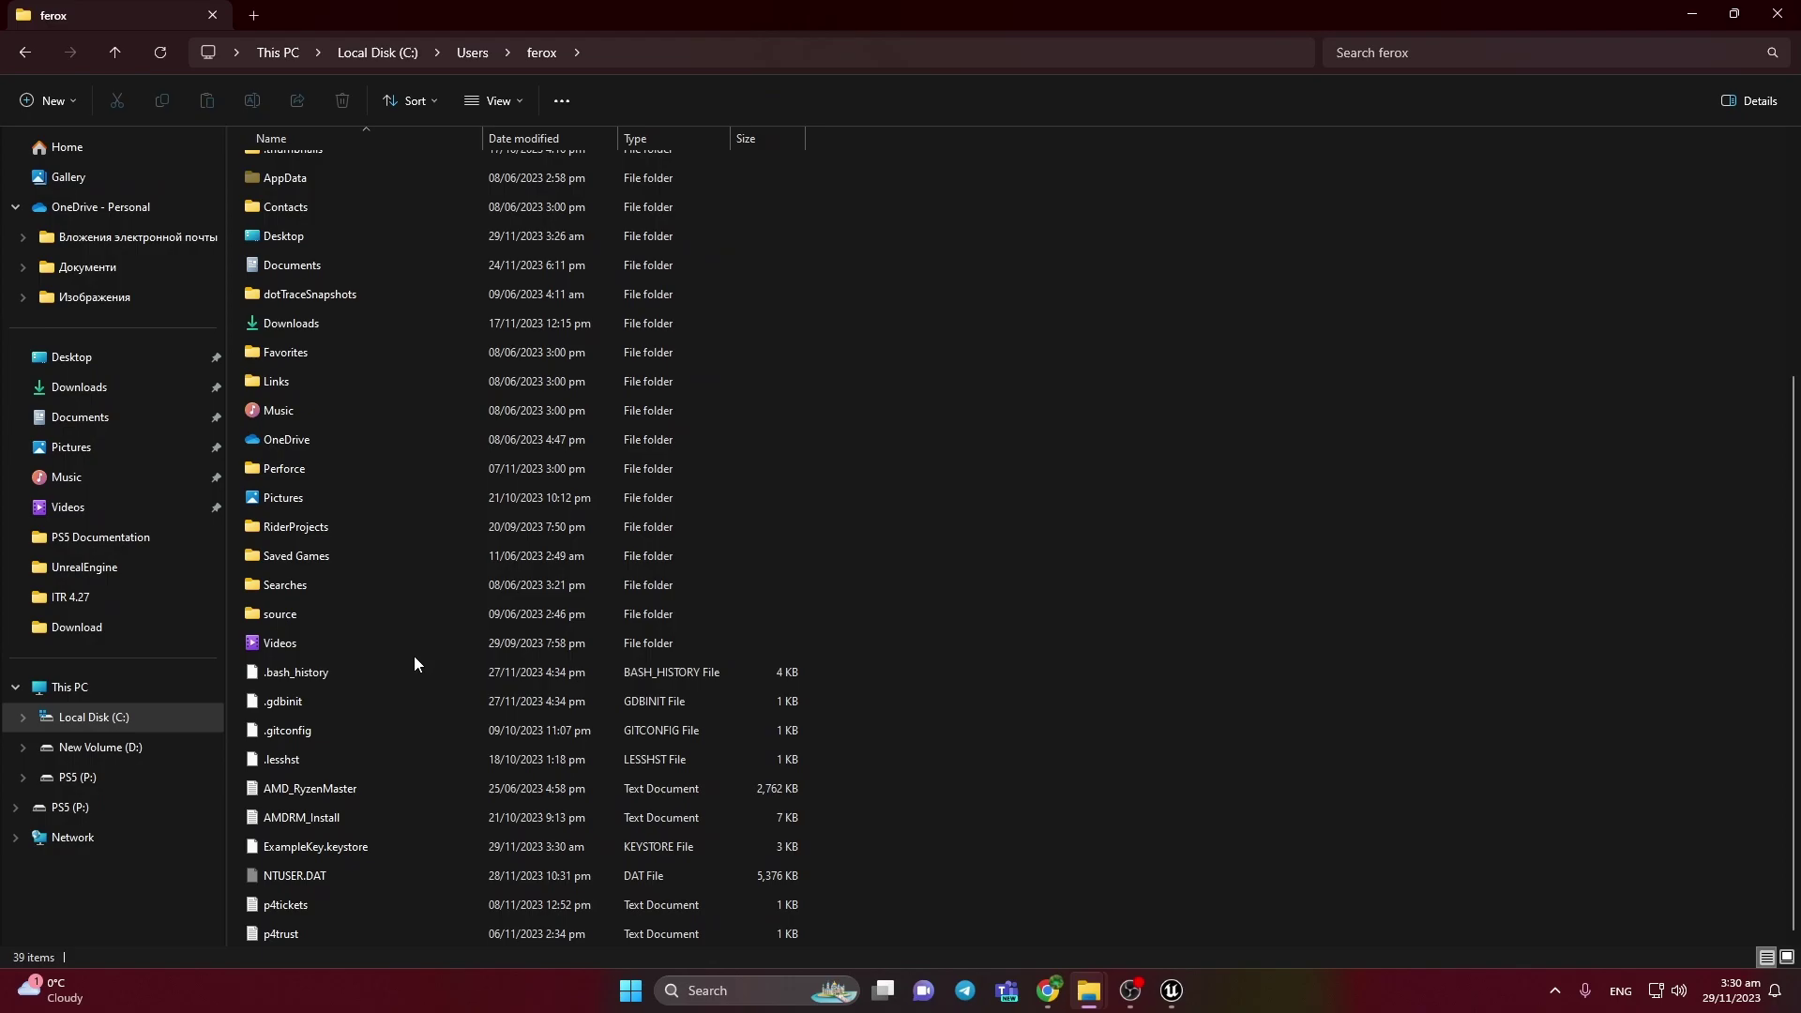
click(380, 846)
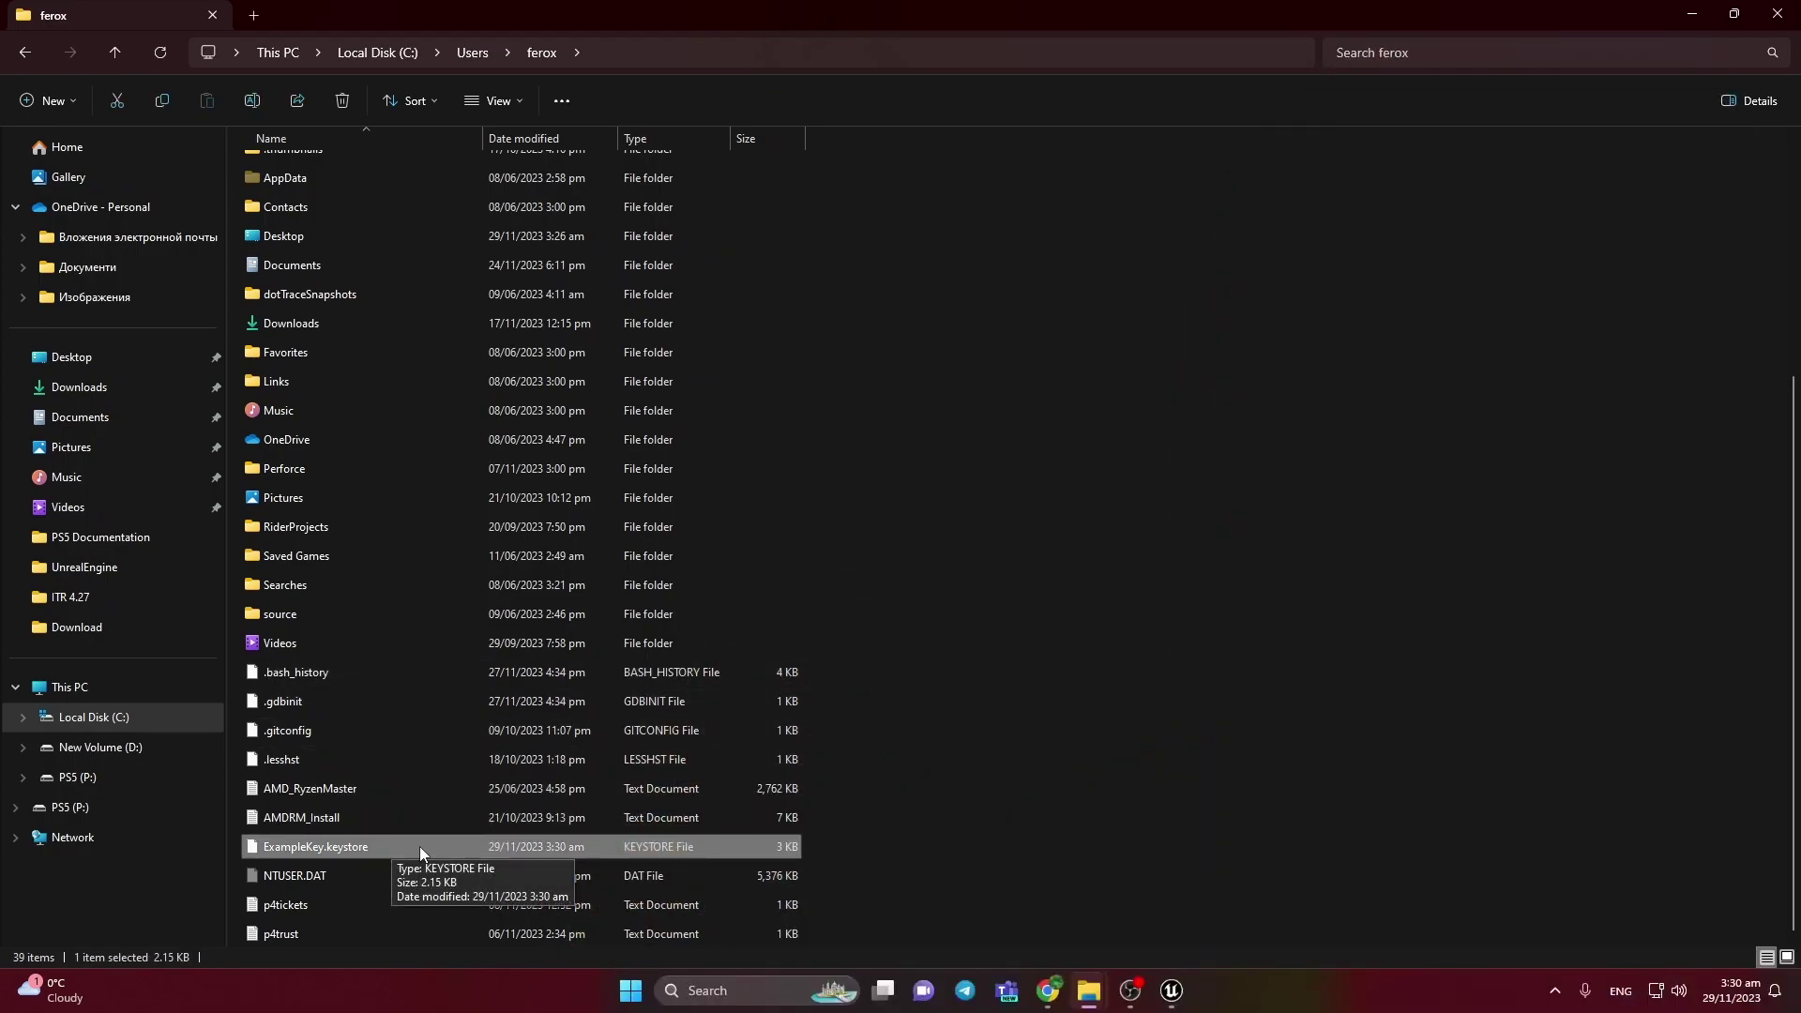
right_click(420, 846)
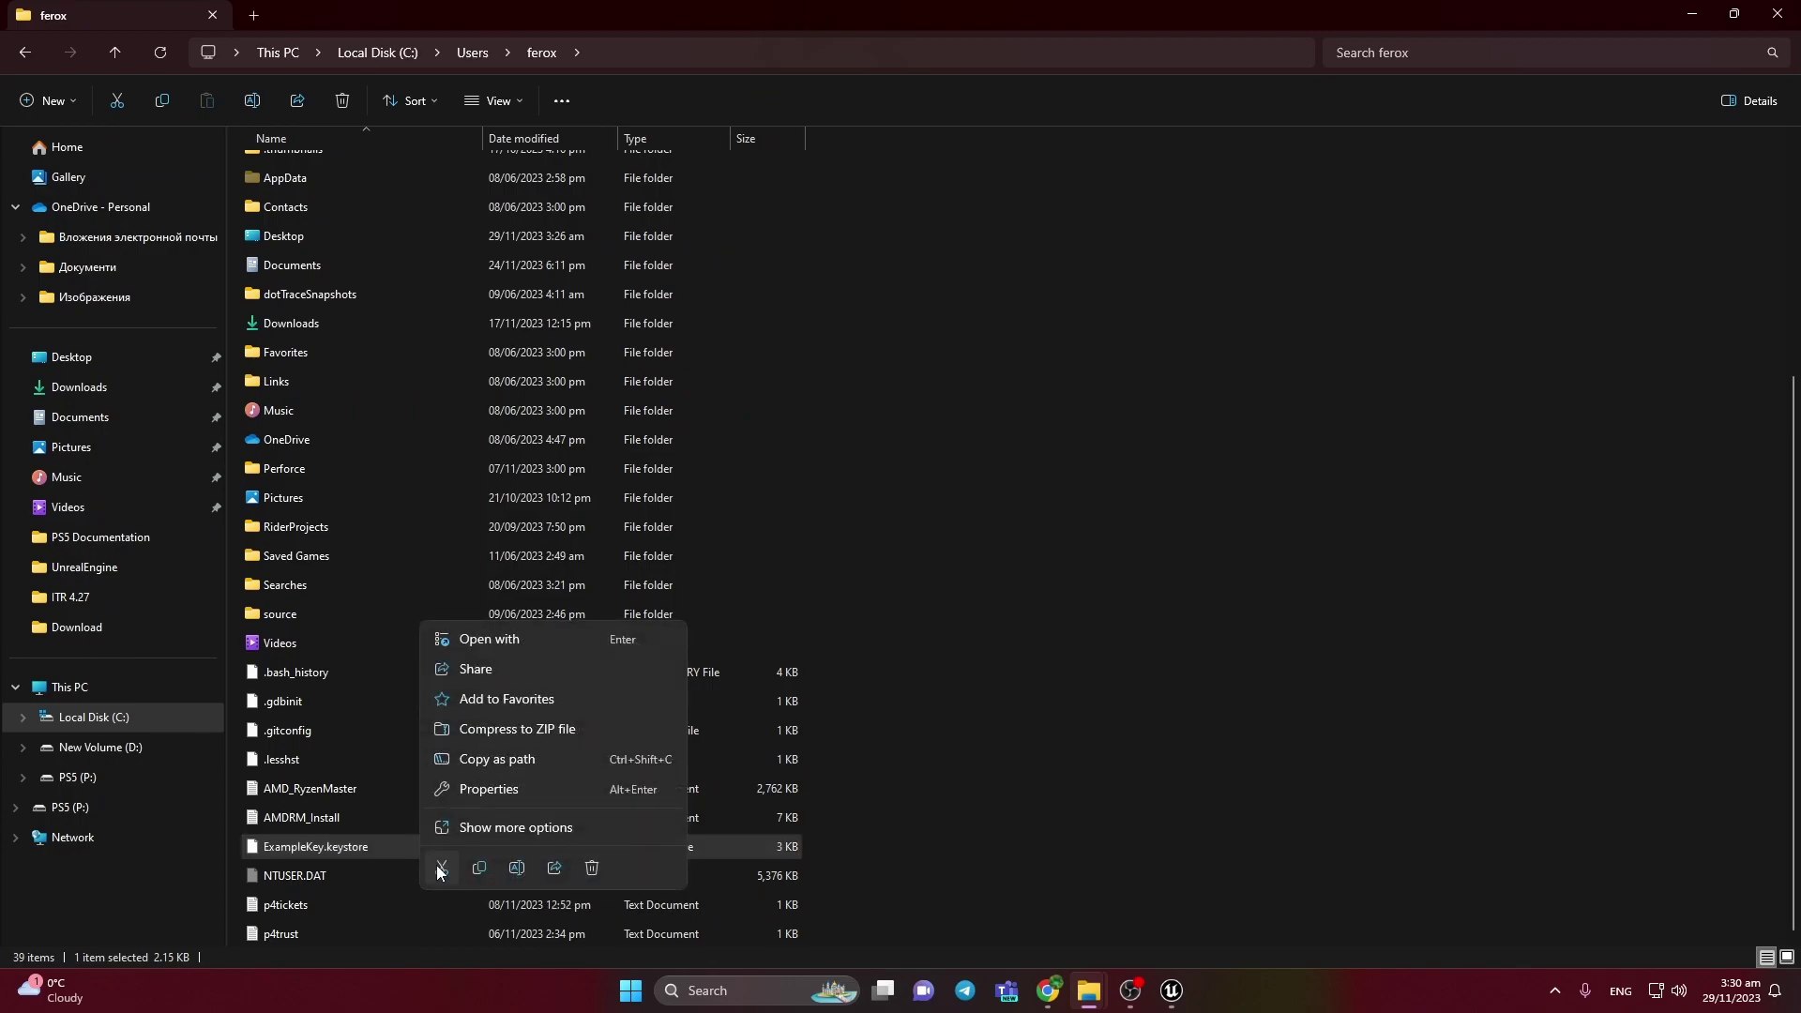
click(440, 866)
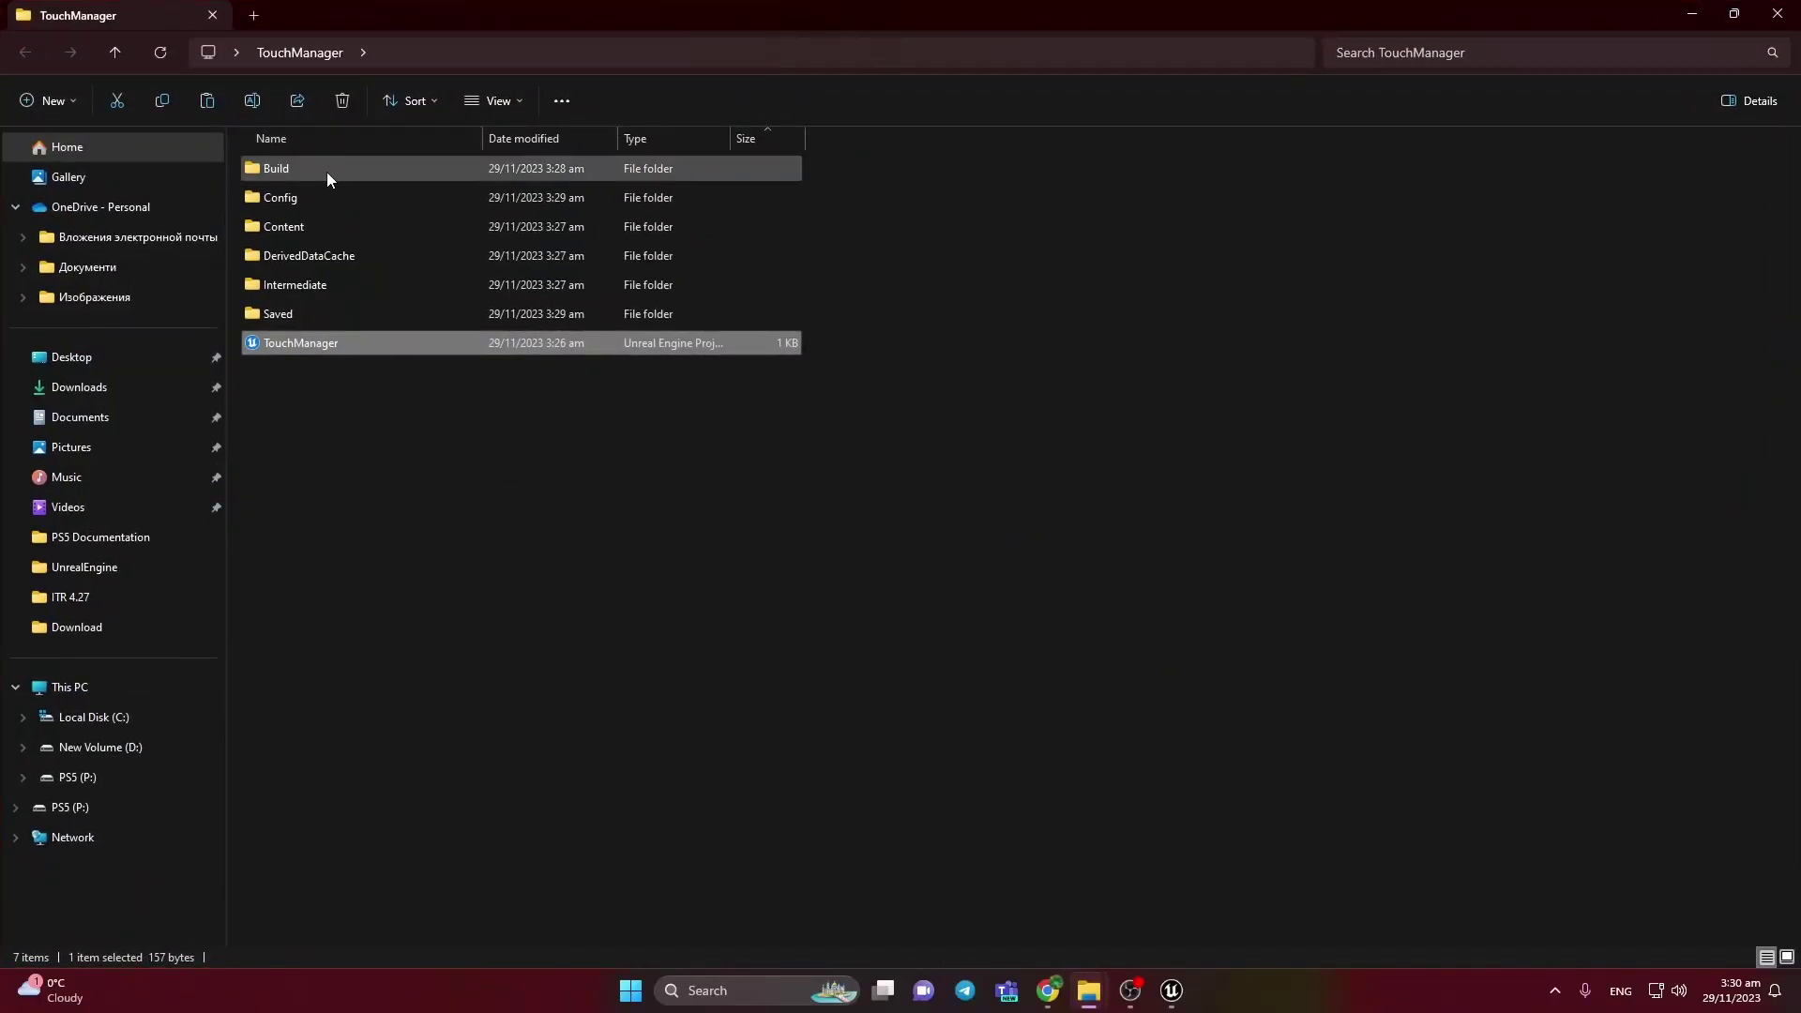
Step: Paste ExampleKey.keystore into the TouchManager Build/Android folder
click(358, 372)
double_click(316, 167)
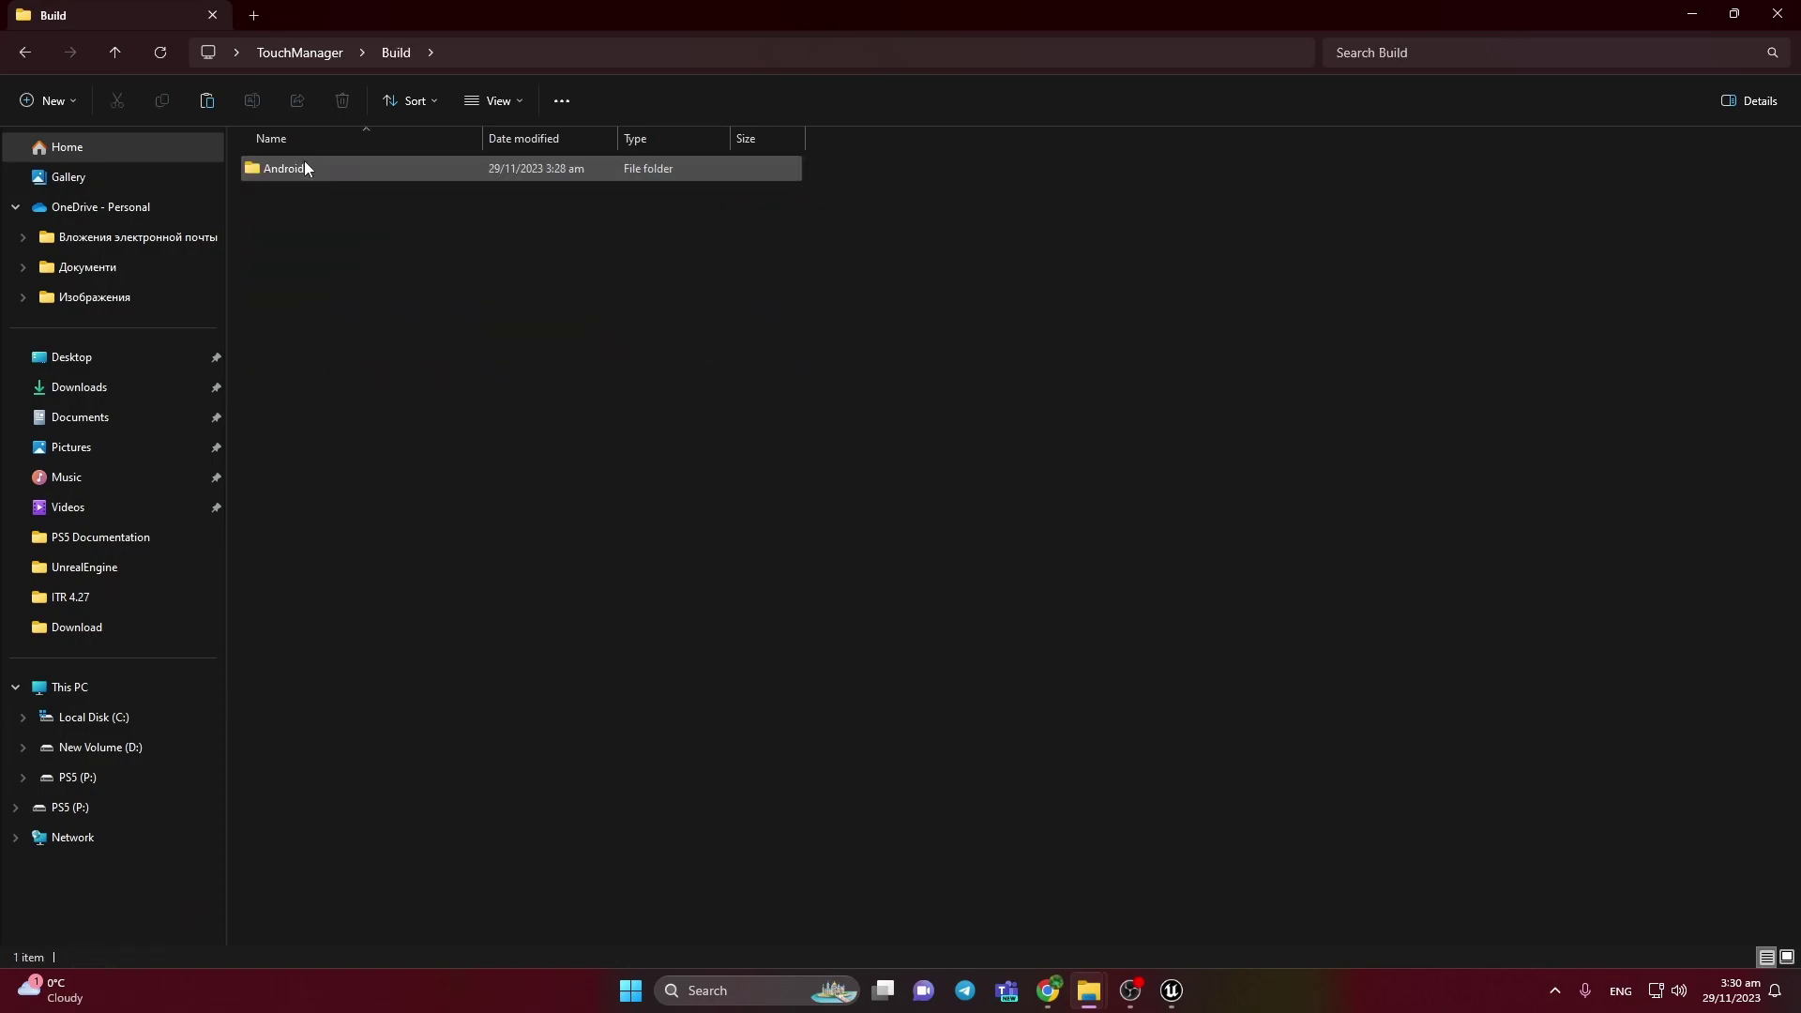
double_click(300, 171)
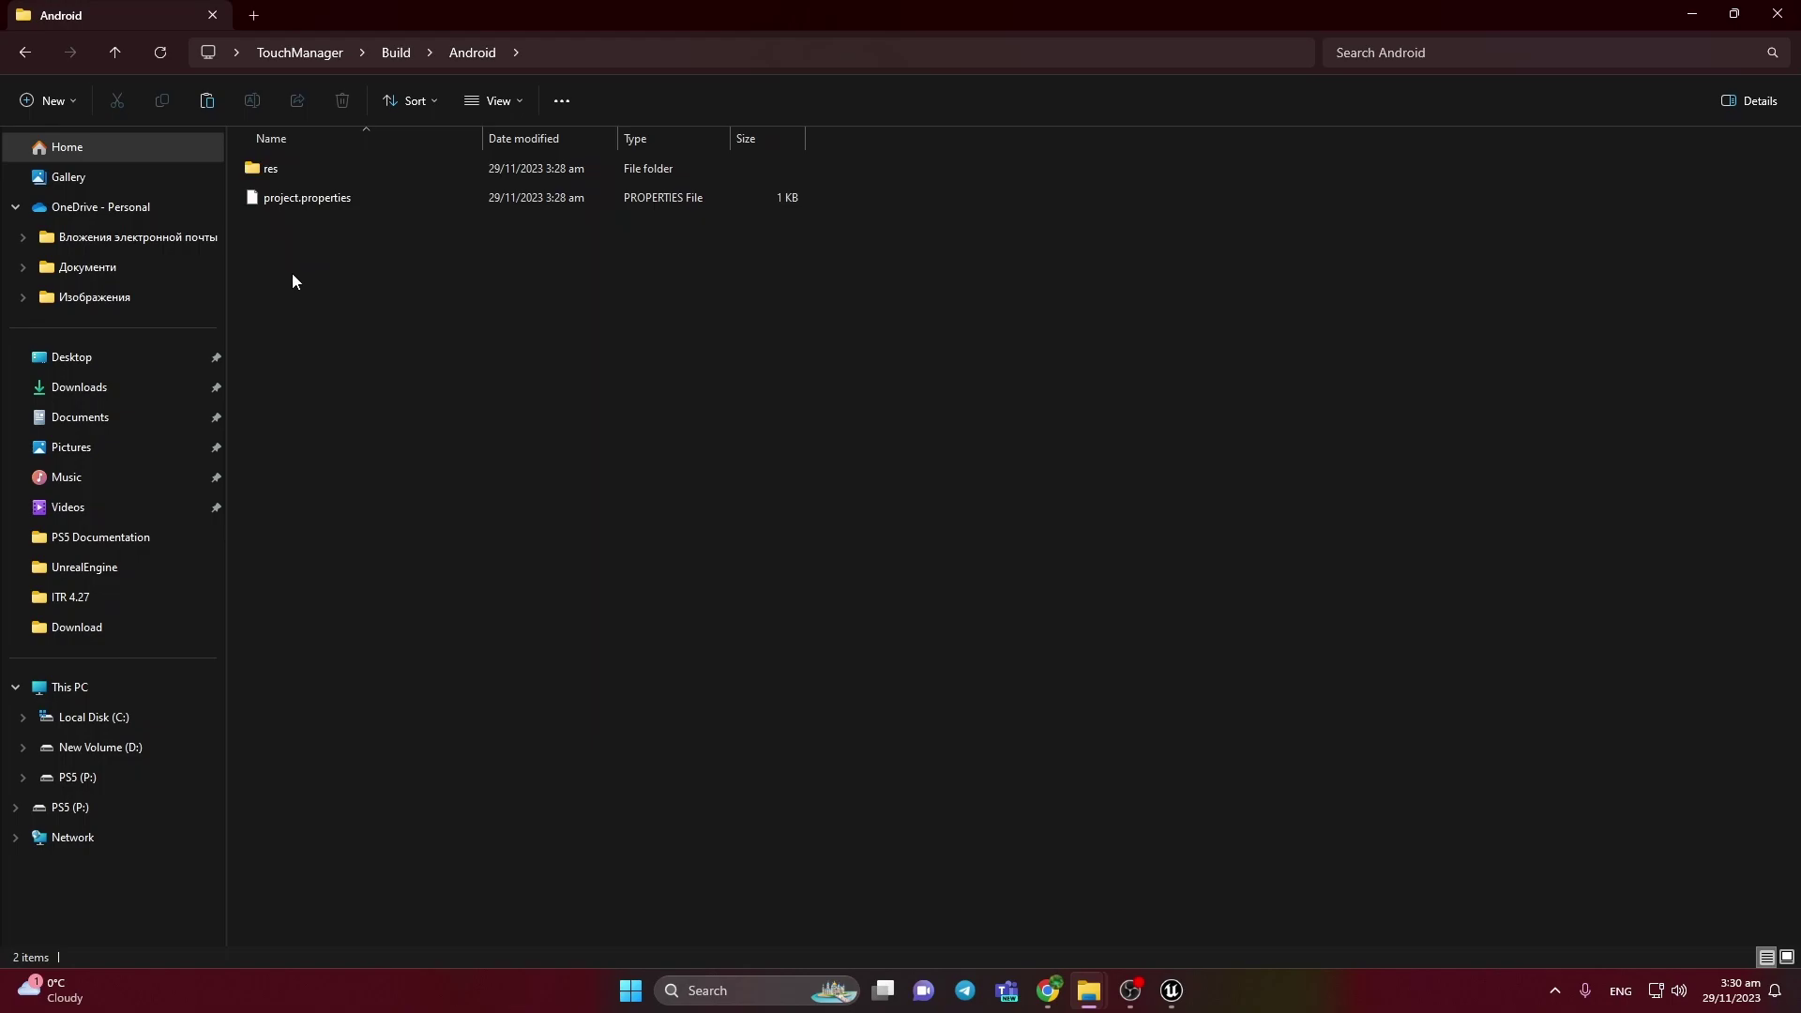
key(ctrl+v)
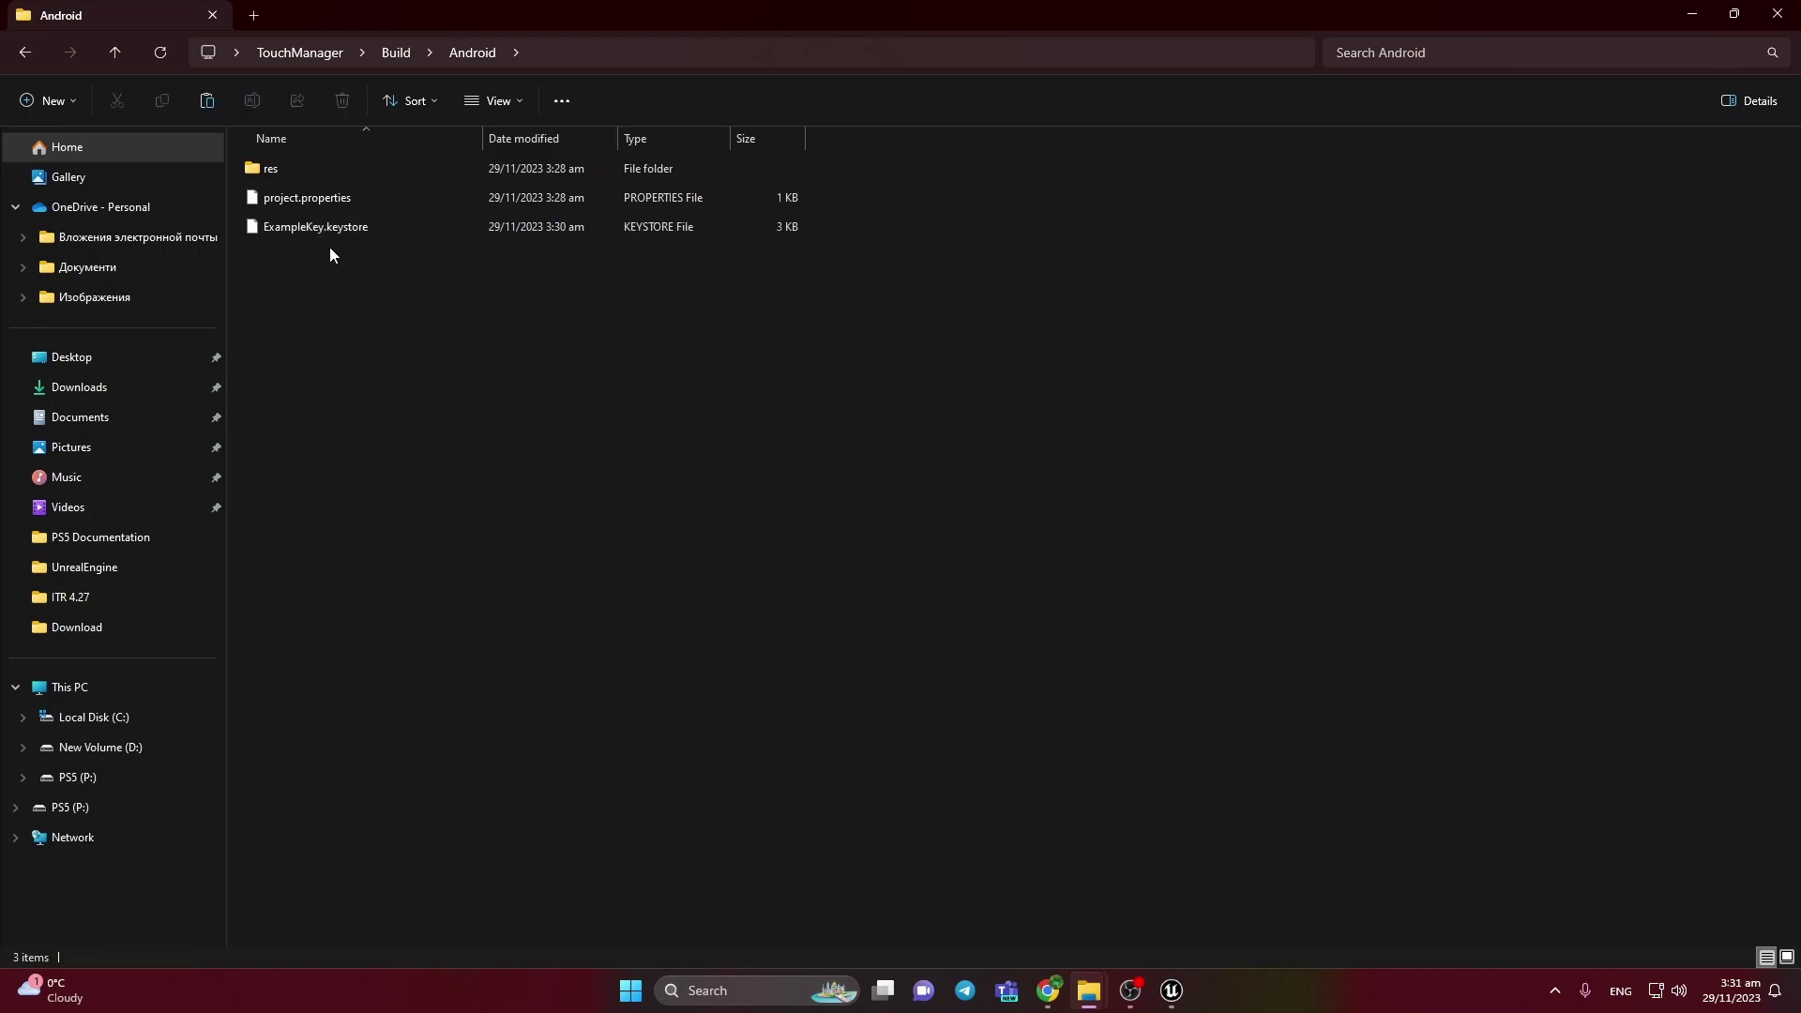
Step: Copy the keystore's file name and switch back to Unreal Engine
click(375, 228)
click(374, 226)
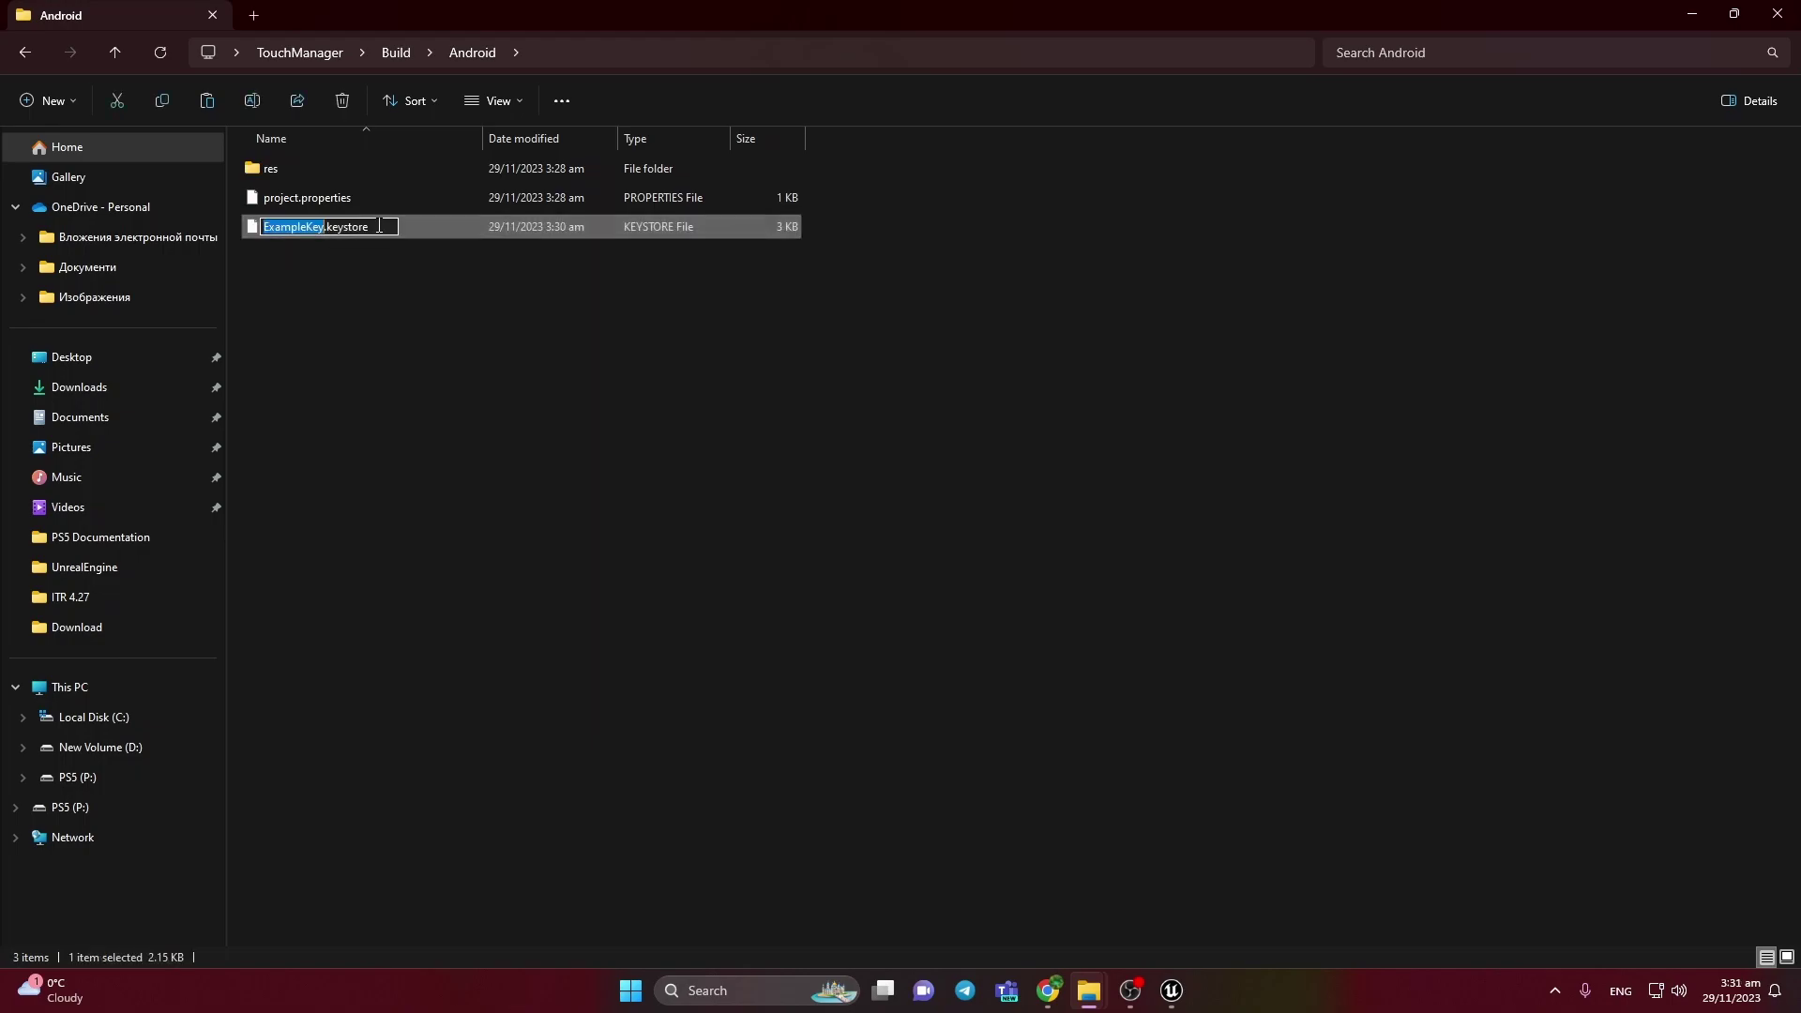
key(ctrl+a)
key(ctrl+c)
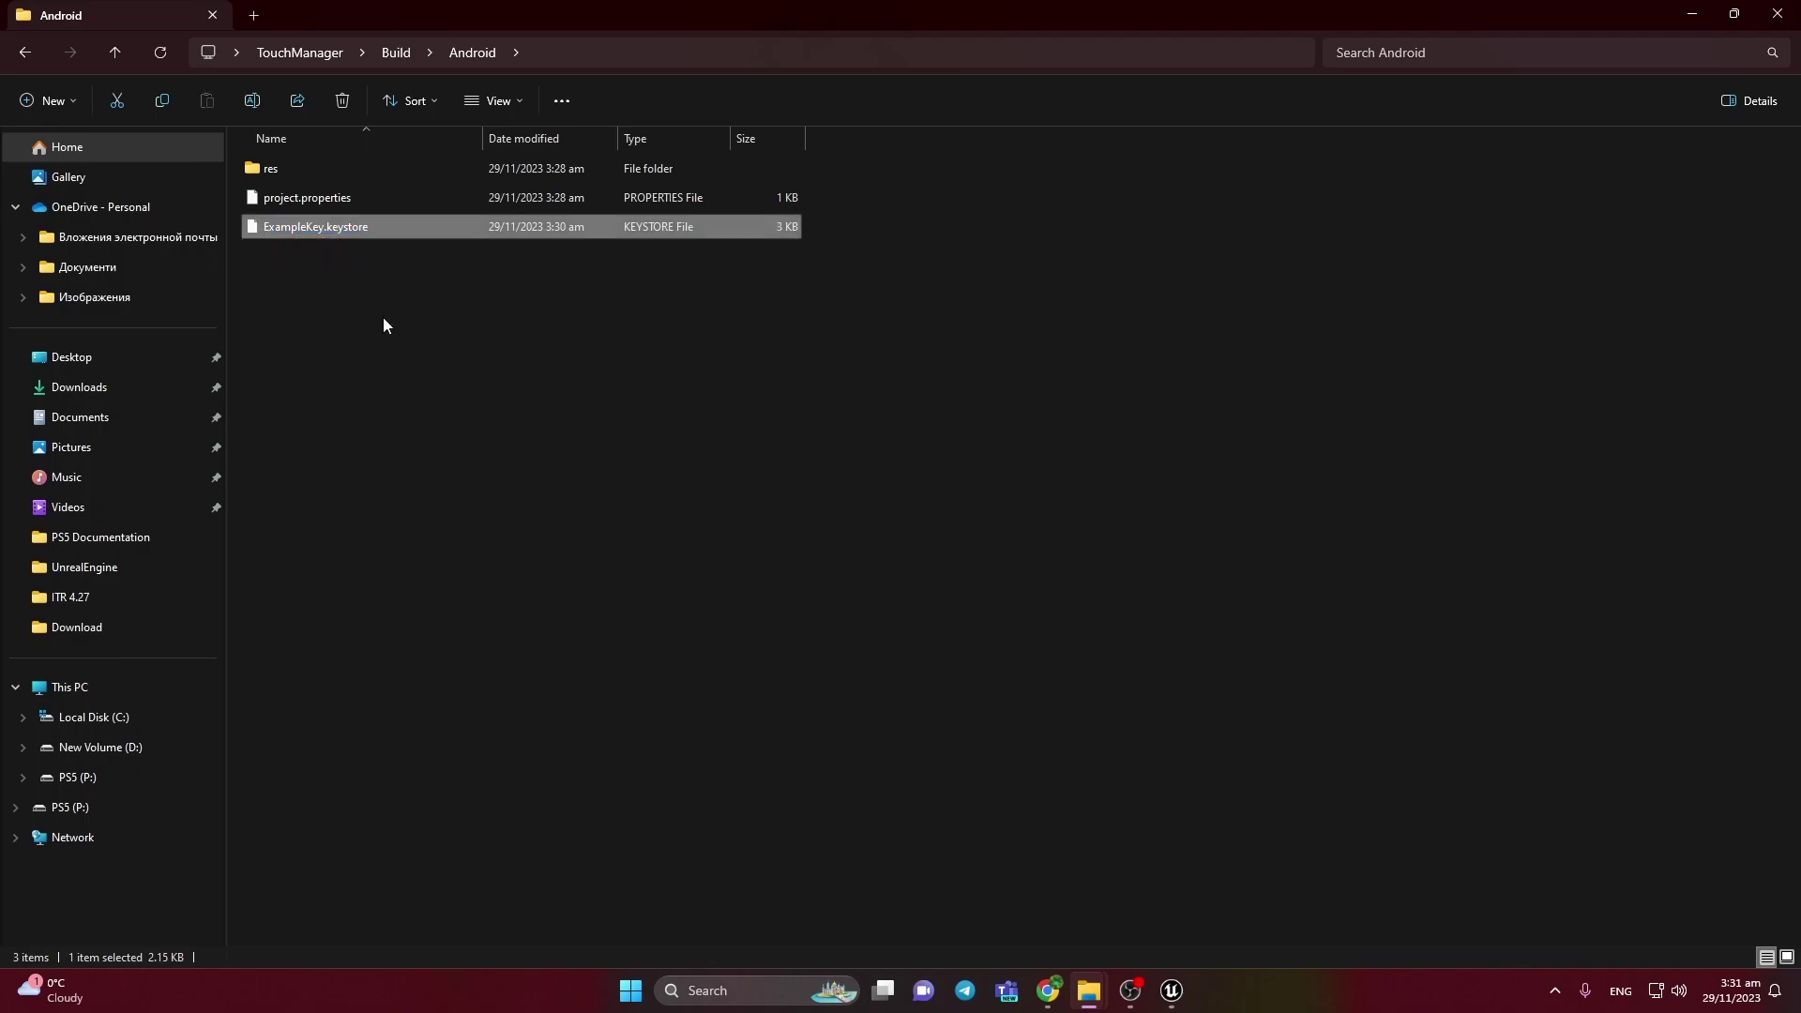
click(388, 325)
click(1170, 991)
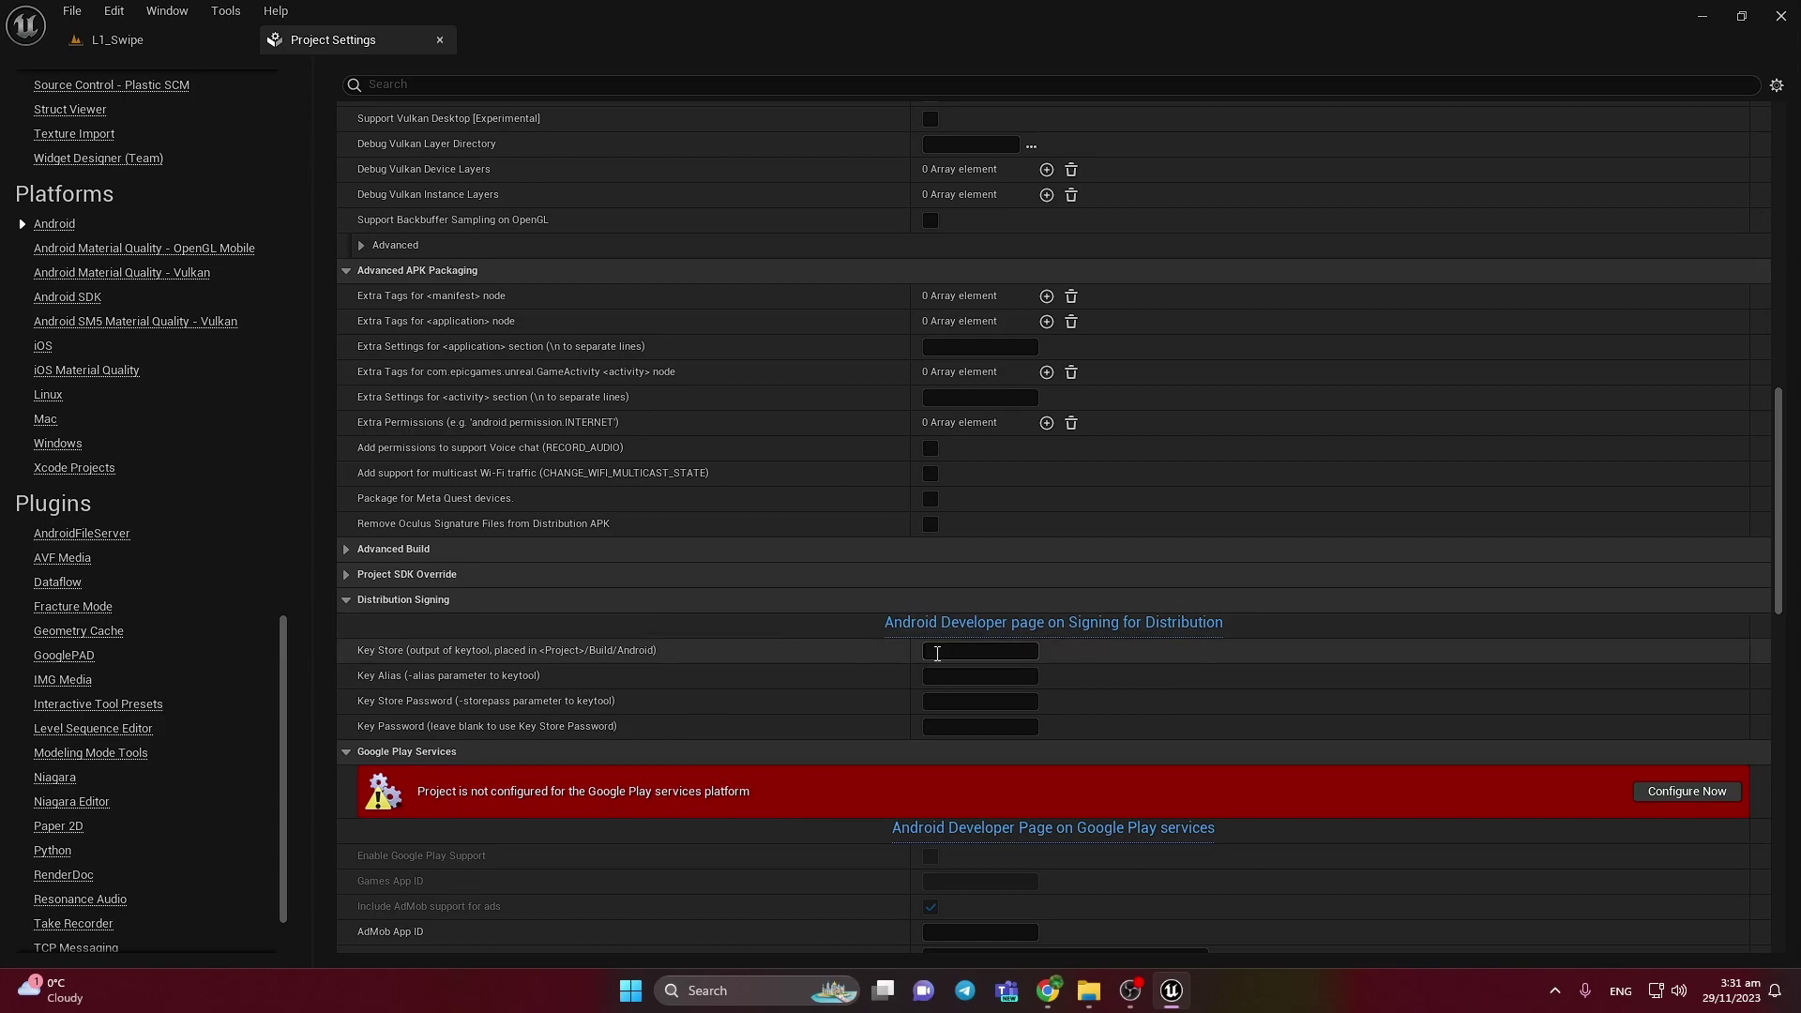
click(966, 652)
key(ctrl+v)
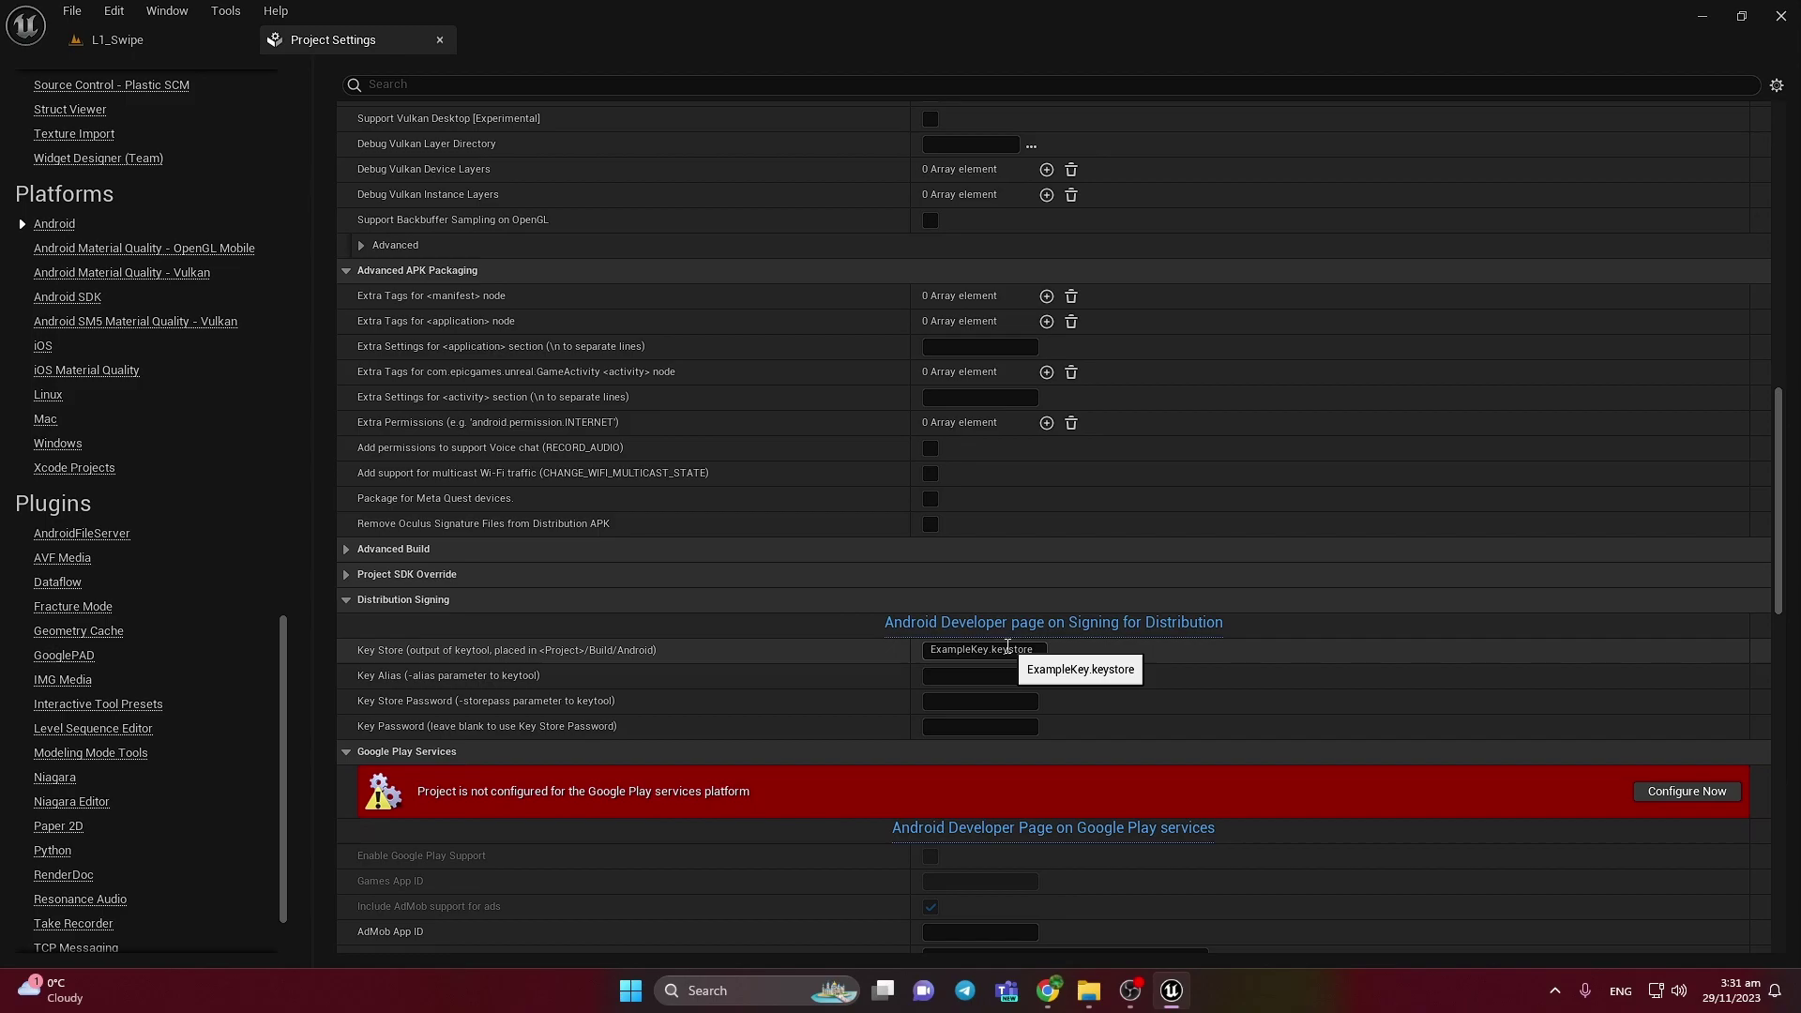
click(960, 677)
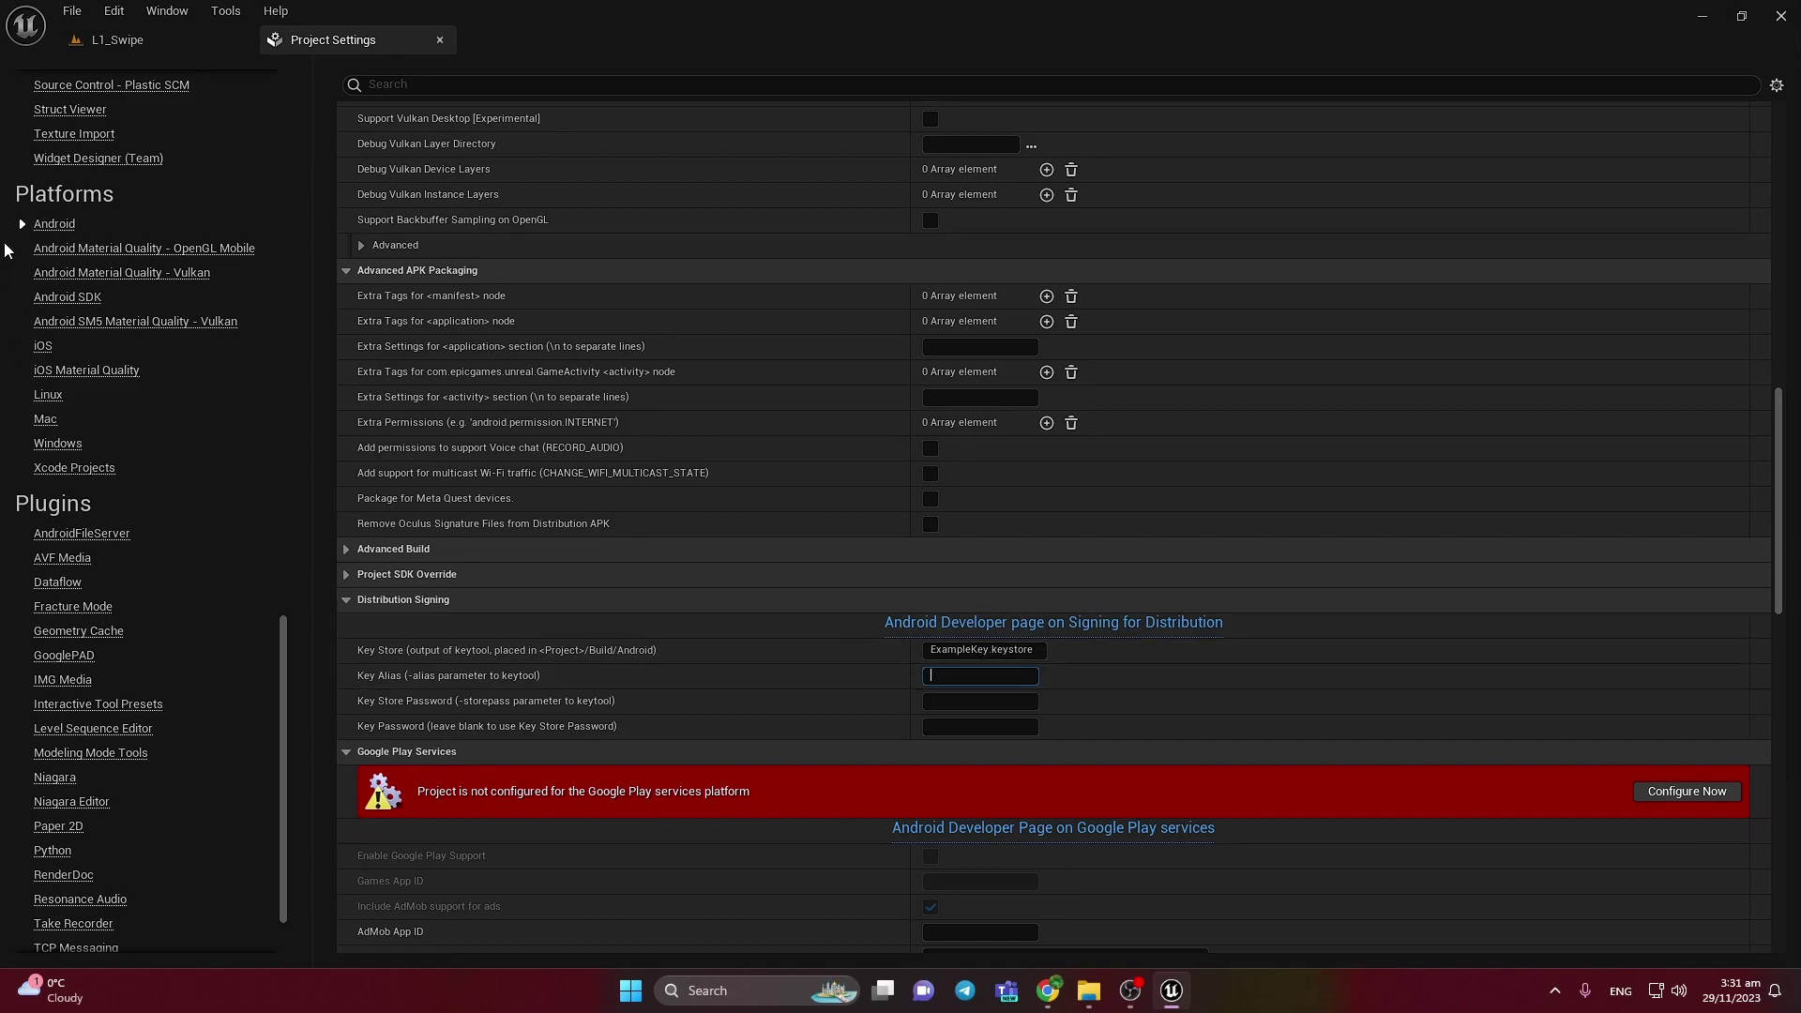
key(alt+Tab)
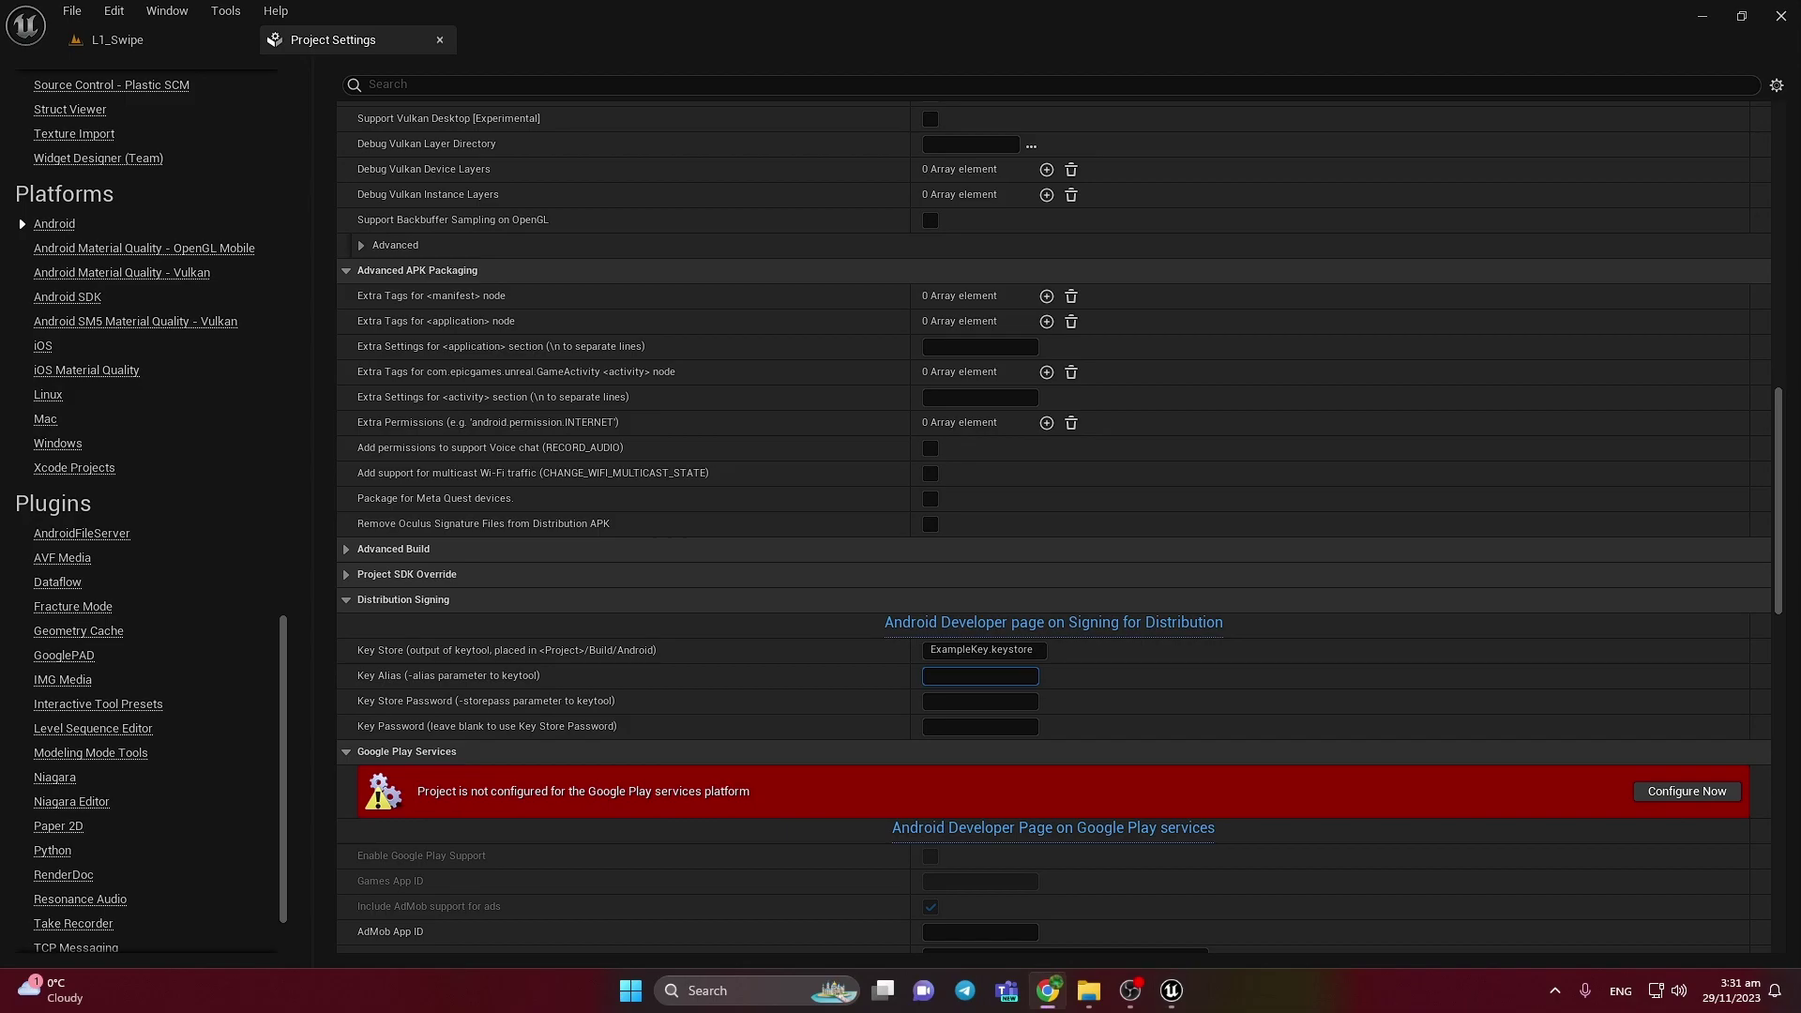
click(996, 675)
text(MyKey)
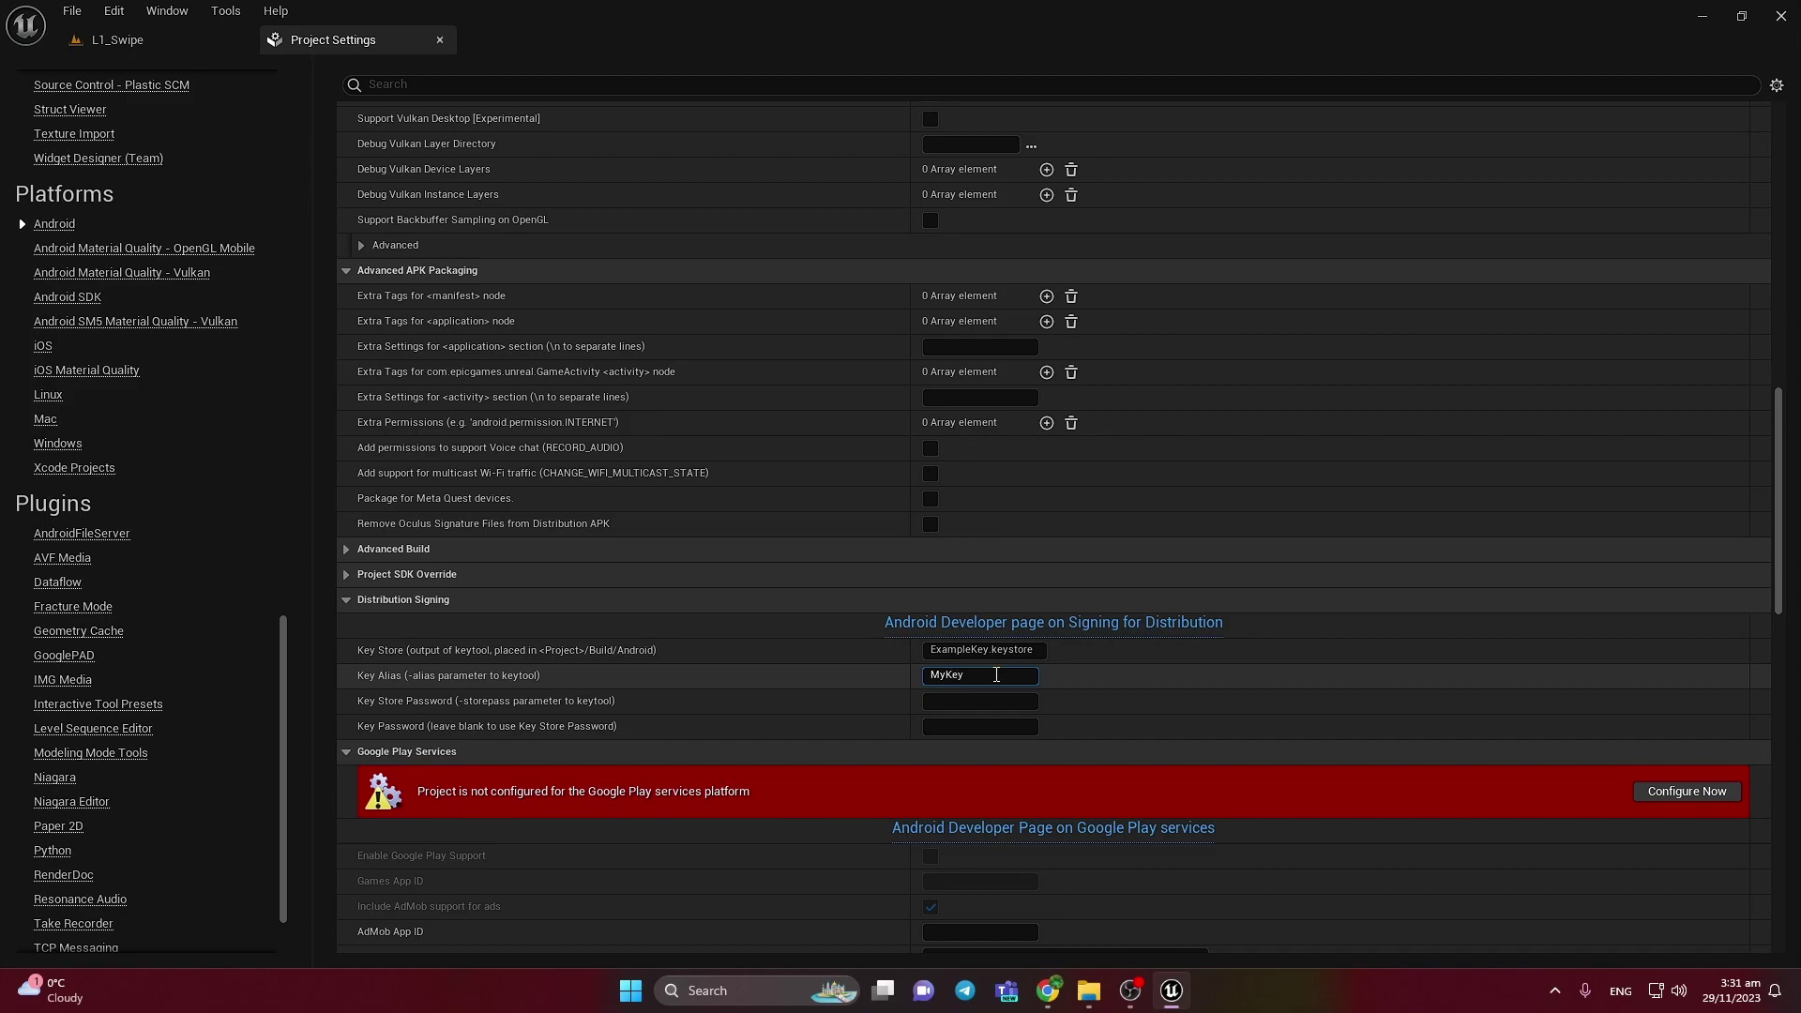
key(Tab)
click(1686, 790)
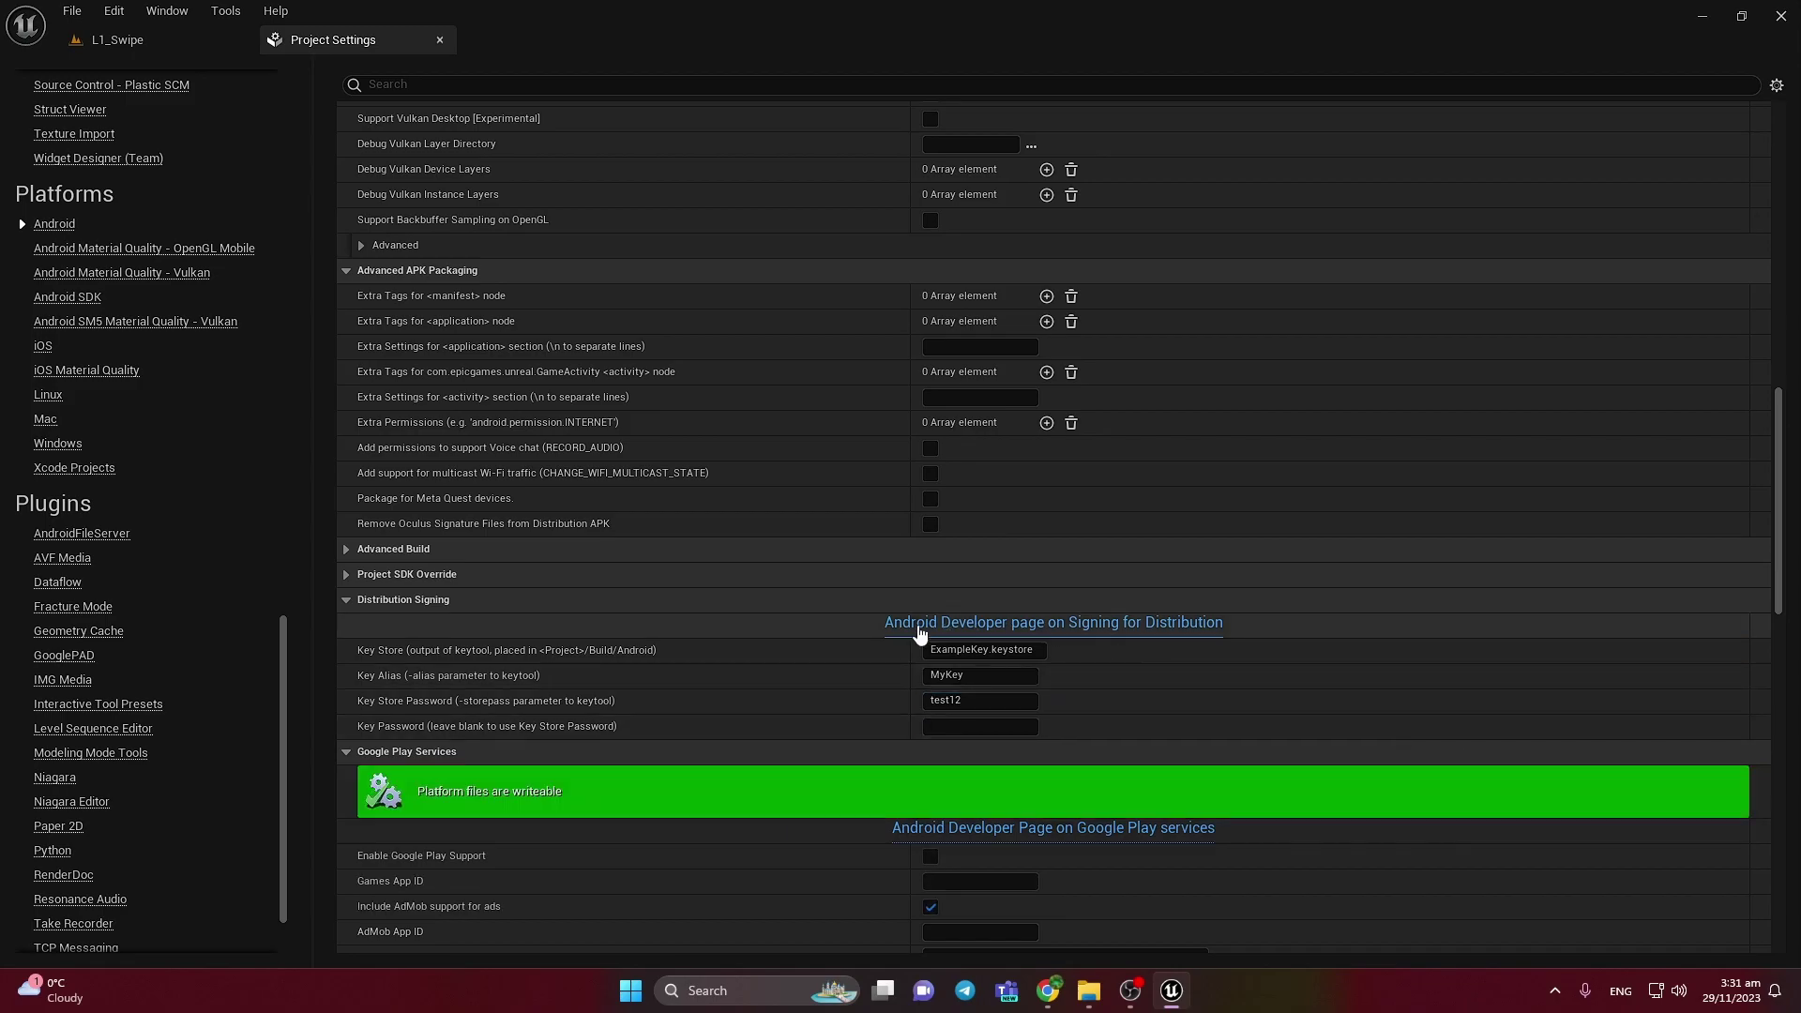
scroll(822, 682, down, 3)
scroll(770, 494, down, 3)
scroll(770, 494, down, 2)
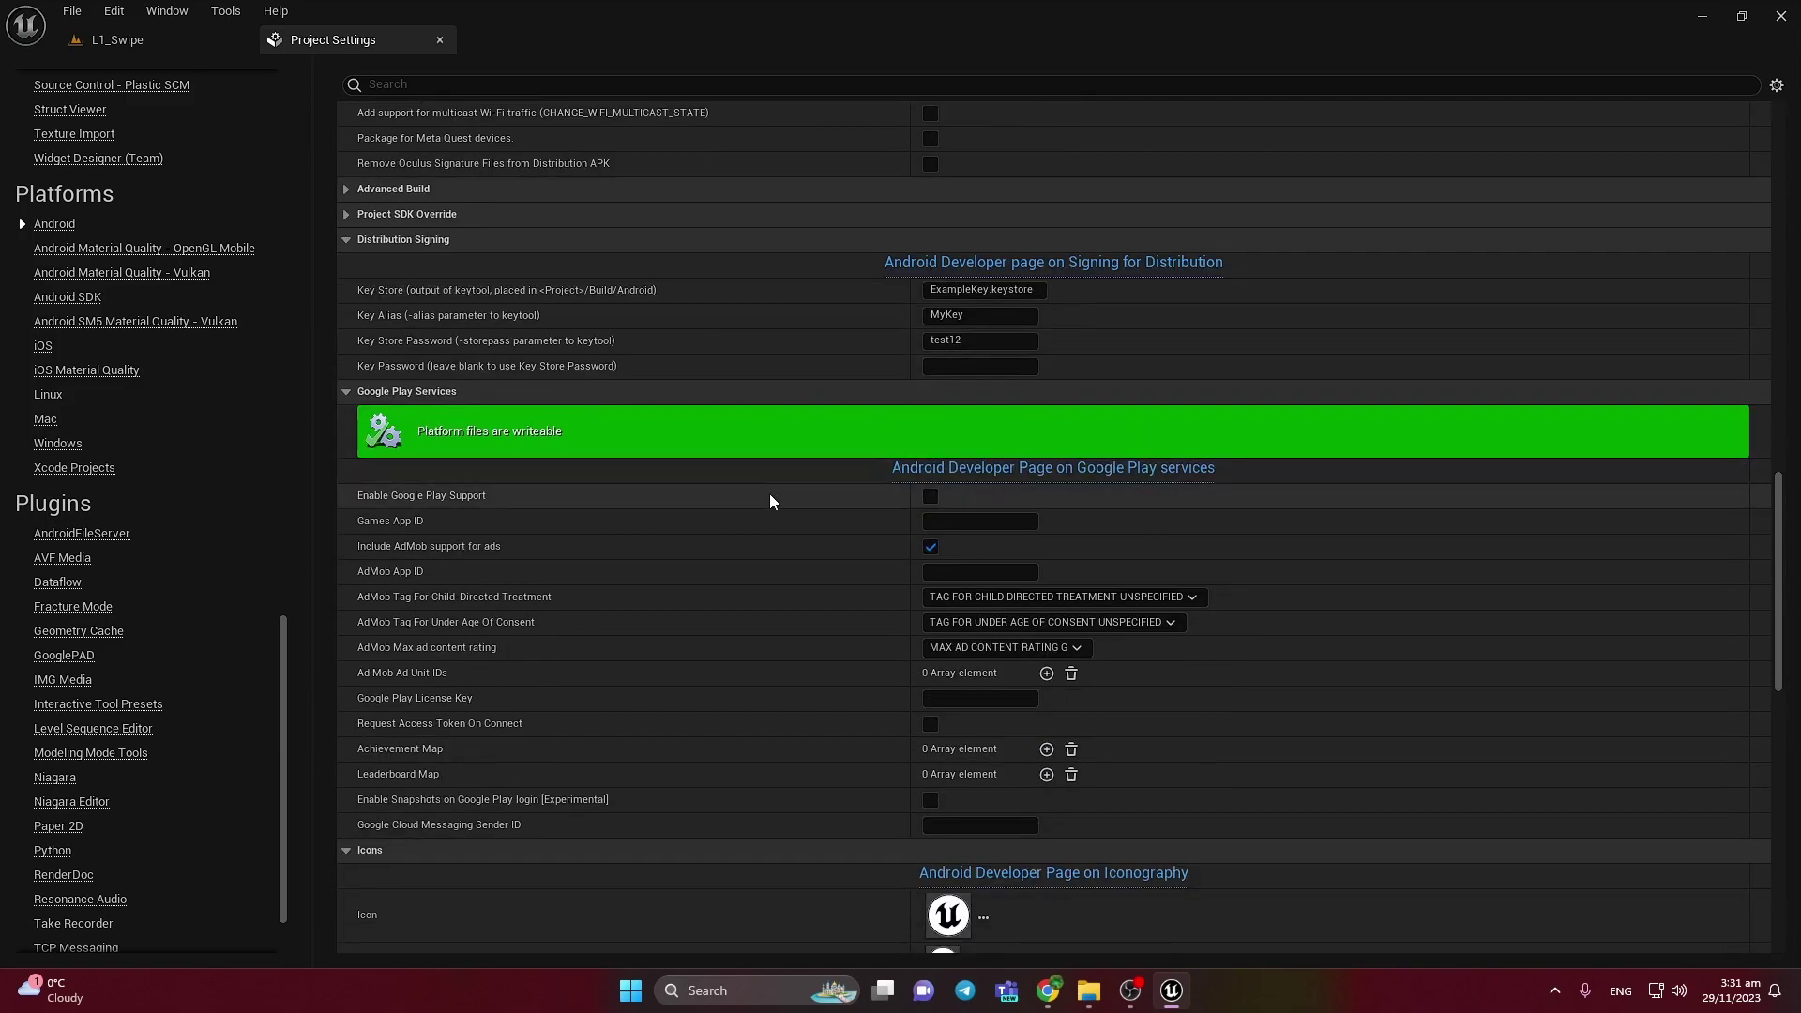
scroll(769, 495, down, 4)
scroll(770, 528, up, 3)
Step: Return to the L1_Swipe level and choose Package Project for Android
click(118, 40)
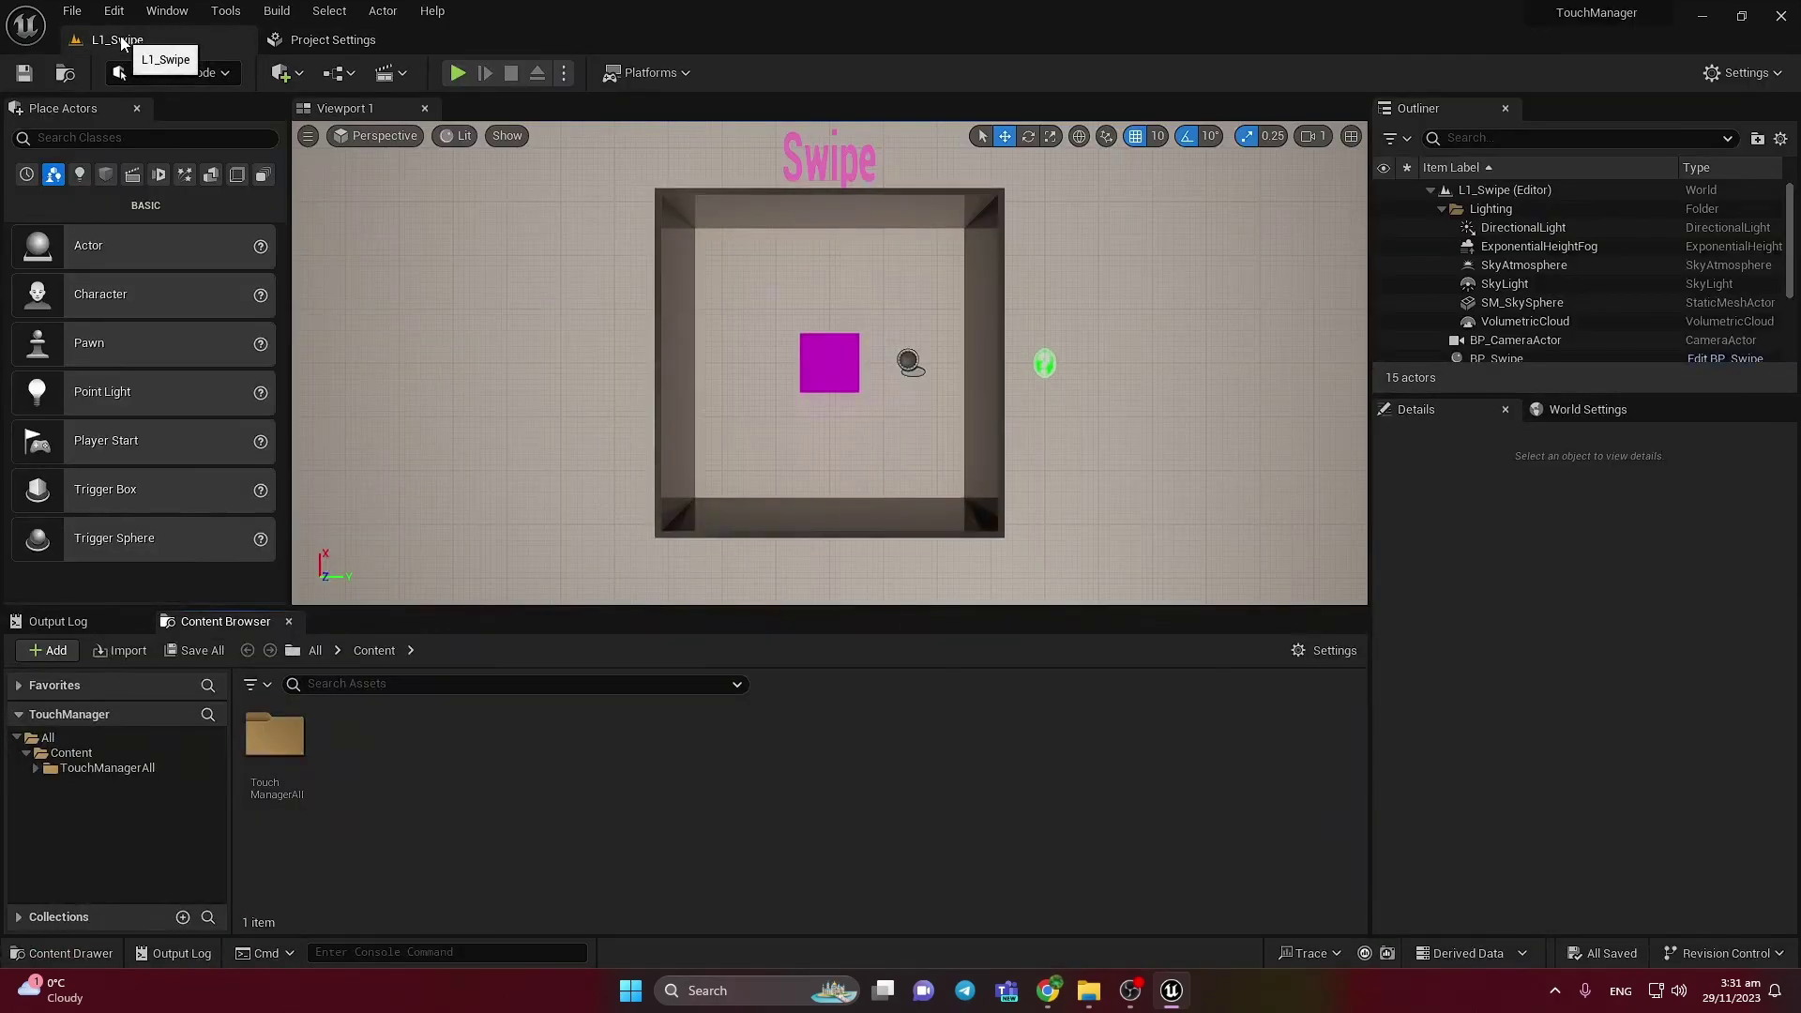
click(649, 71)
mouse_move(682, 193)
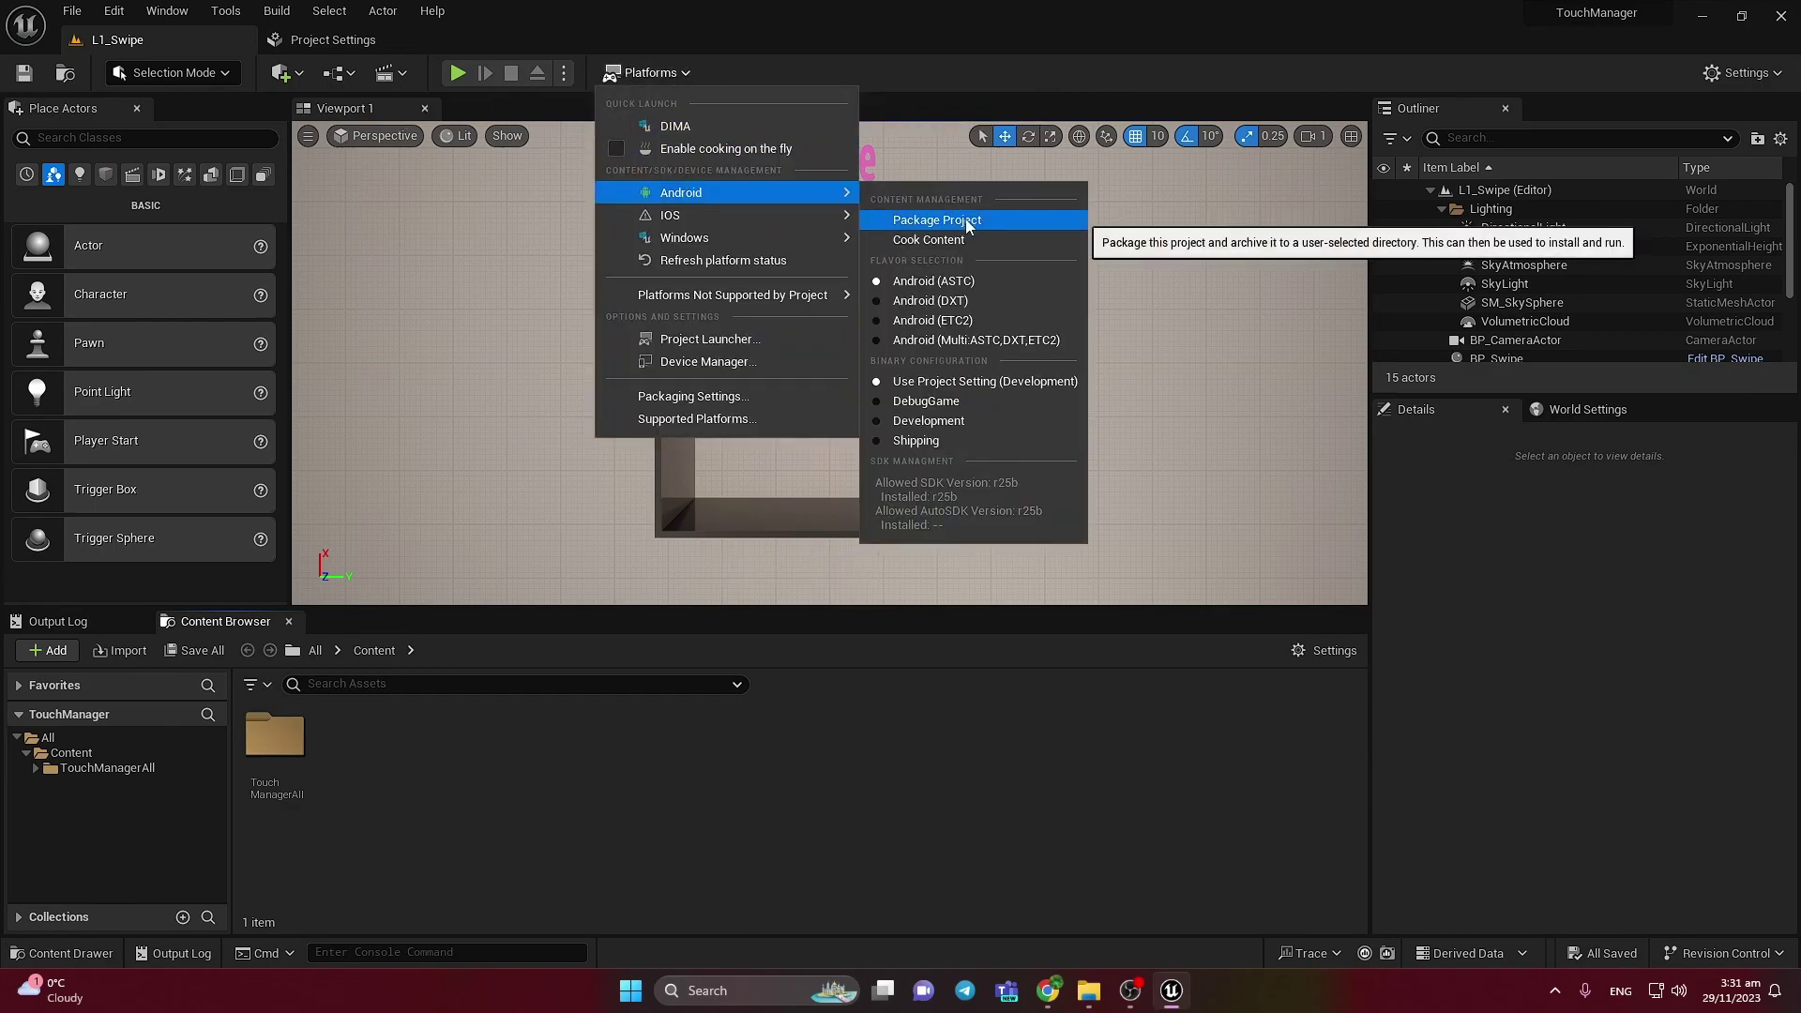
click(966, 218)
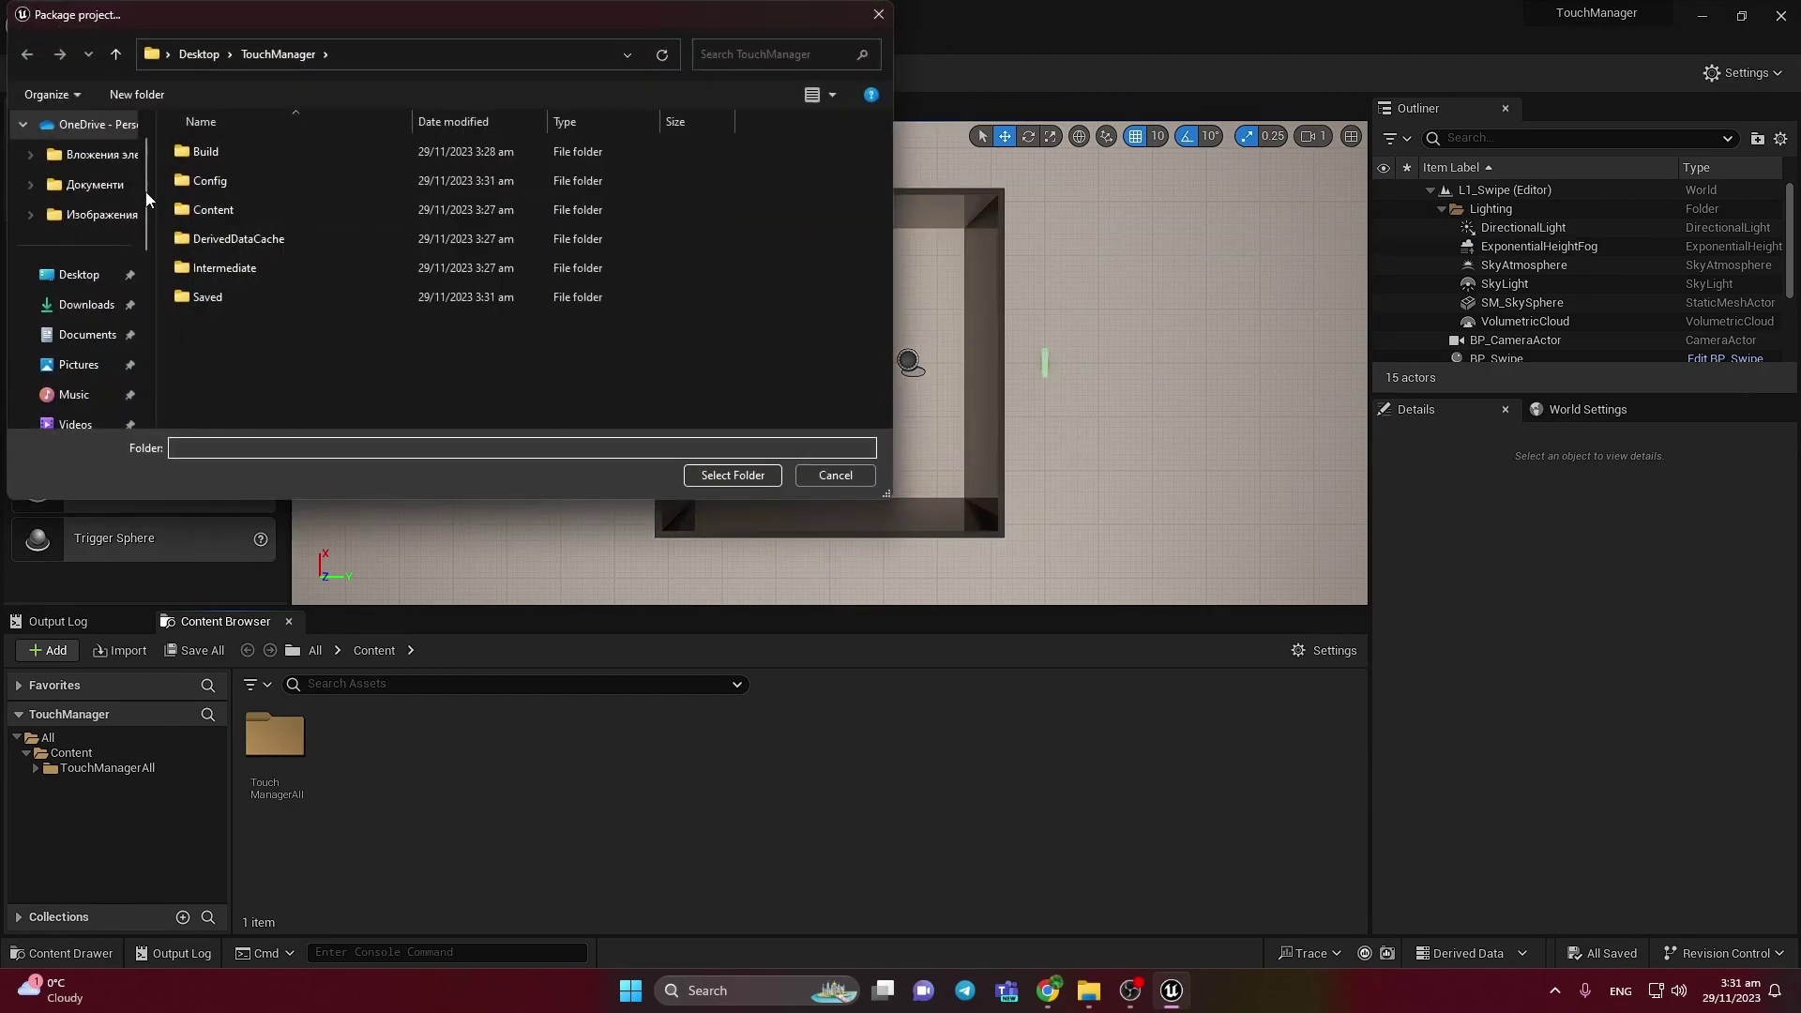
Step: Create an Android folder inside Desktop/APK and select it as the output destination
click(78, 274)
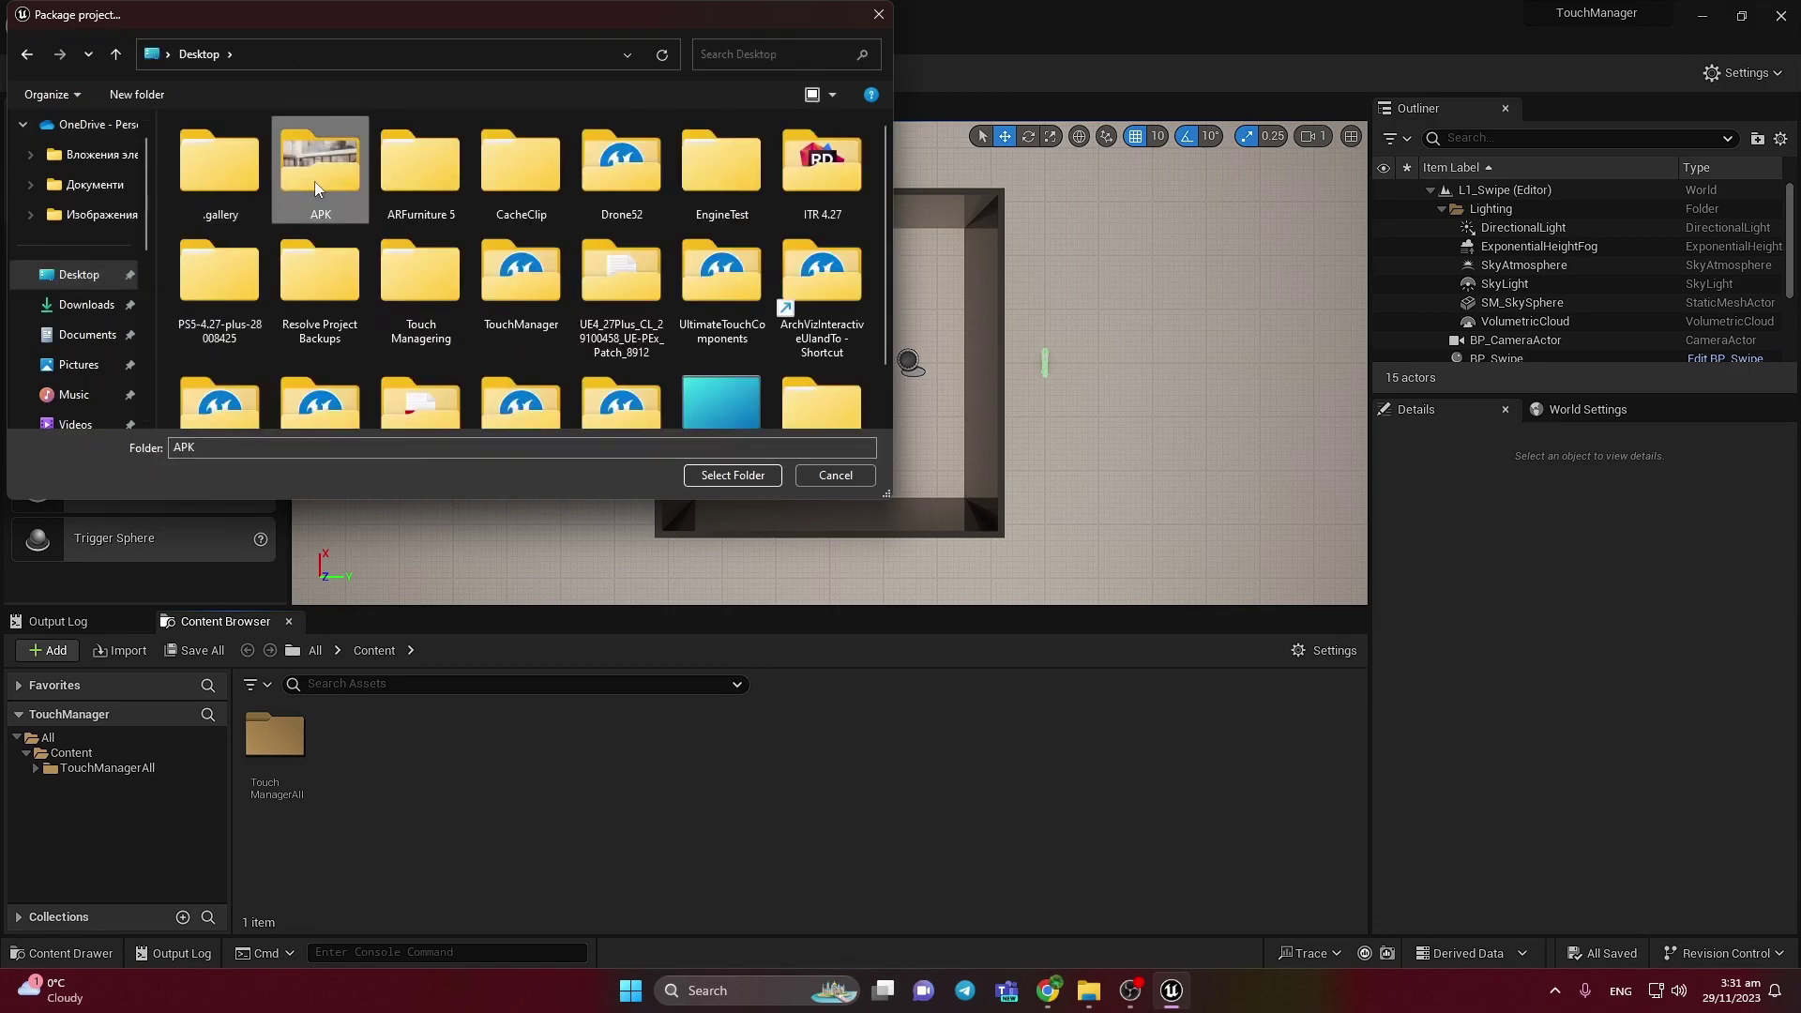
double_click(323, 162)
right_click(444, 274)
mouse_move(490, 554)
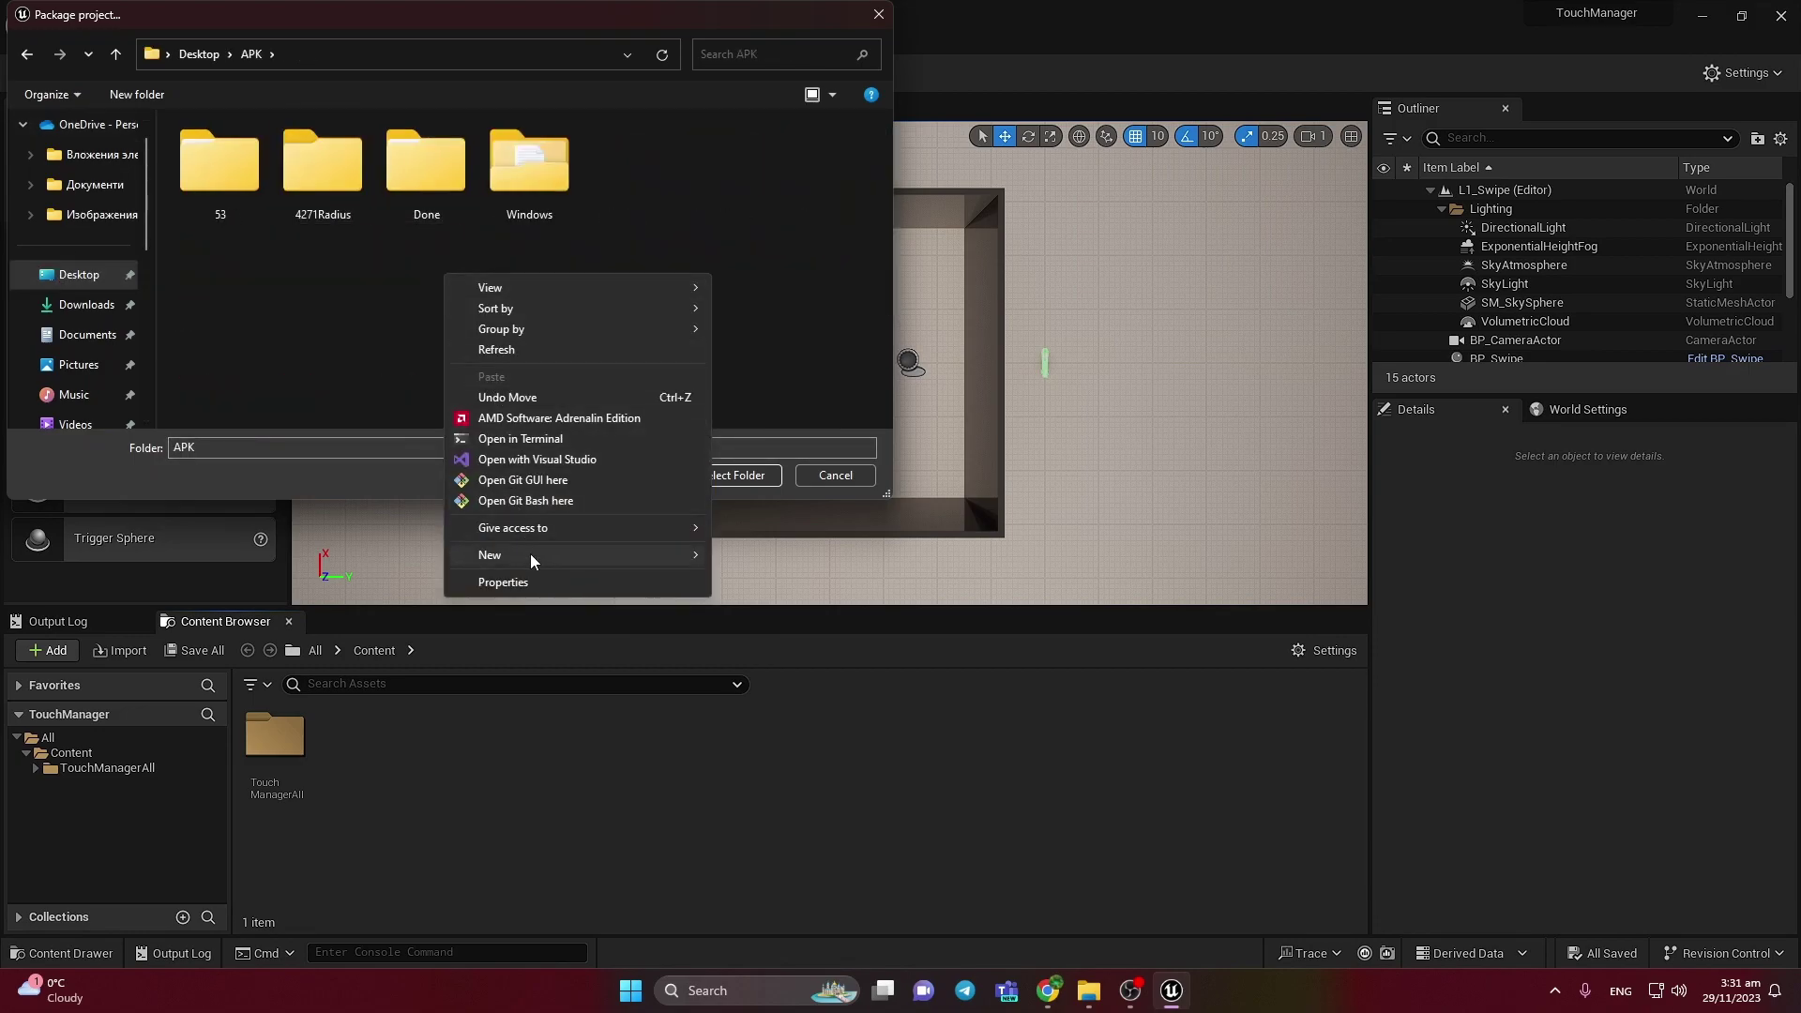
click(756, 558)
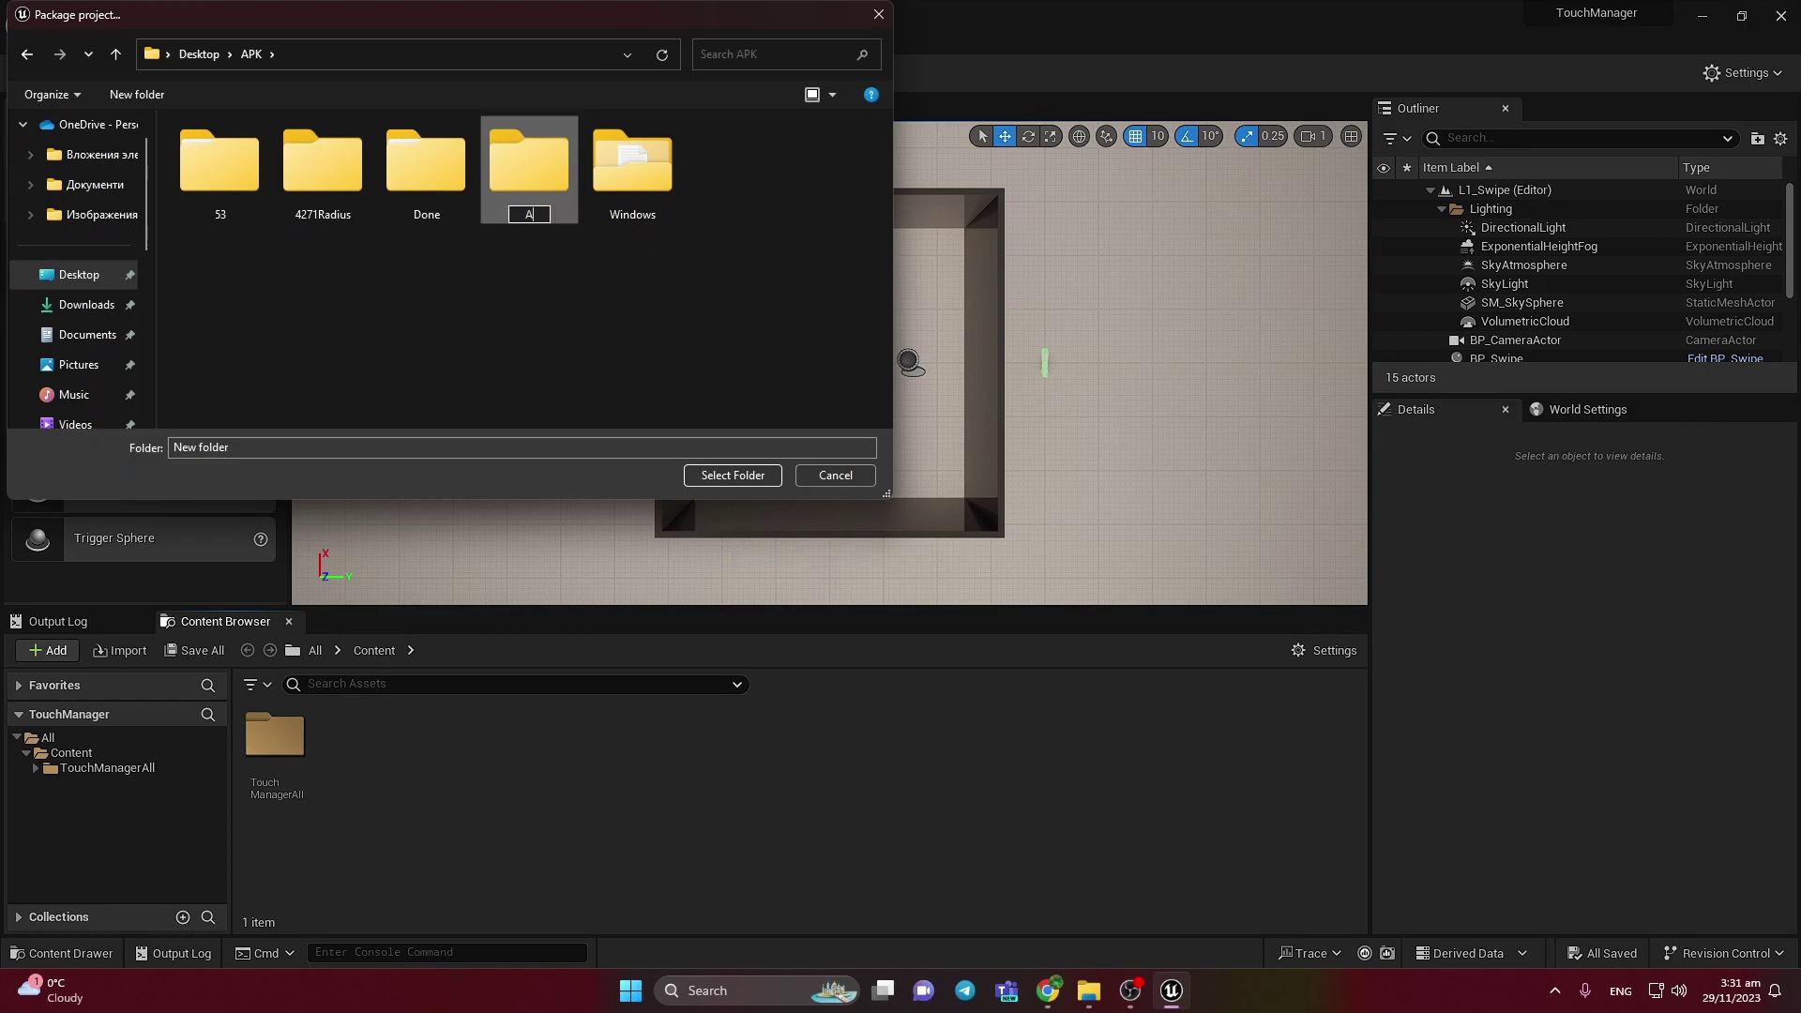
text(Android)
key(Return)
key(Return)
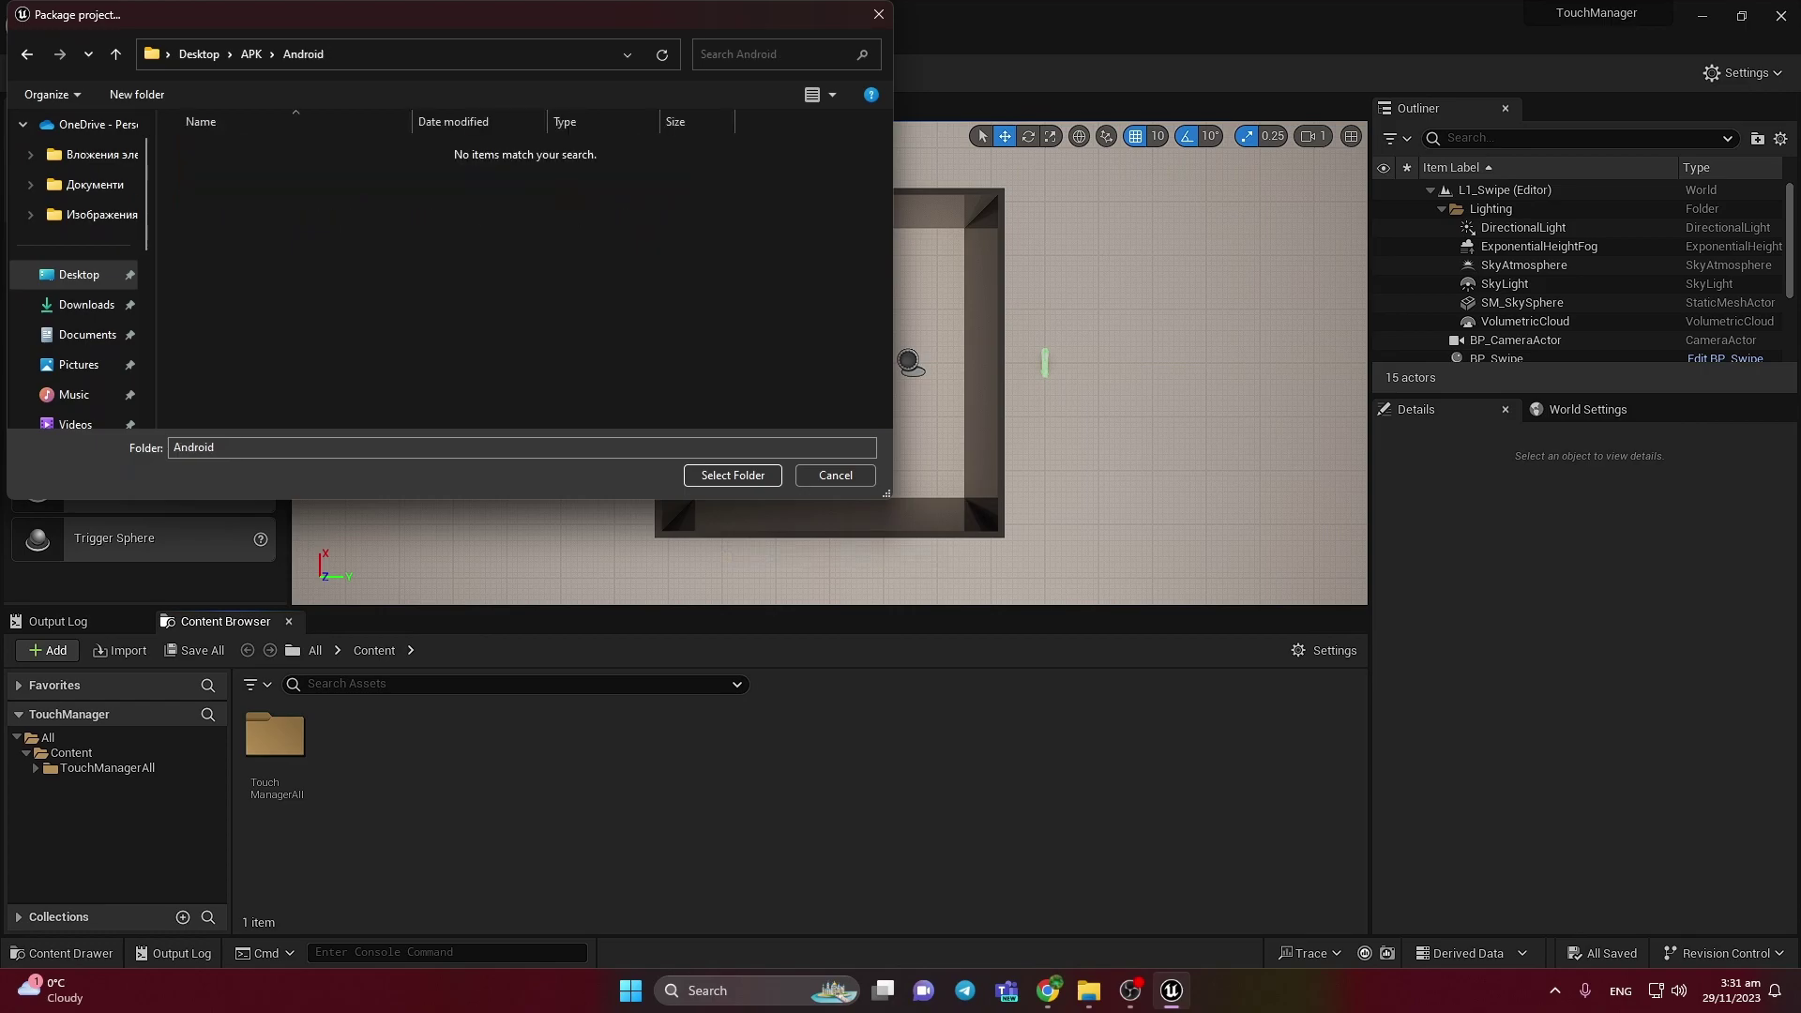
click(732, 474)
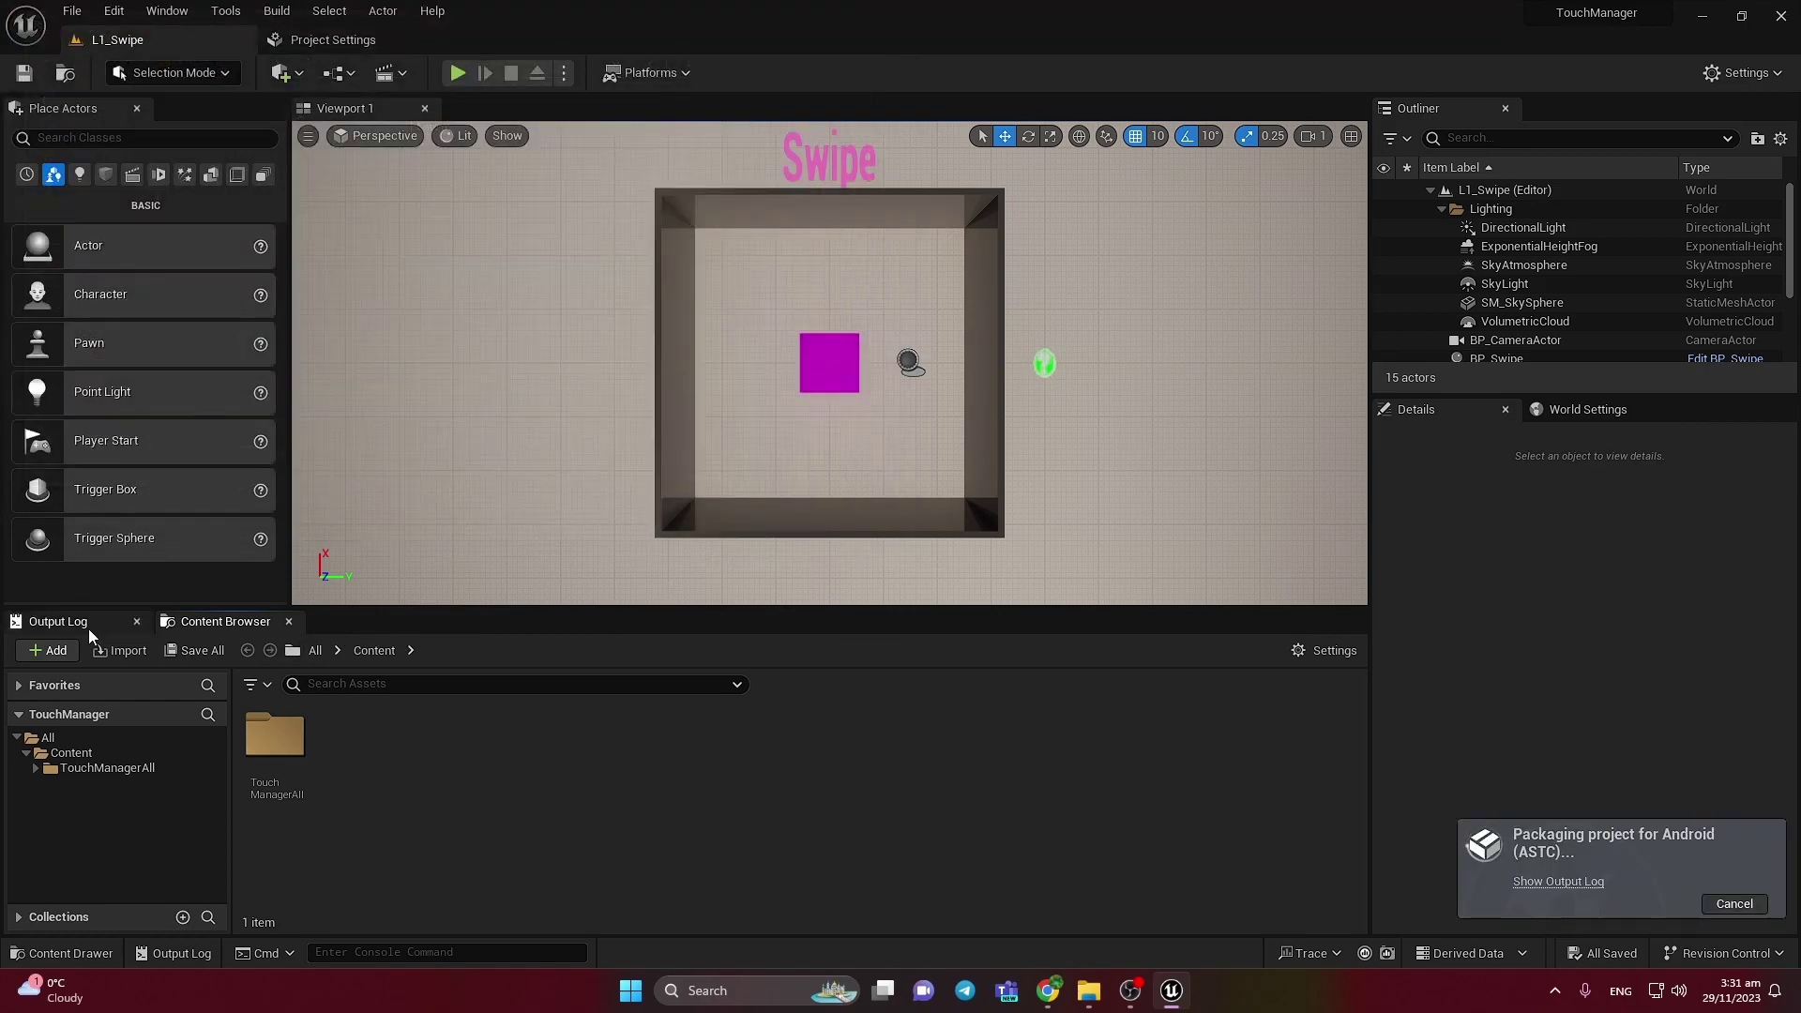
Step: Show the Output Log and highlight its BUILD SUCCESSFUL lines once packaging completes
click(57, 620)
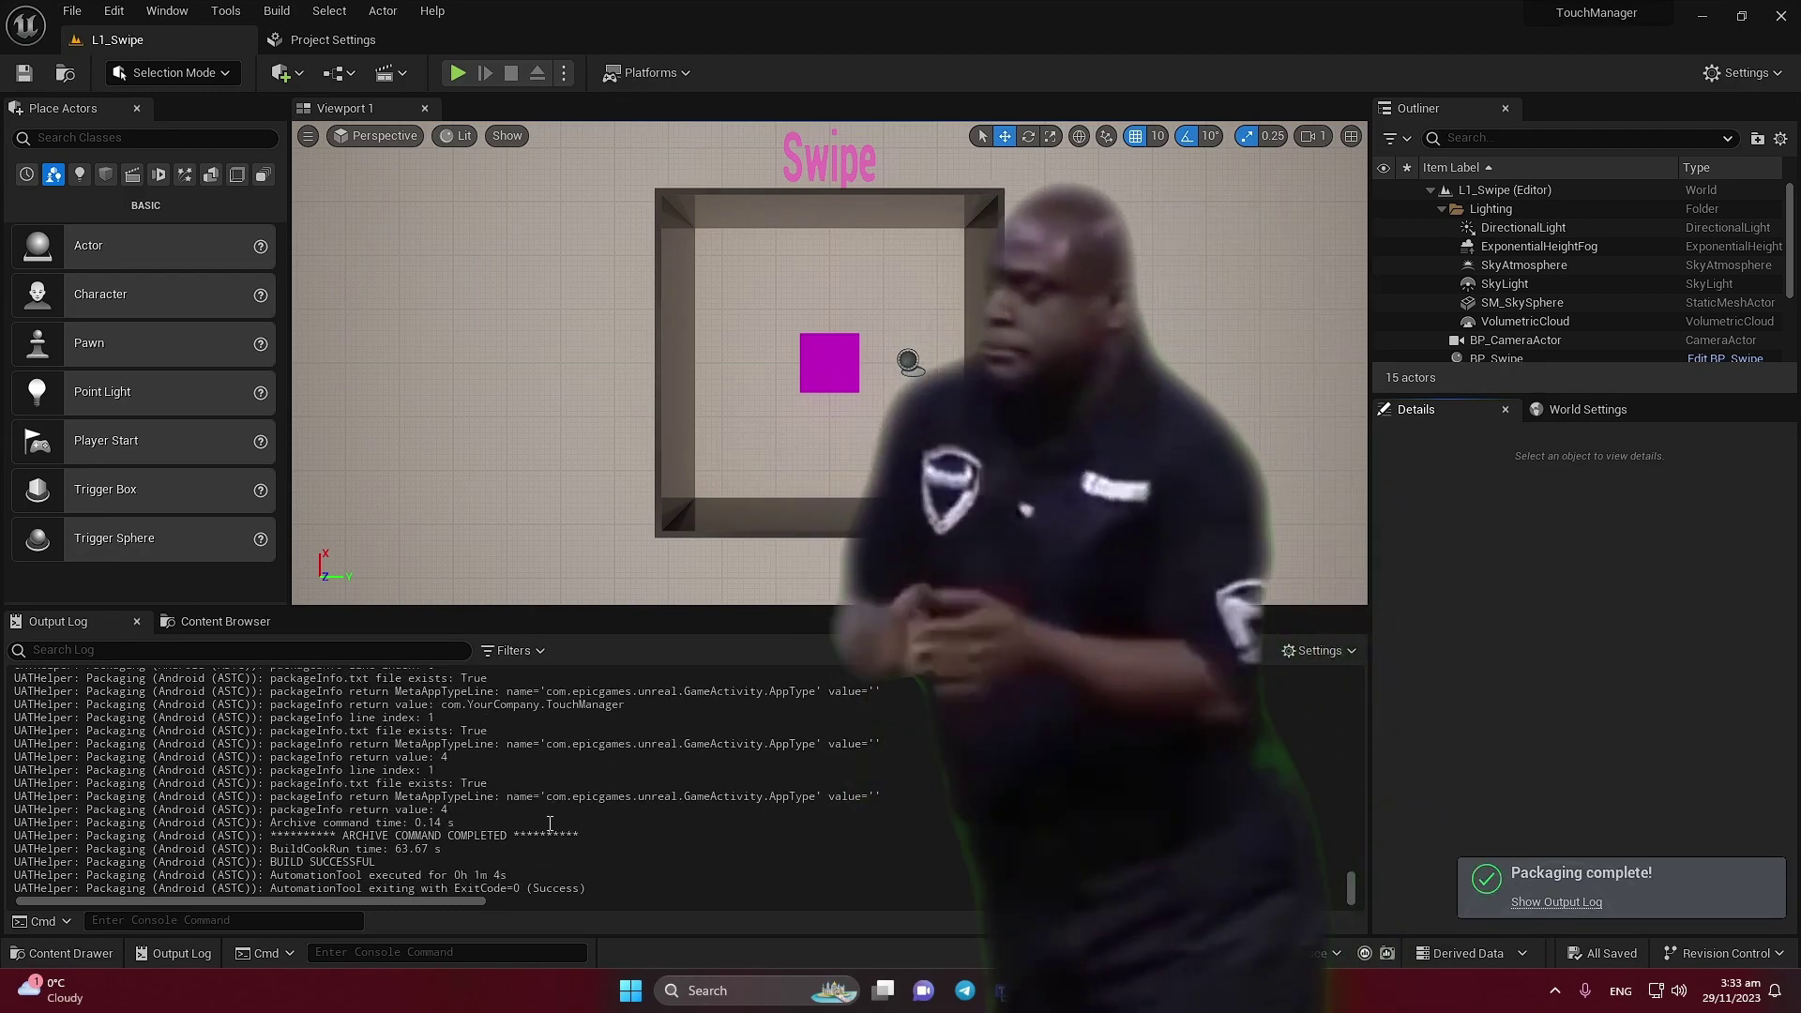
drag(272, 848, 378, 861)
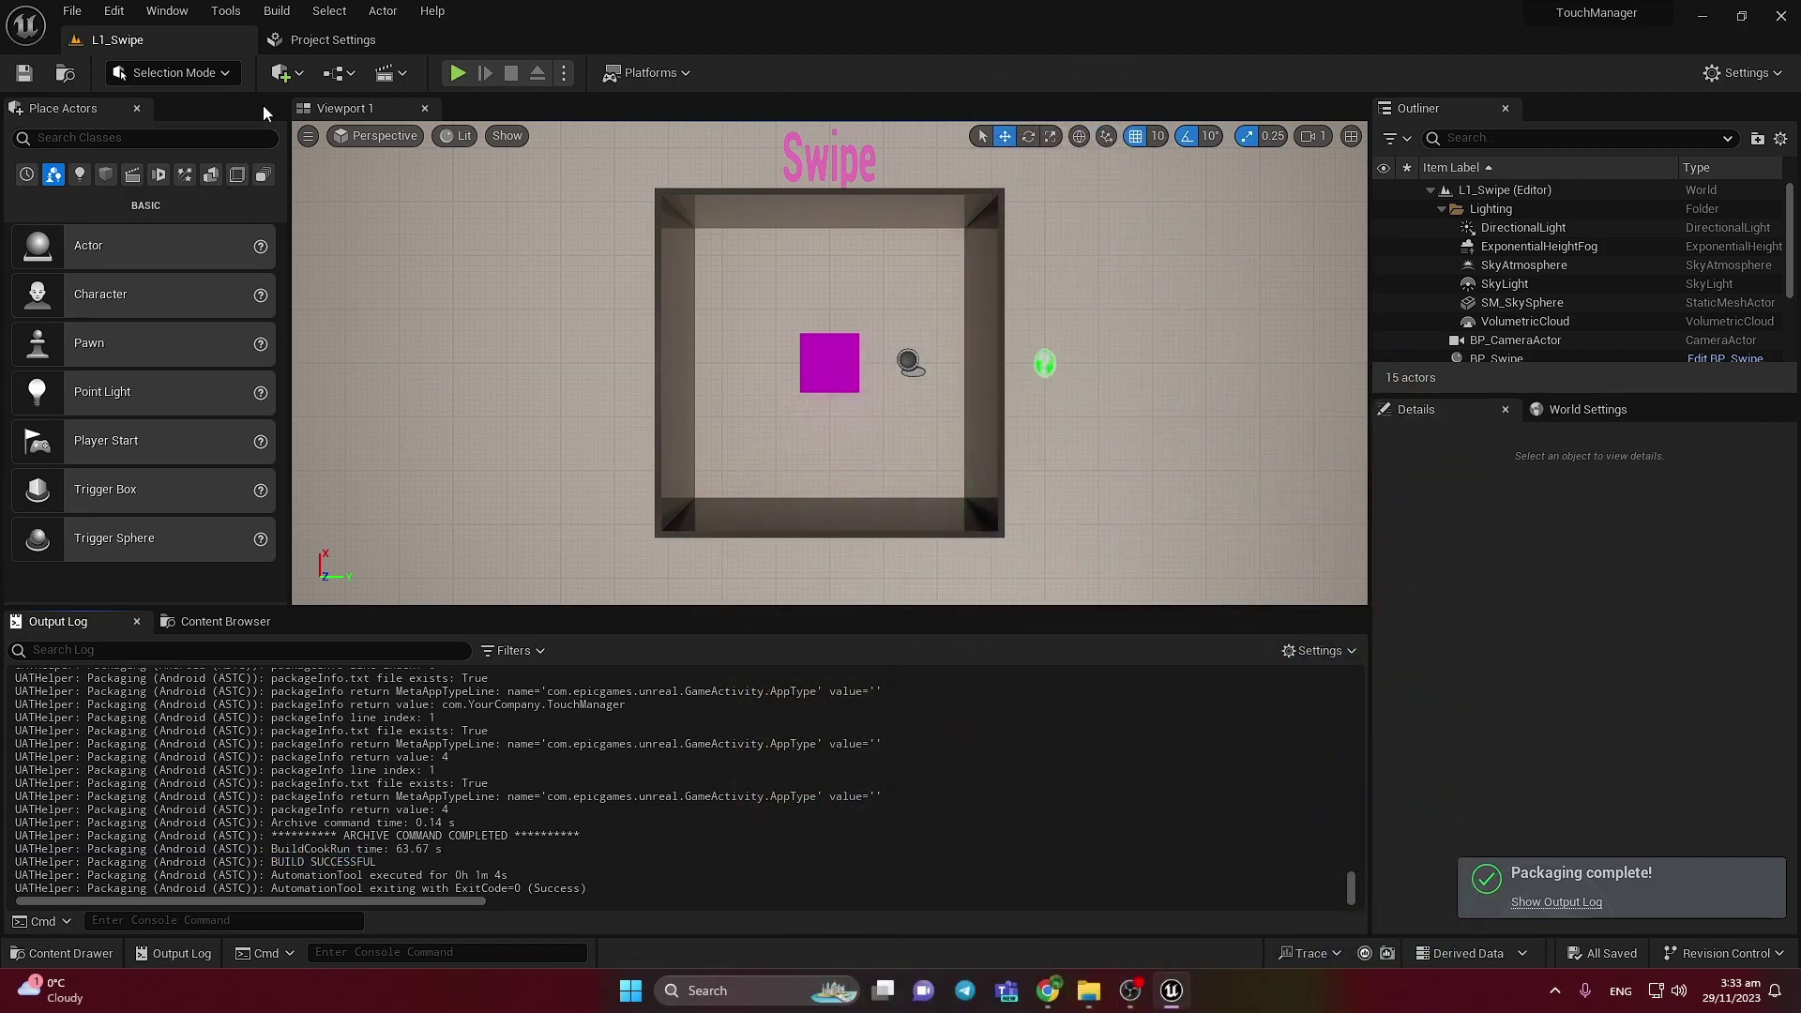
click(332, 40)
drag(289, 669, 301, 65)
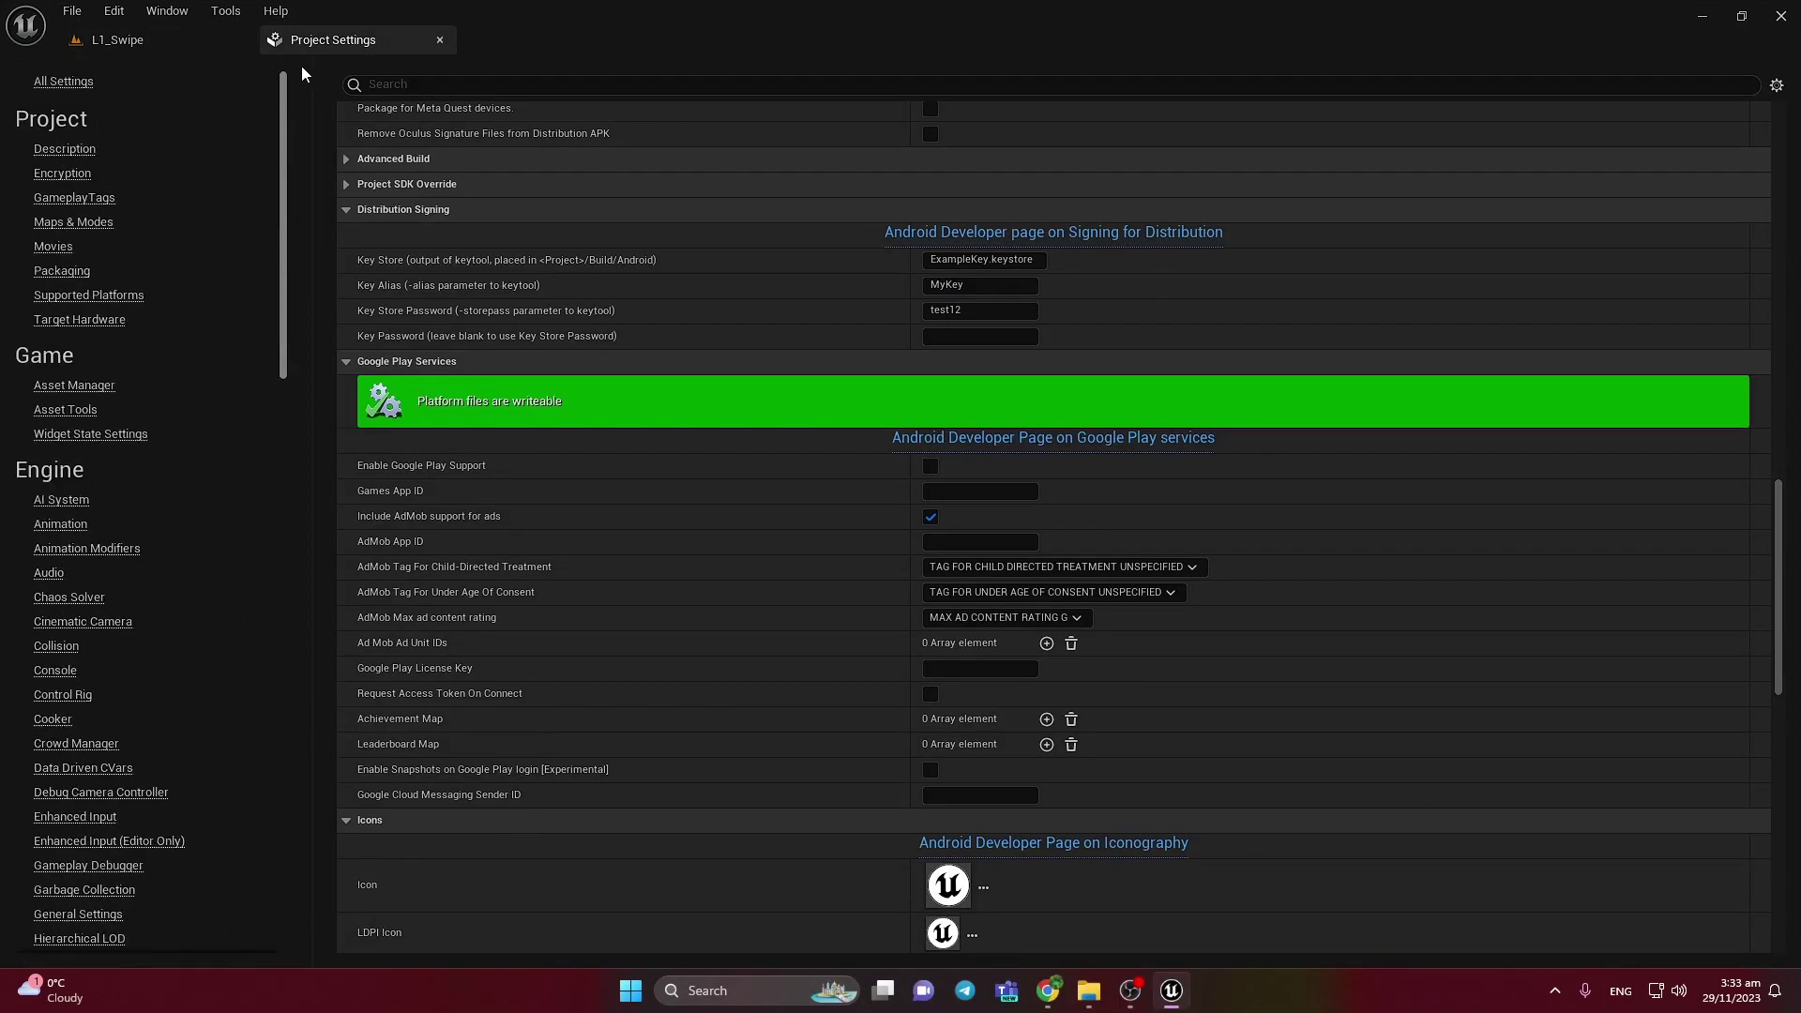
click(61, 271)
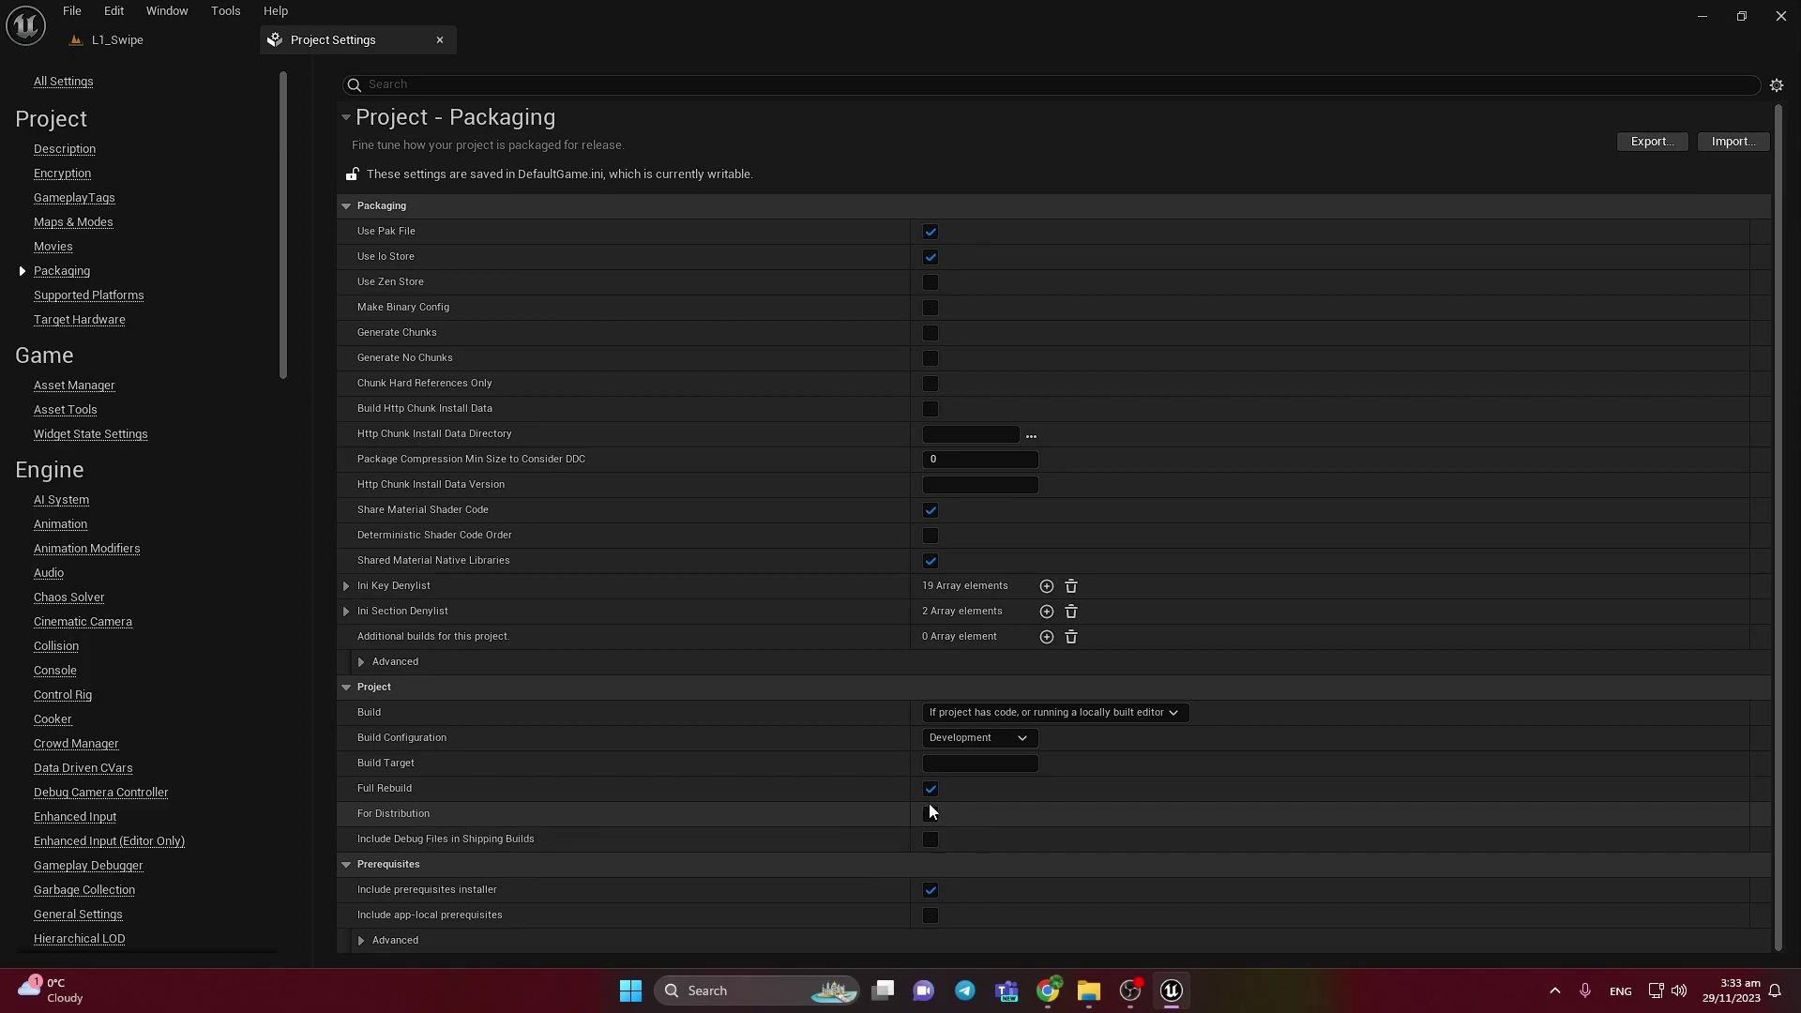
click(117, 40)
click(1047, 989)
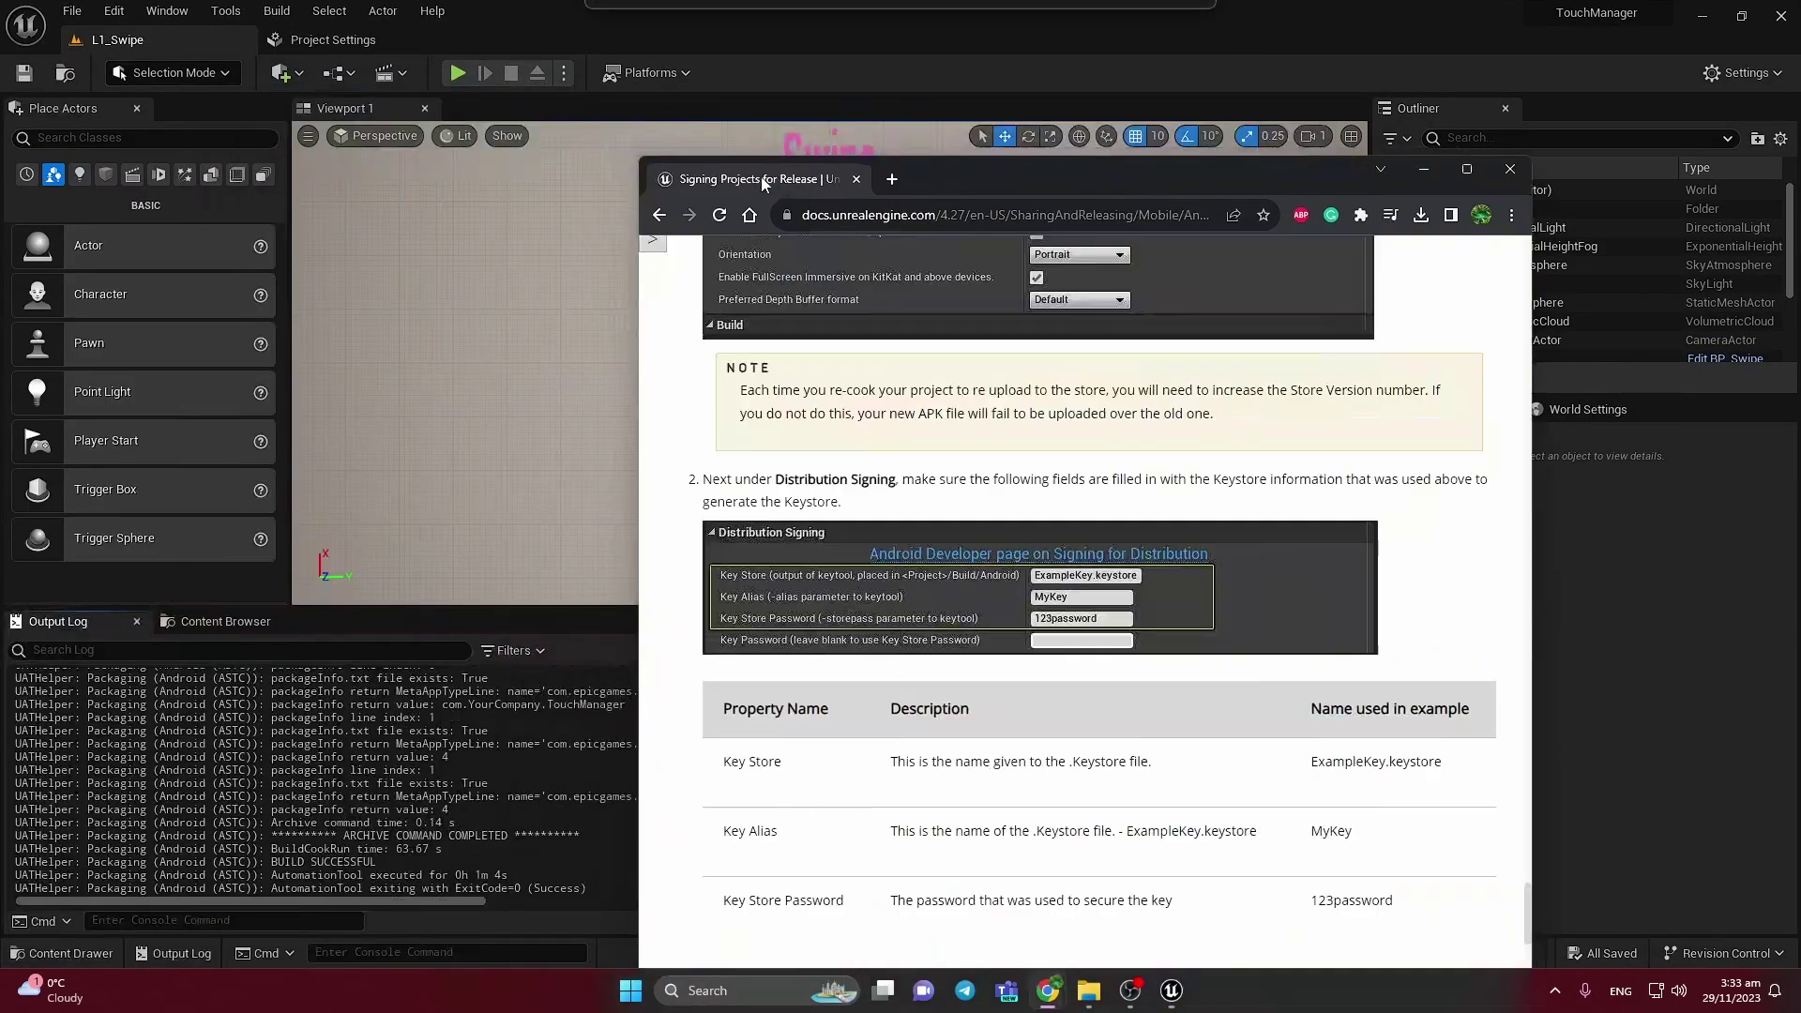
double_click(1030, 188)
scroll(896, 480, down, 1)
scroll(895, 479, down, 5)
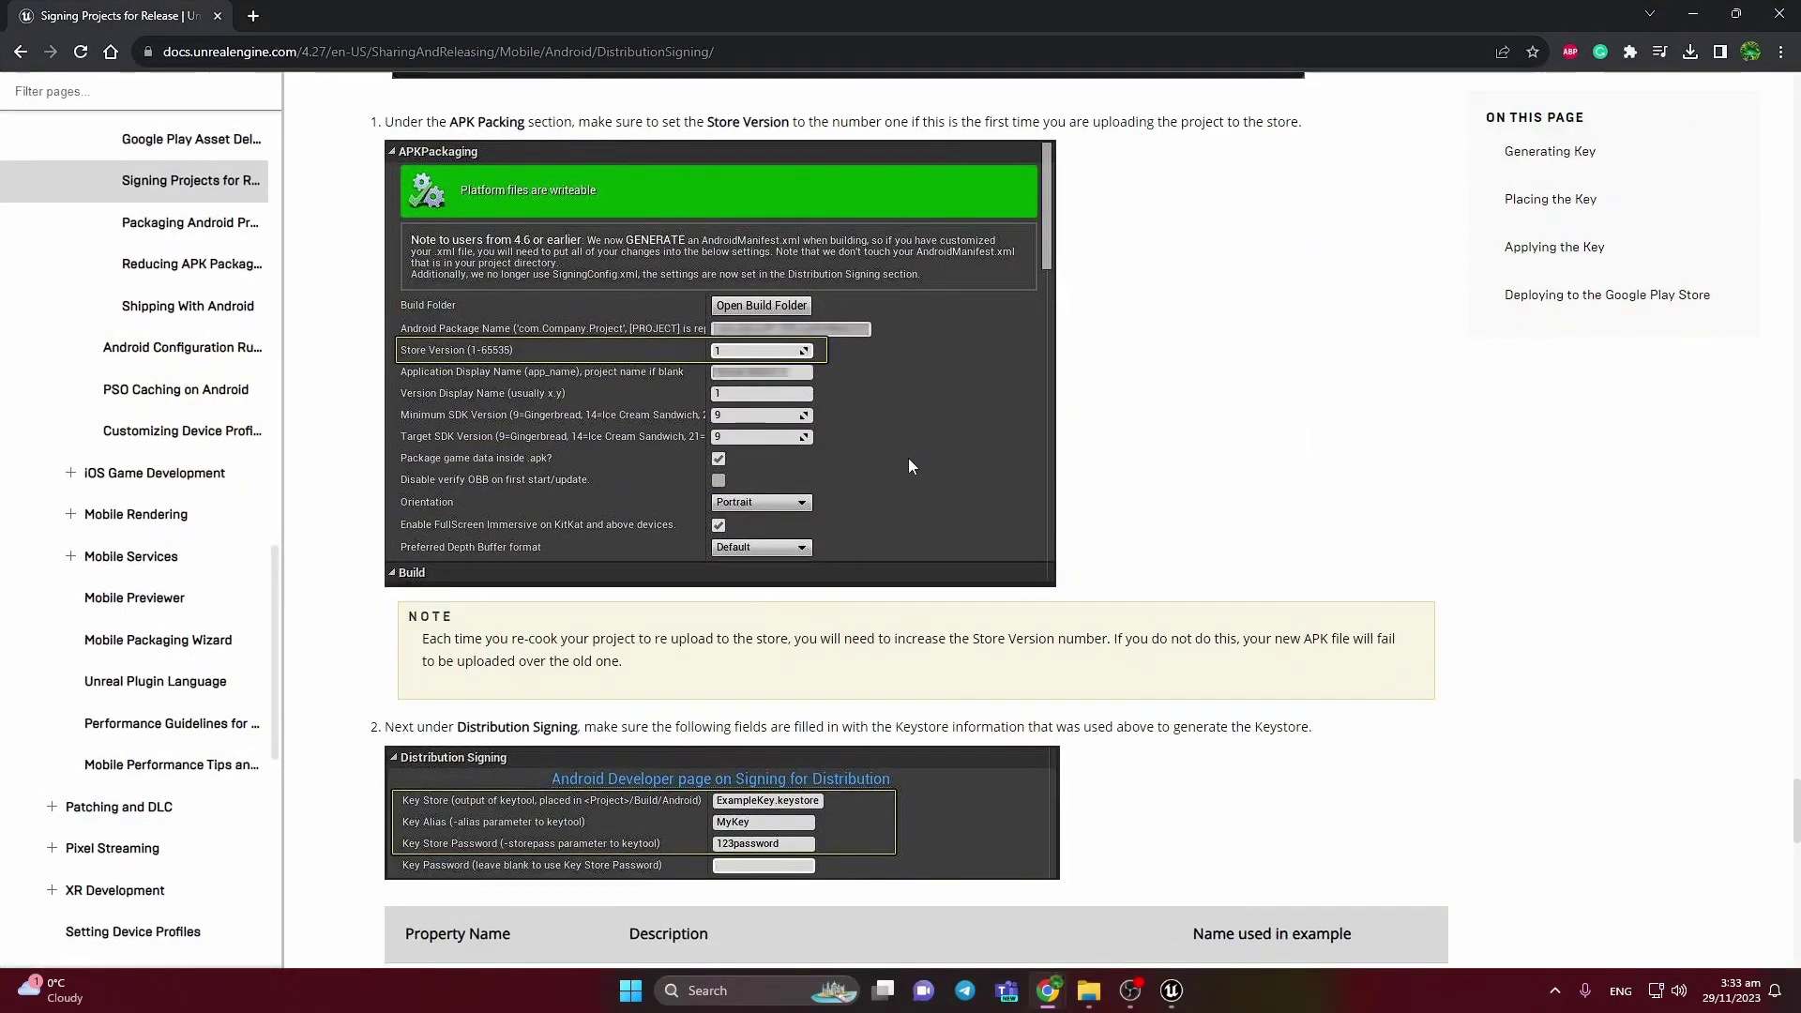
scroll(905, 472, down, 4)
scroll(905, 472, down, 2)
scroll(650, 460, down, 4)
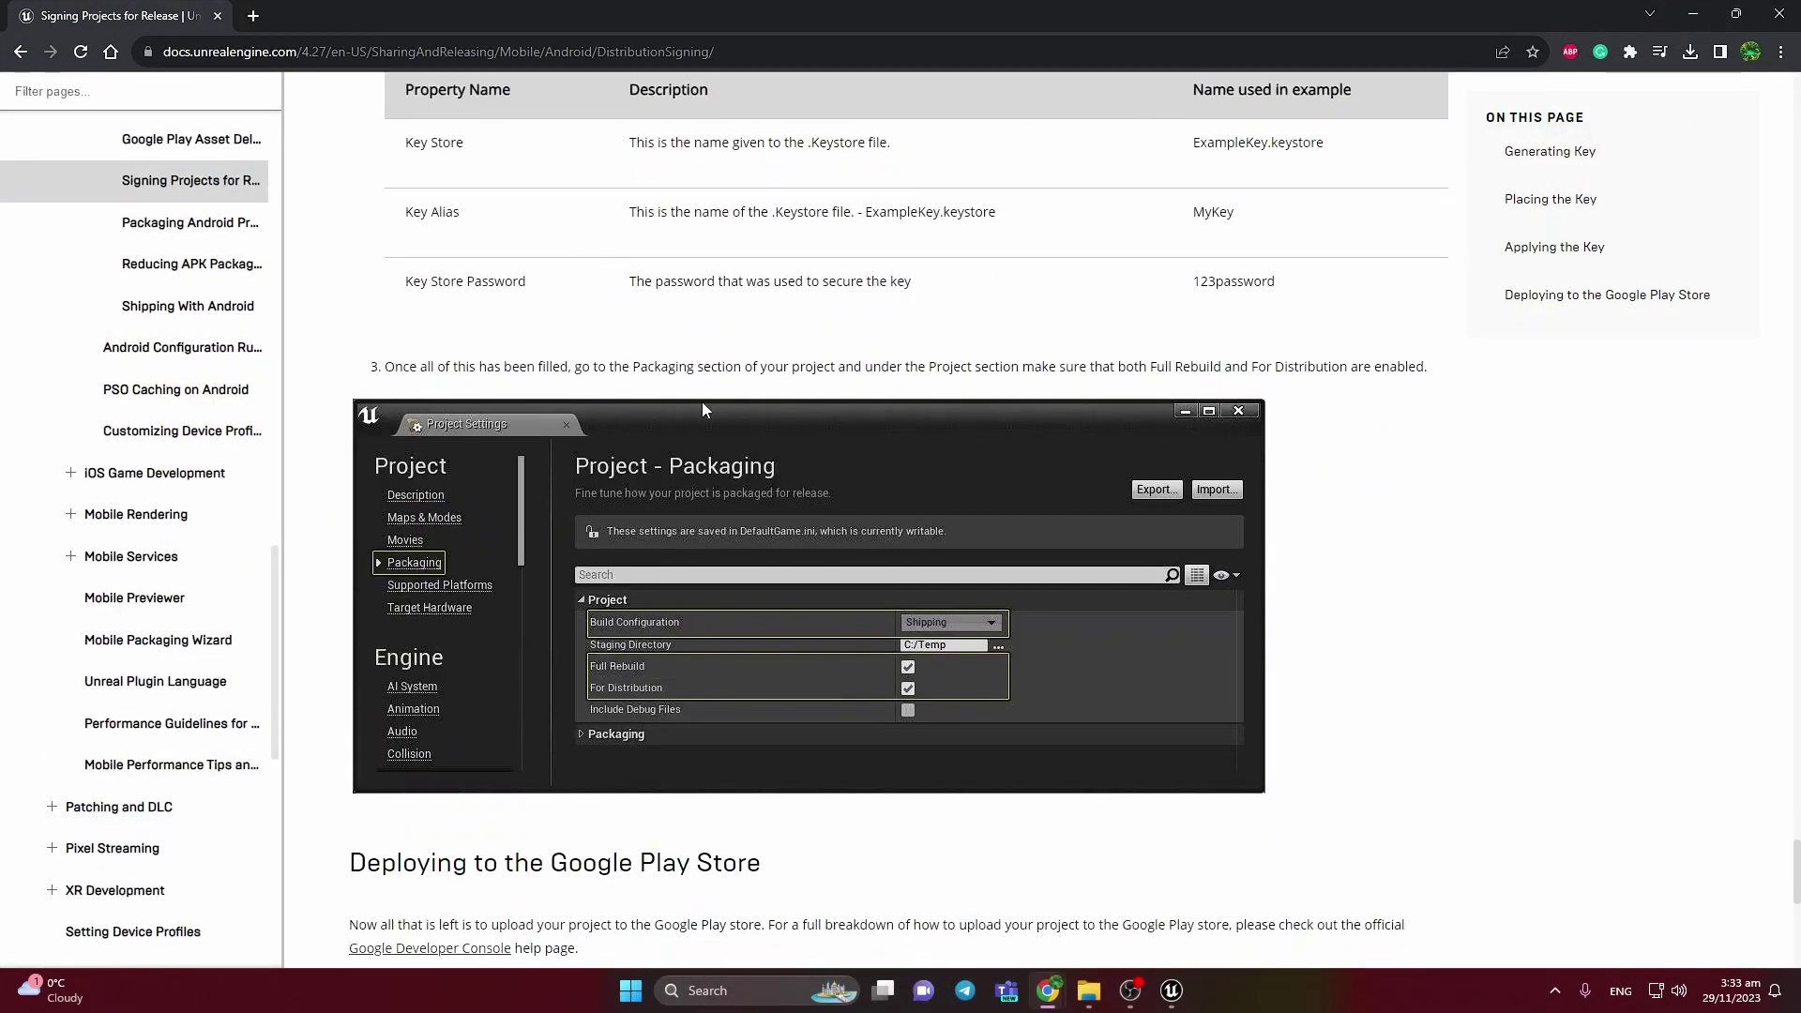
scroll(702, 400, down, 2)
scroll(624, 420, up, 1)
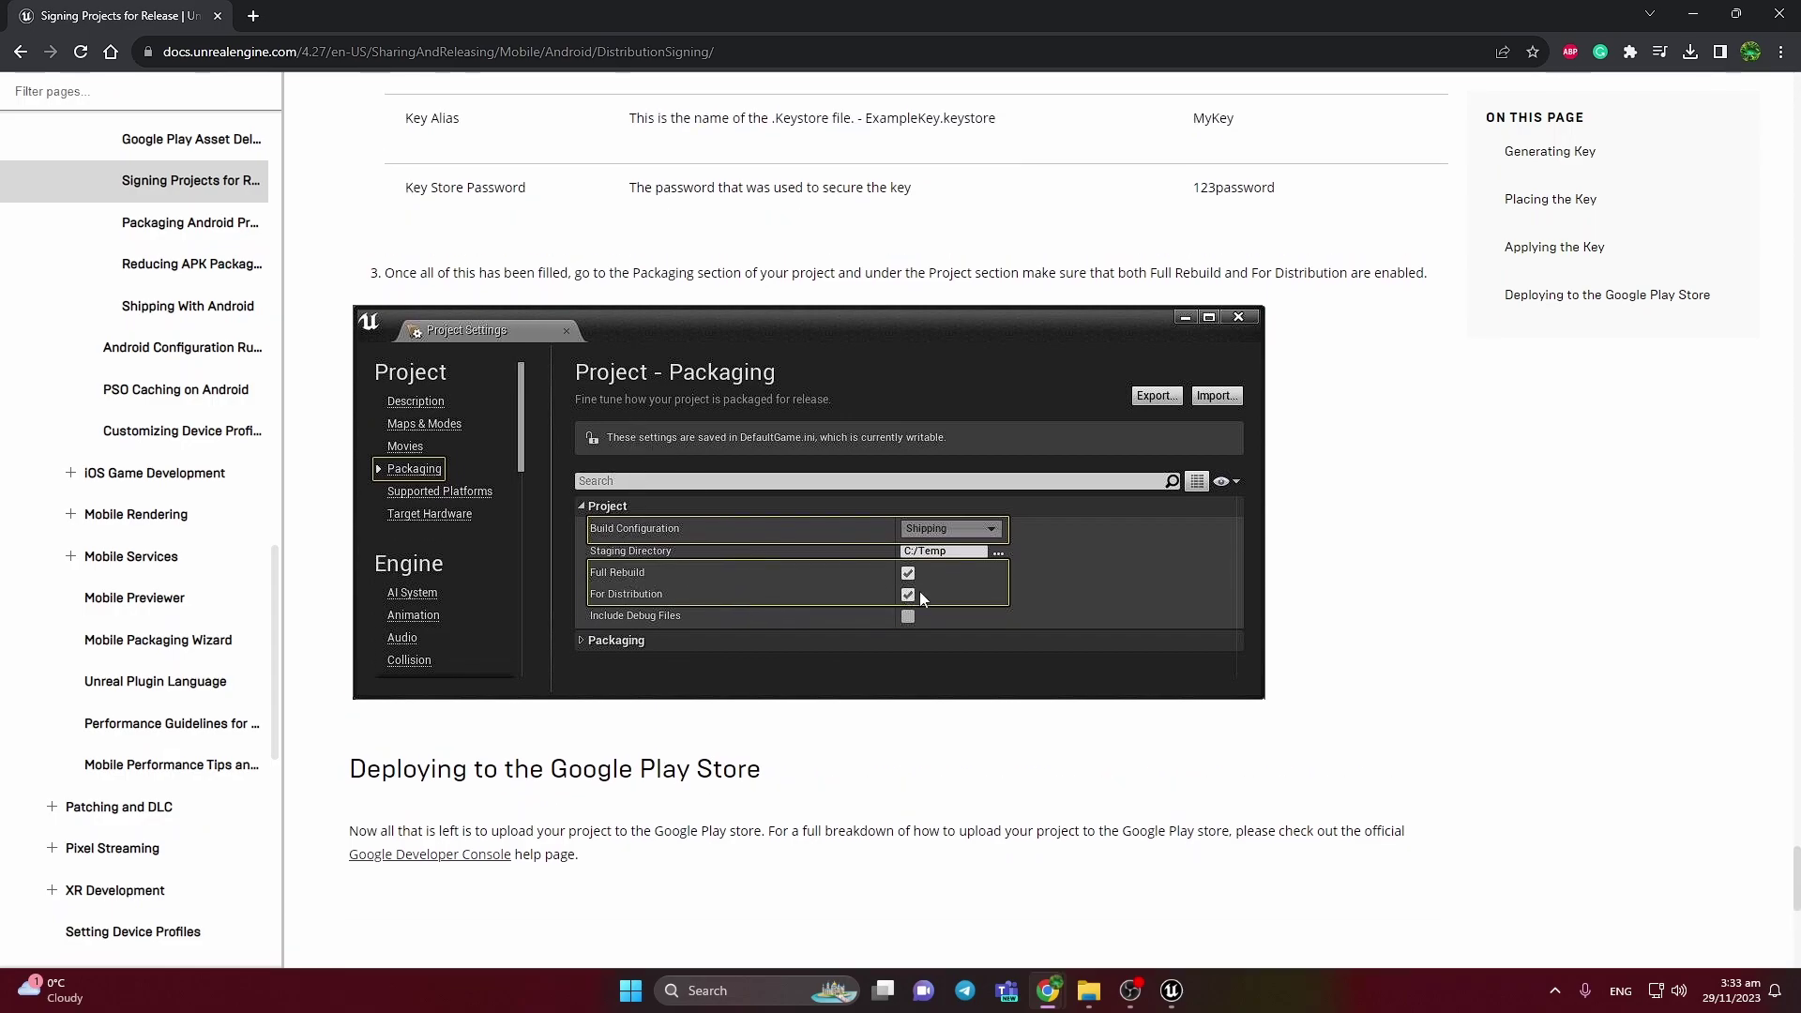
scroll(864, 579, up, 1)
key(alt+Tab)
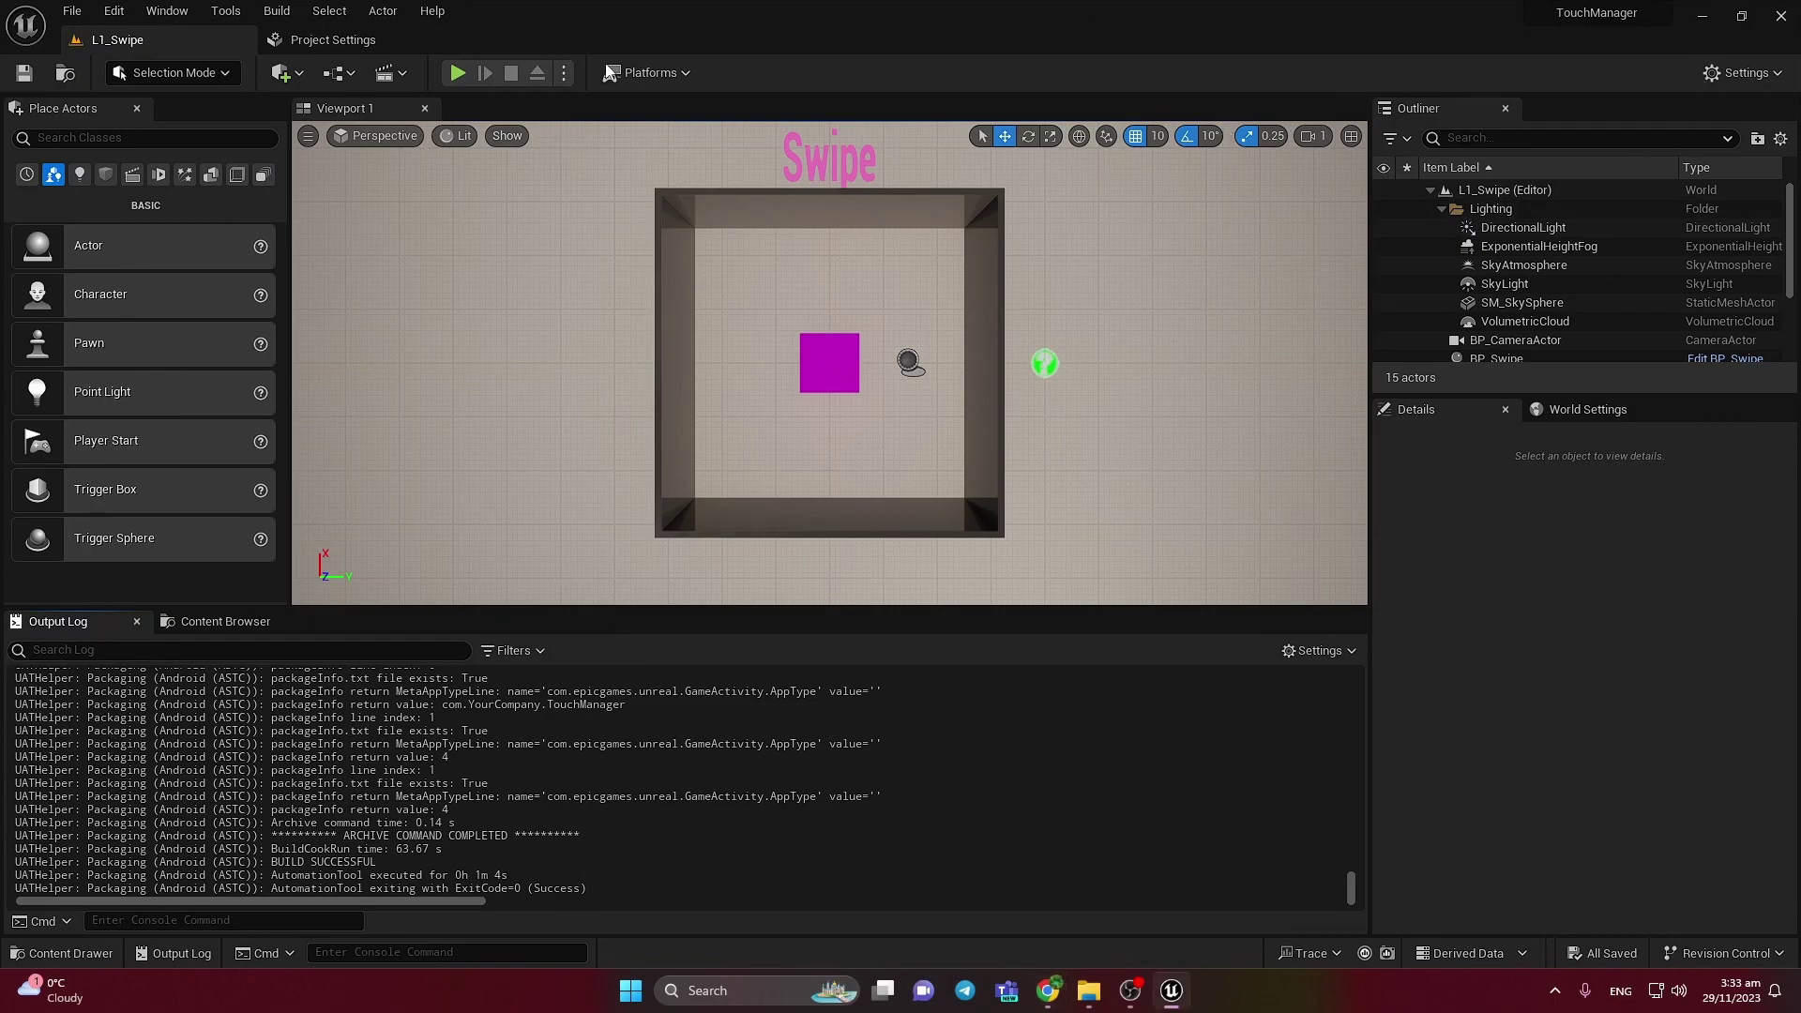
Step: Close the build folder window and browse to Desktop > APK > Android
click(1706, 15)
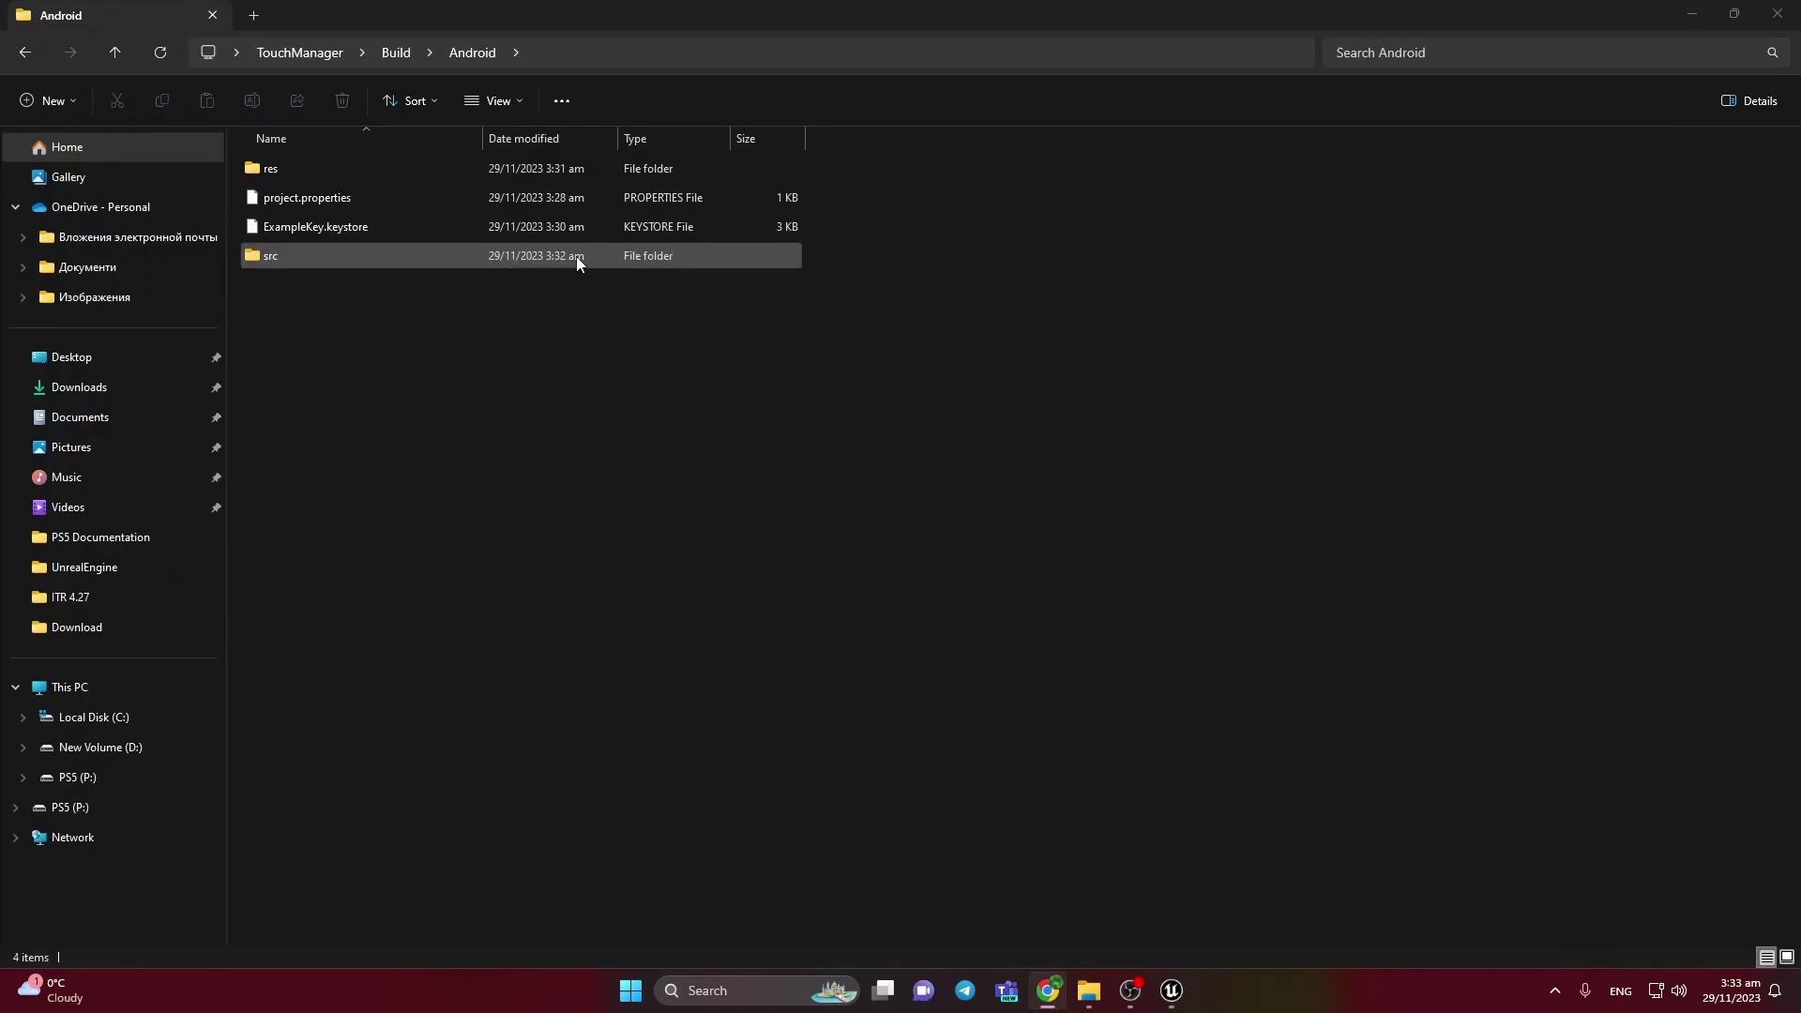
click(1777, 14)
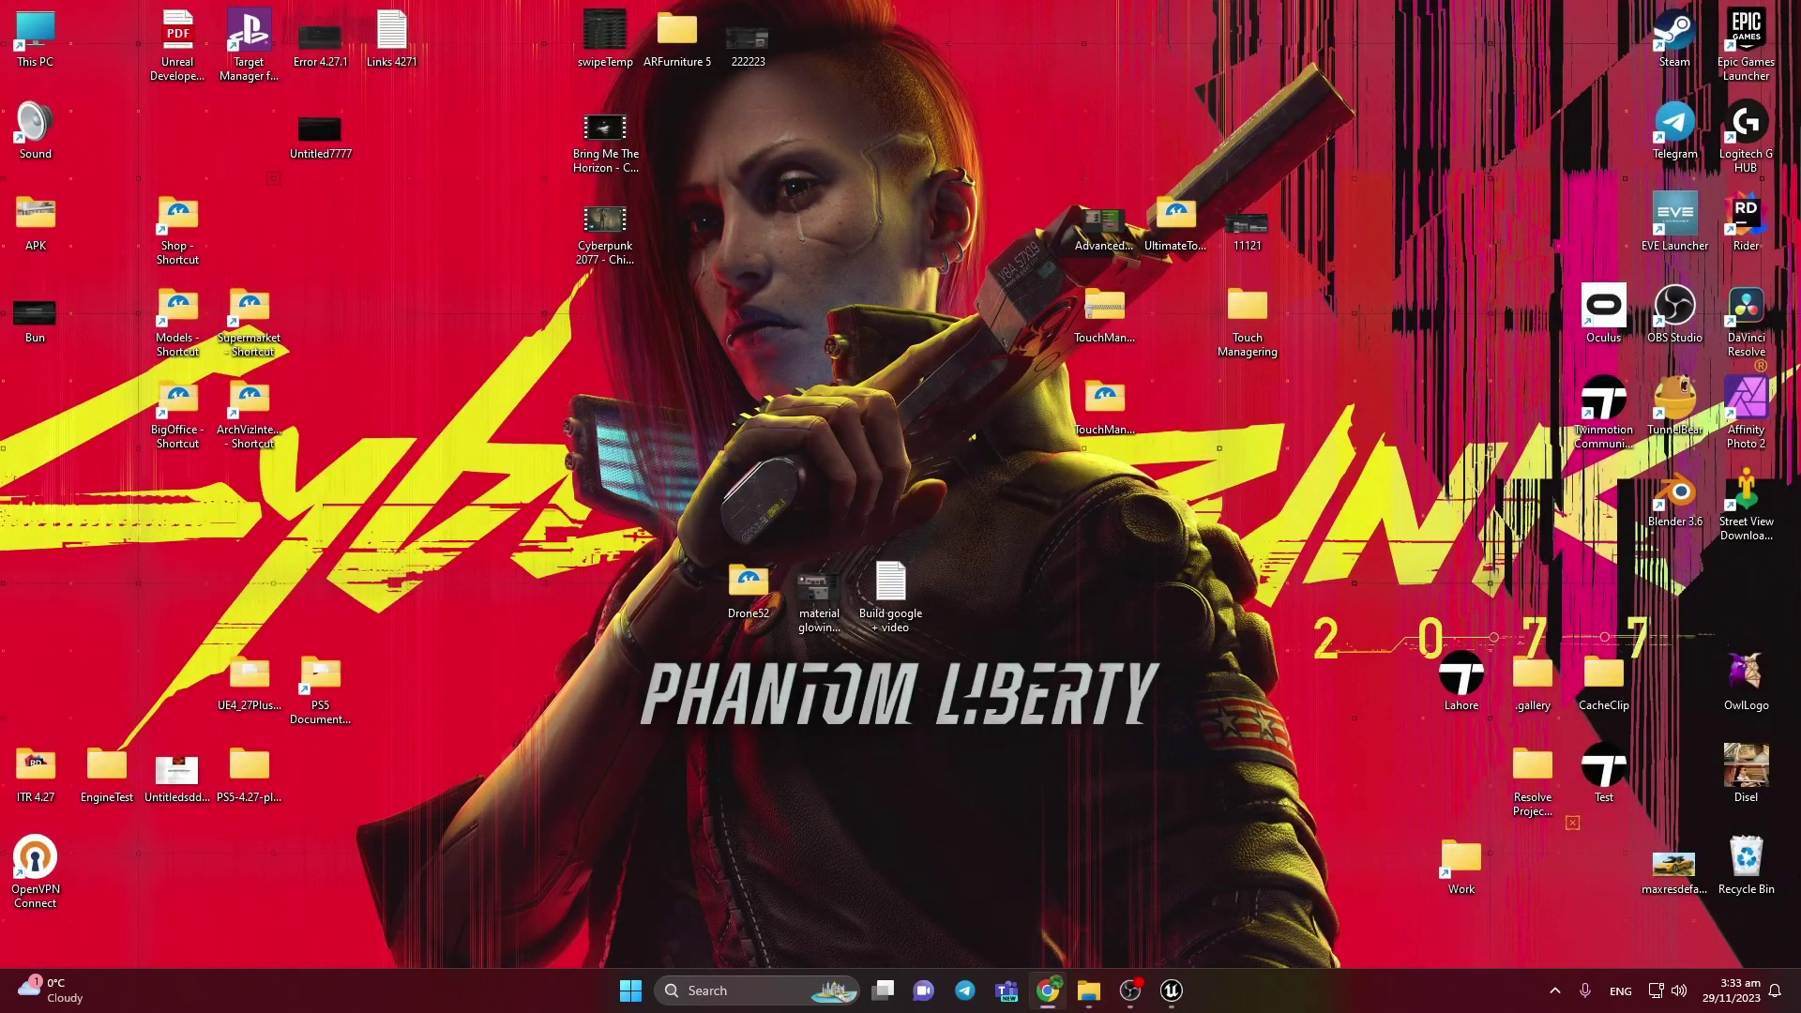
double_click(37, 219)
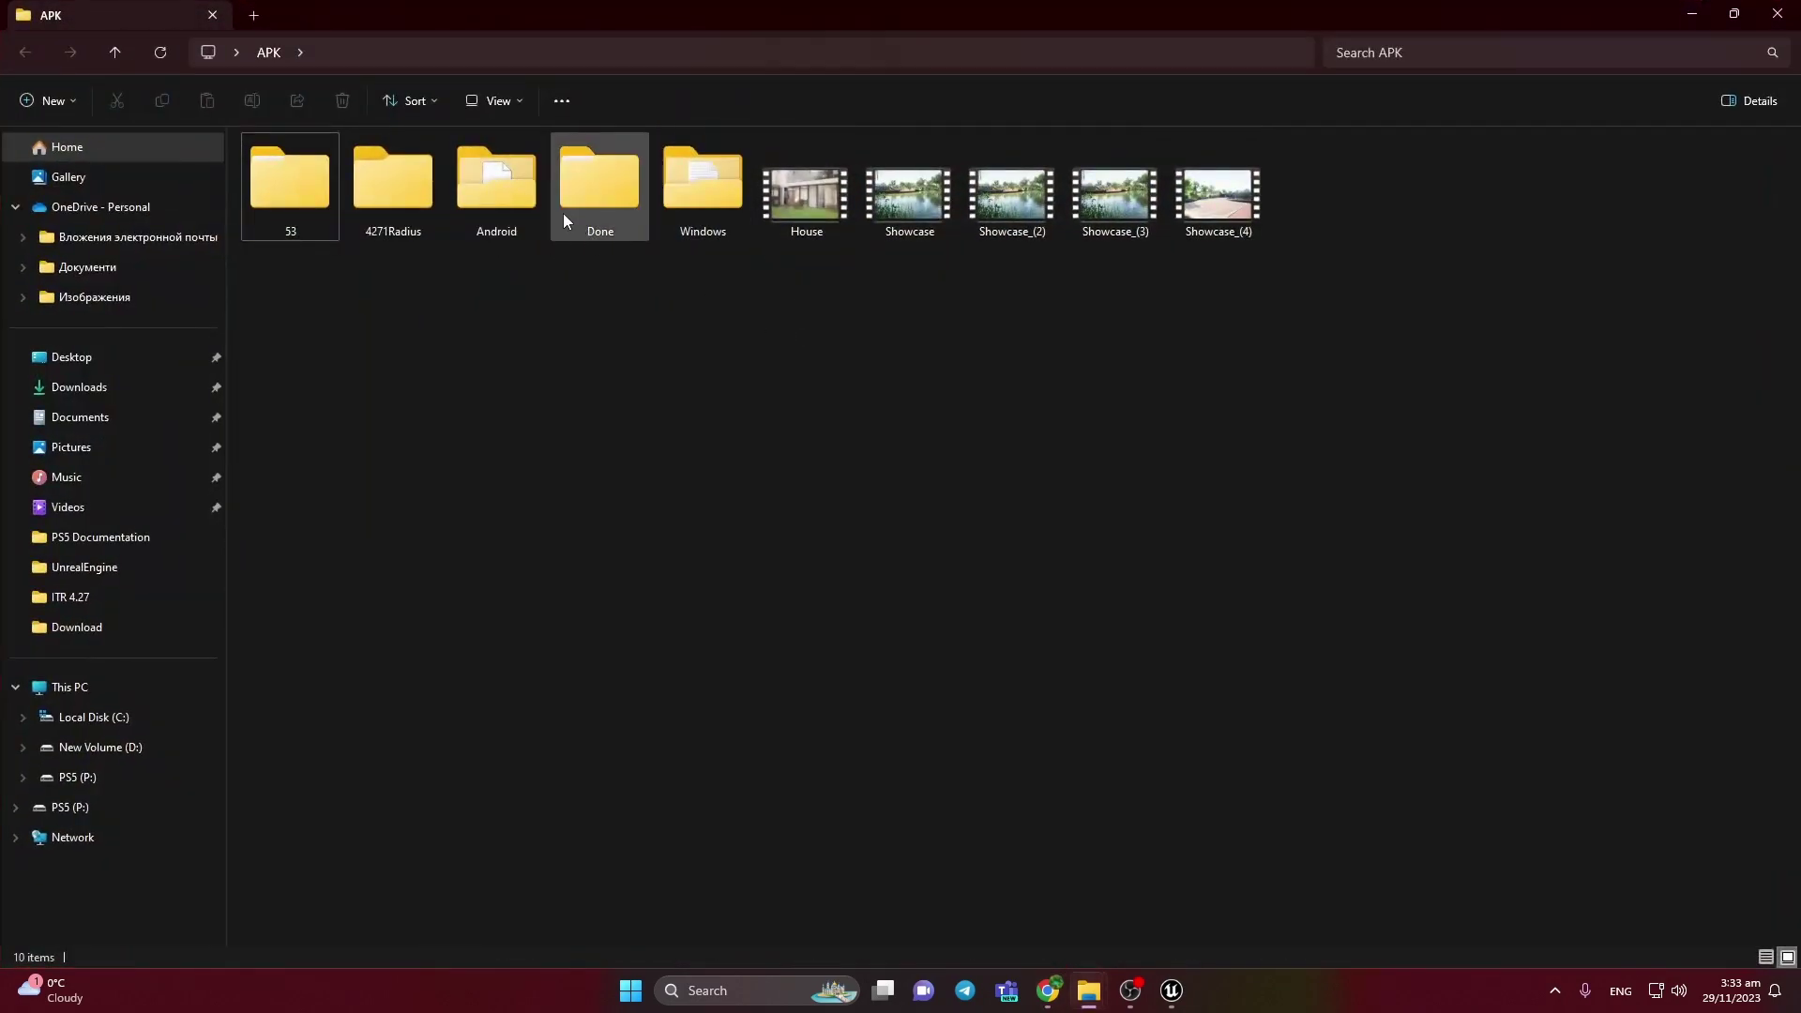
double_click(493, 182)
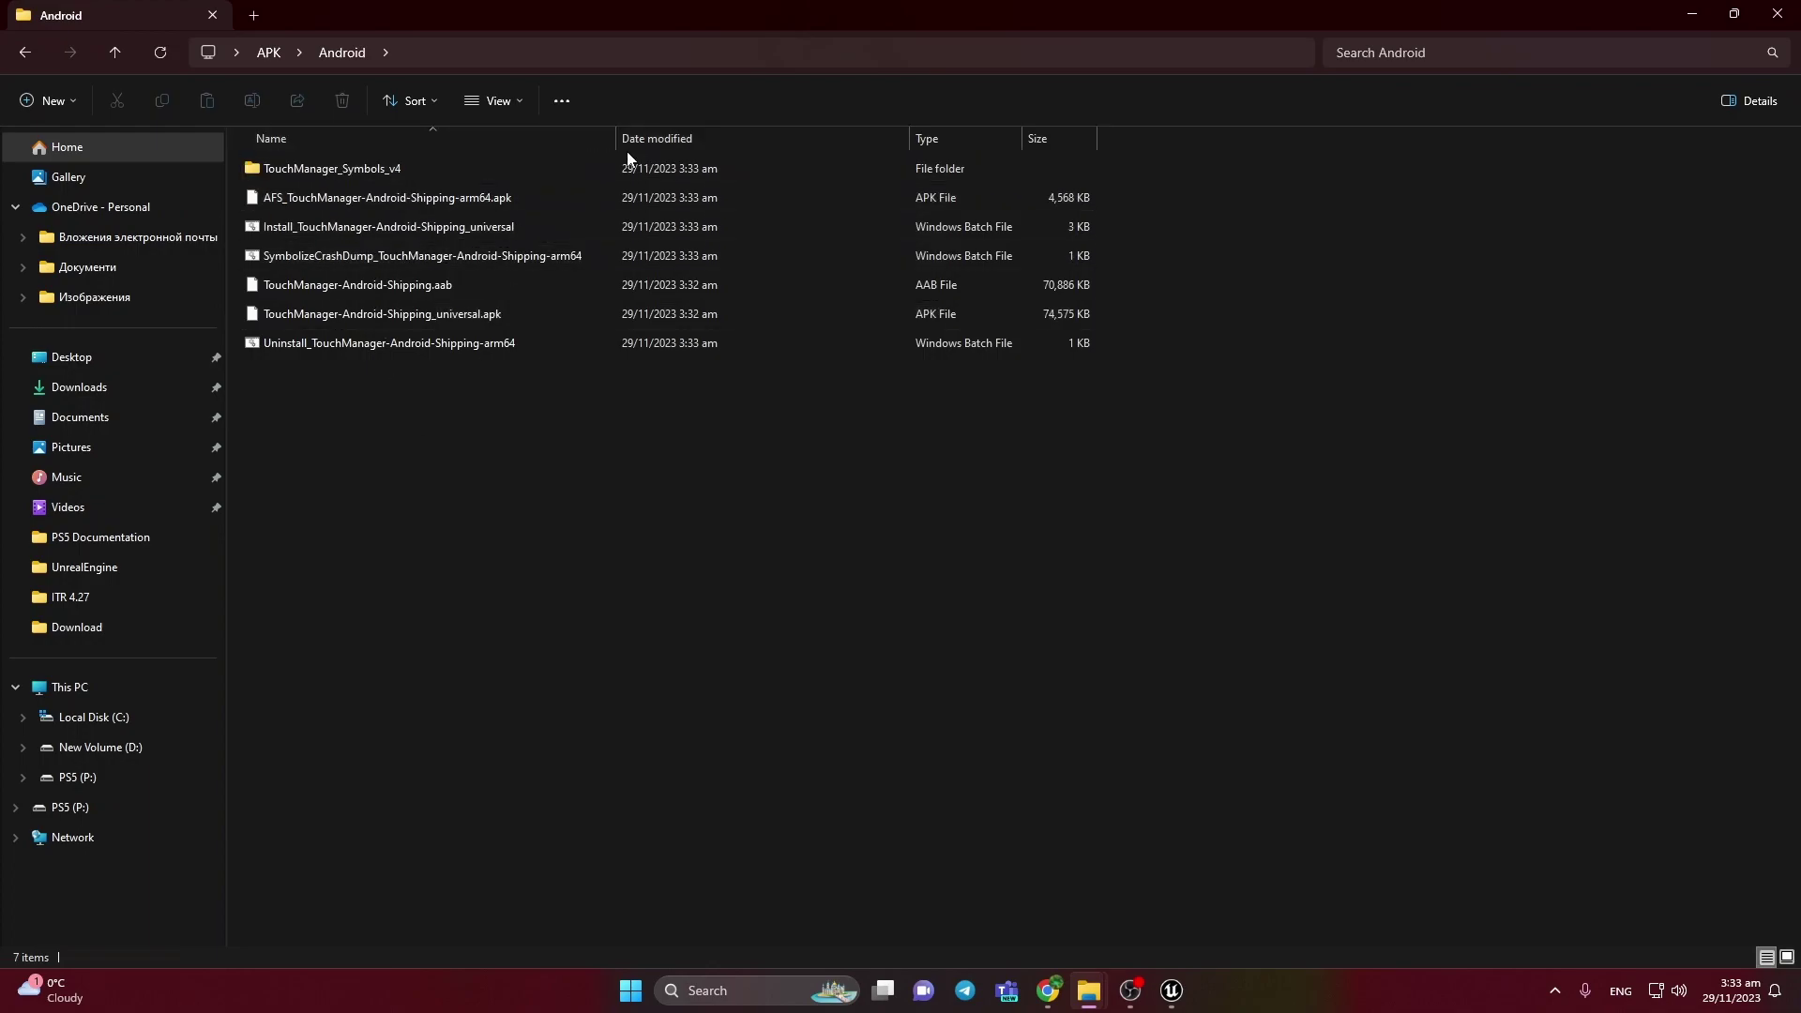
click(417, 289)
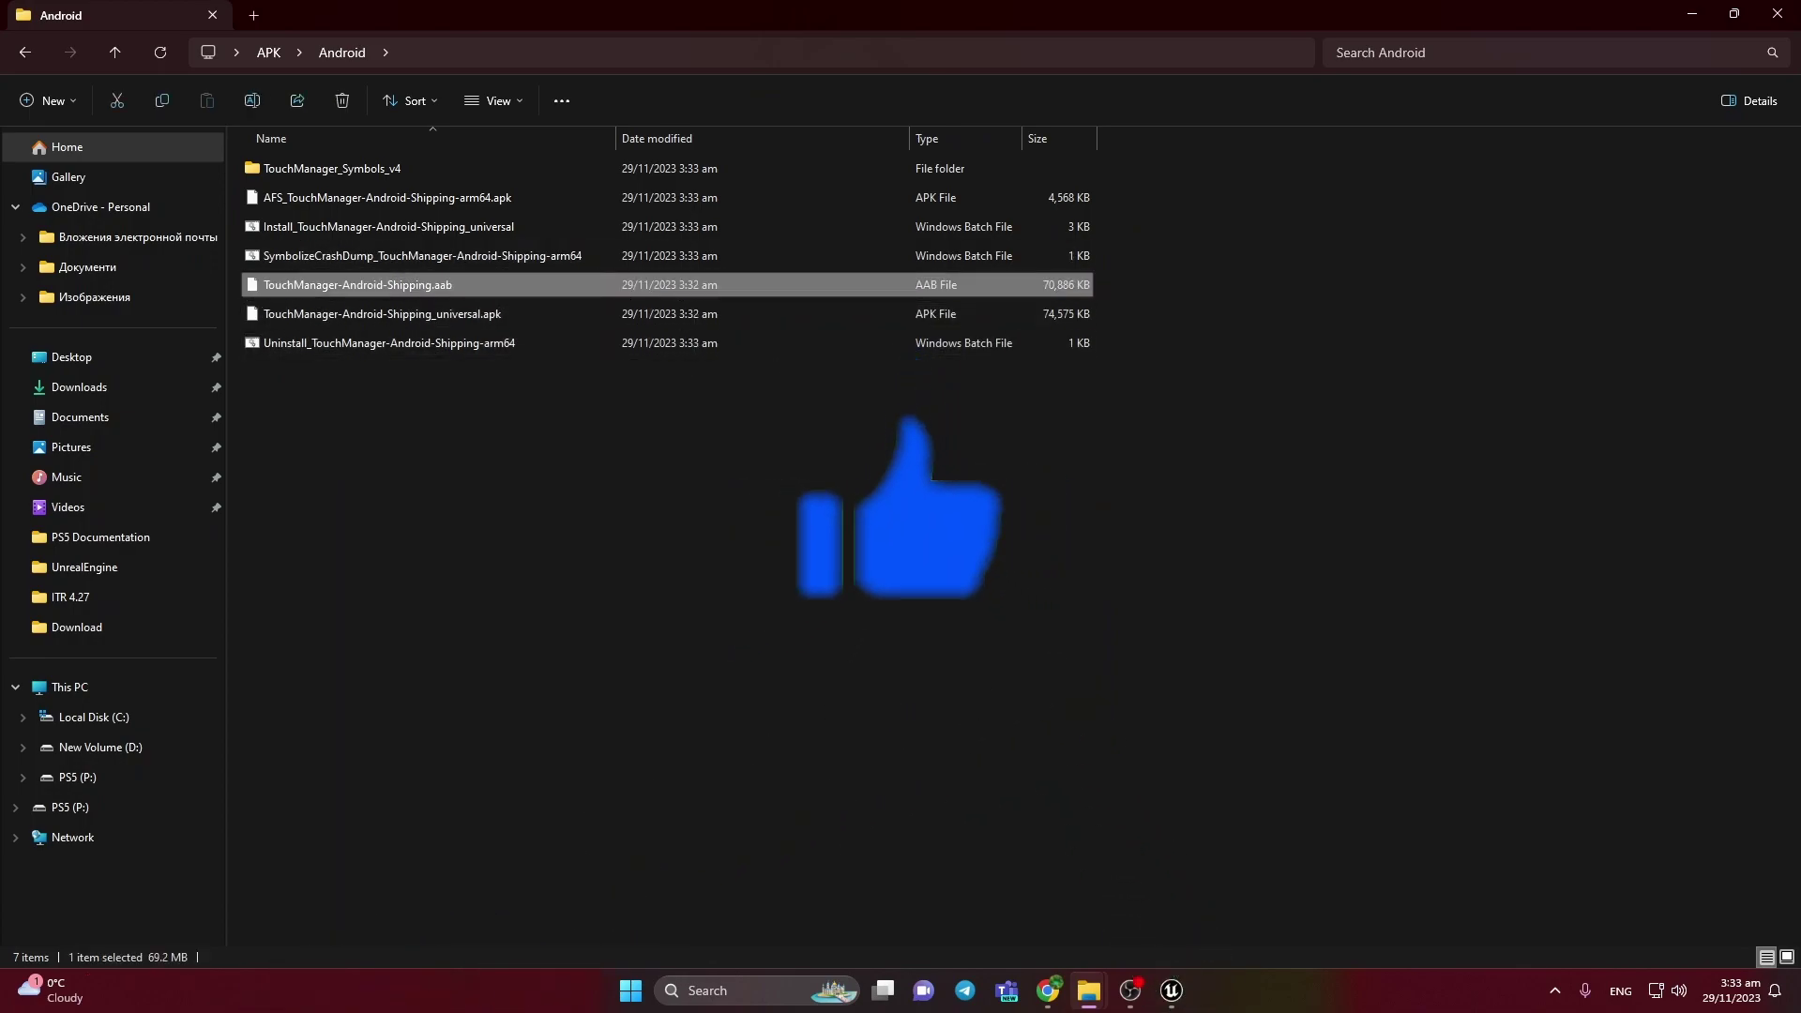
click(941, 545)
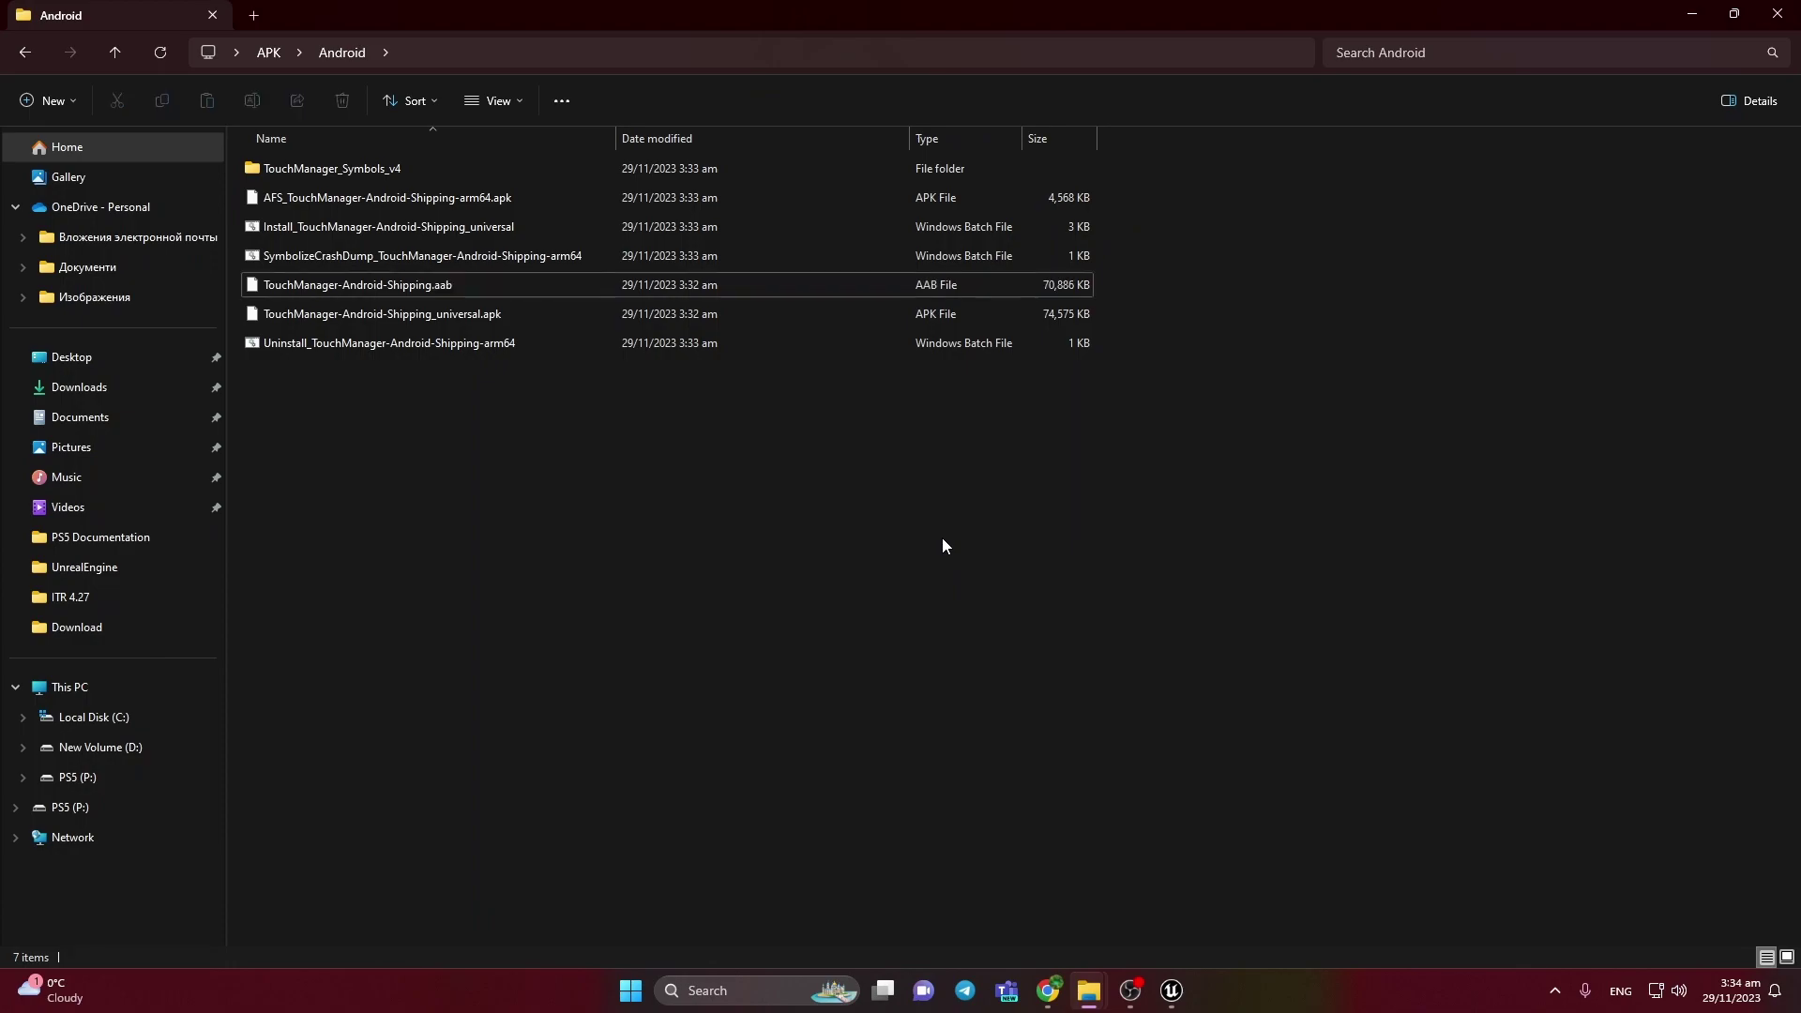